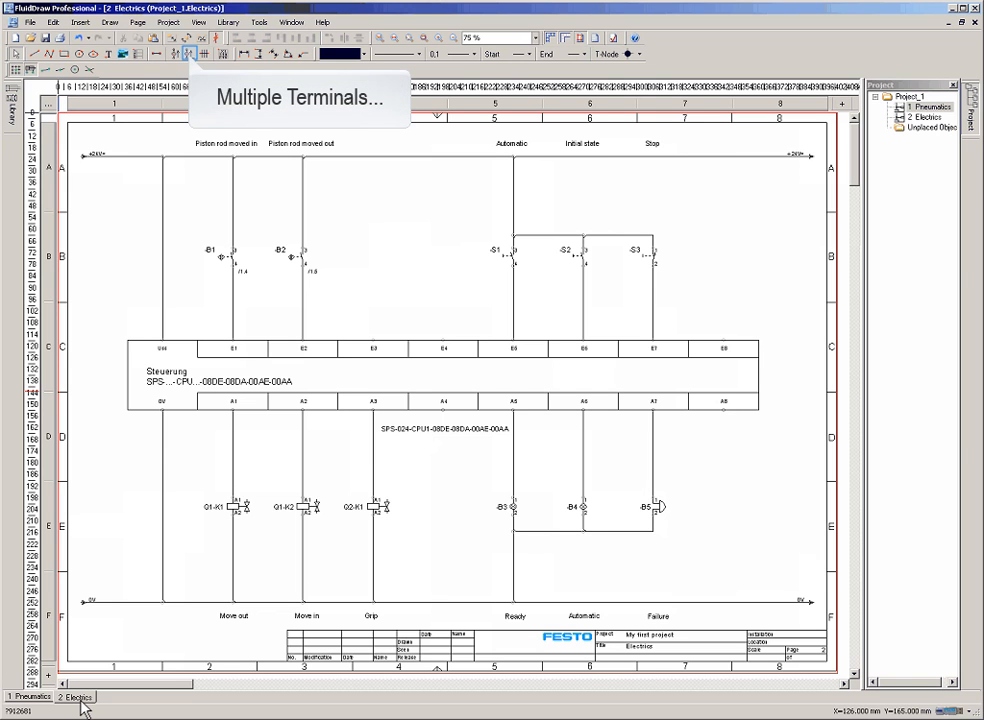
Step: Start defining multiple terminals and create terminal strip -X1 with 20 terminals on the Electrics page
{"action": "left_click", "coordinate": [190, 55]}
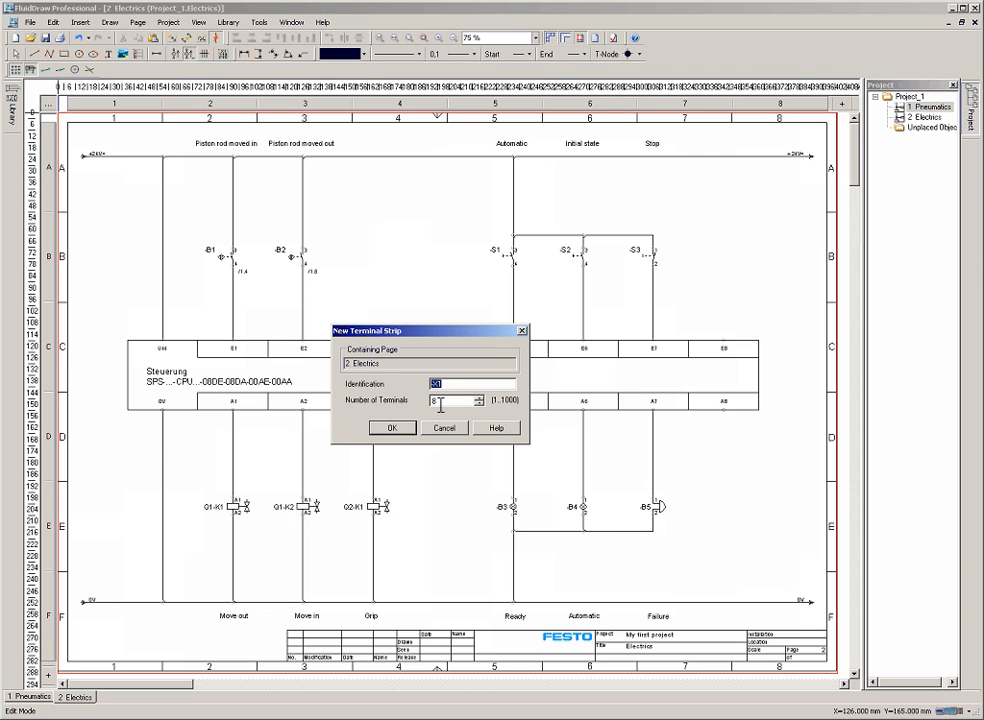
{"action": "key", "text": "Tab"}
{"action": "type", "text": "20"}
{"action": "left_click", "coordinate": [392, 428]}
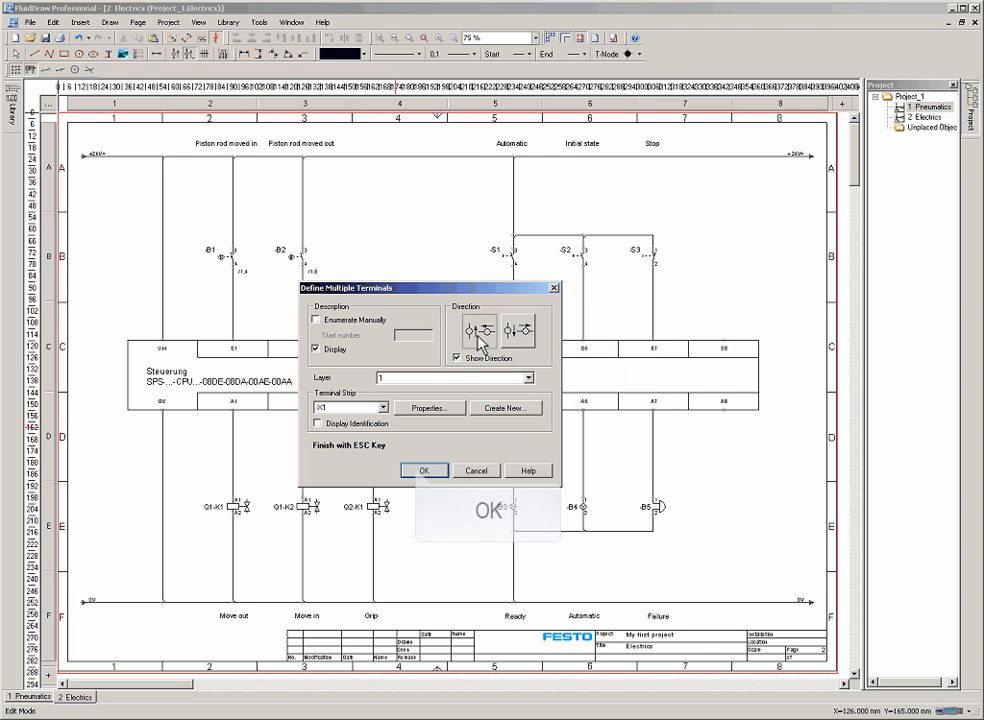
Step: Place -X1 terminals with the up/left direction on the B1, B2 and S1 wires just below the +24V line
{"action": "left_click", "coordinate": [421, 471]}
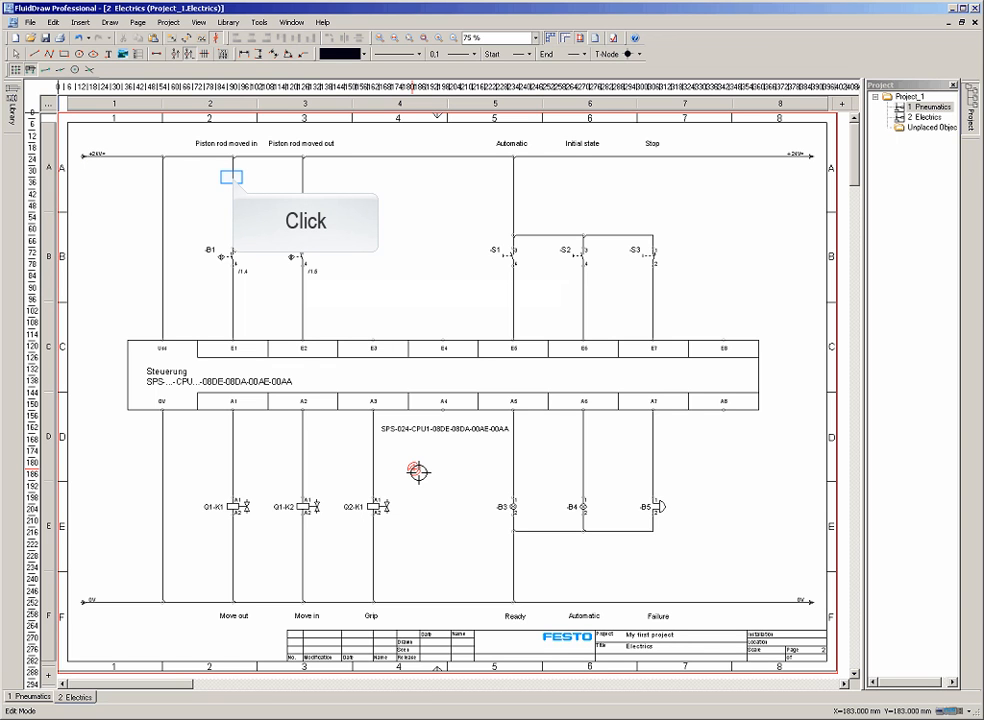
{"action": "left_click", "coordinate": [234, 178]}
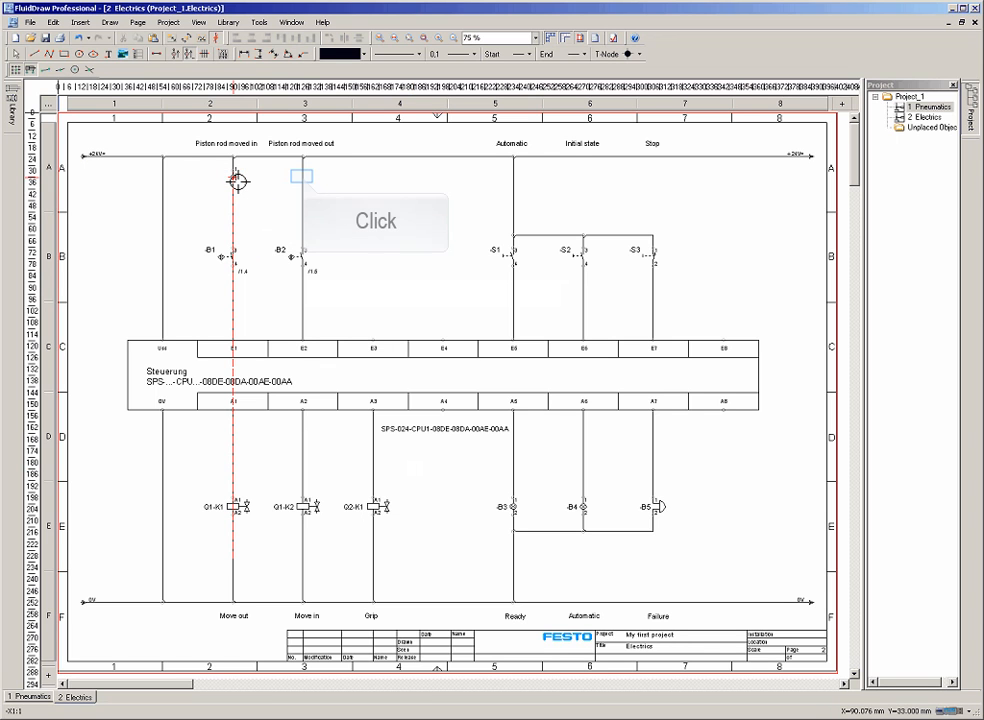
{"action": "left_click", "coordinate": [304, 179]}
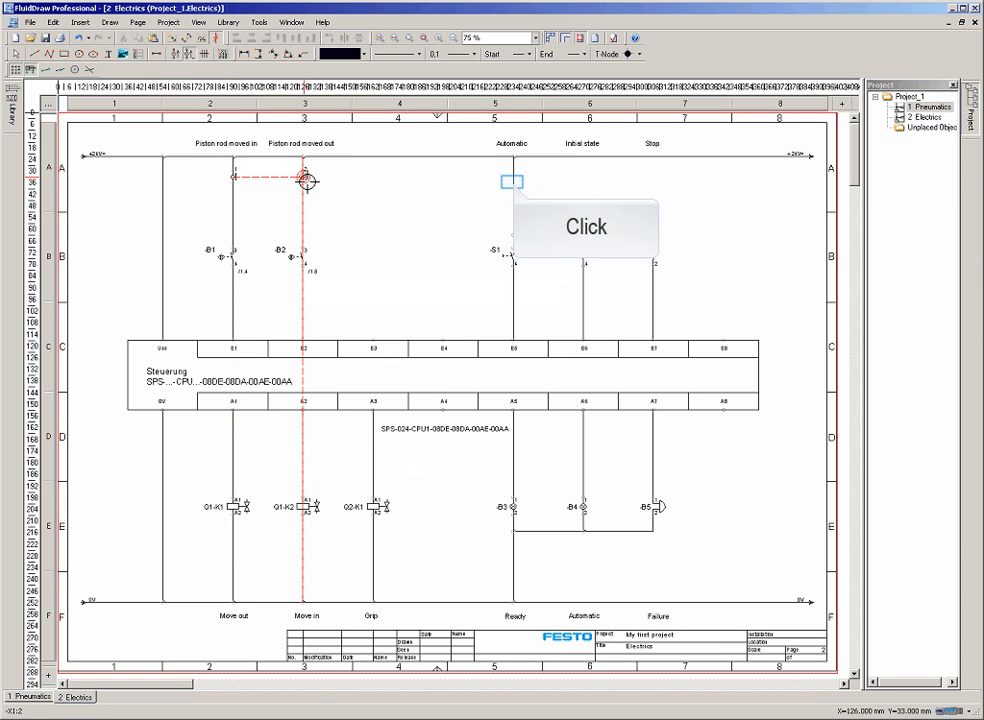
{"action": "left_click", "coordinate": [512, 183]}
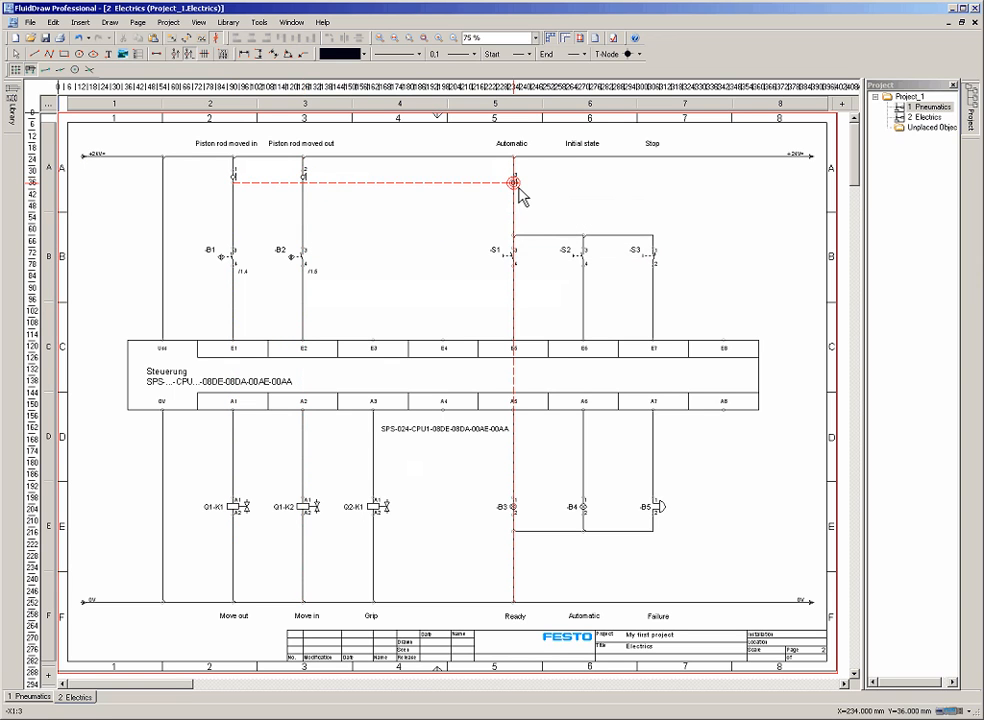
{"action": "key", "text": "Escape"}
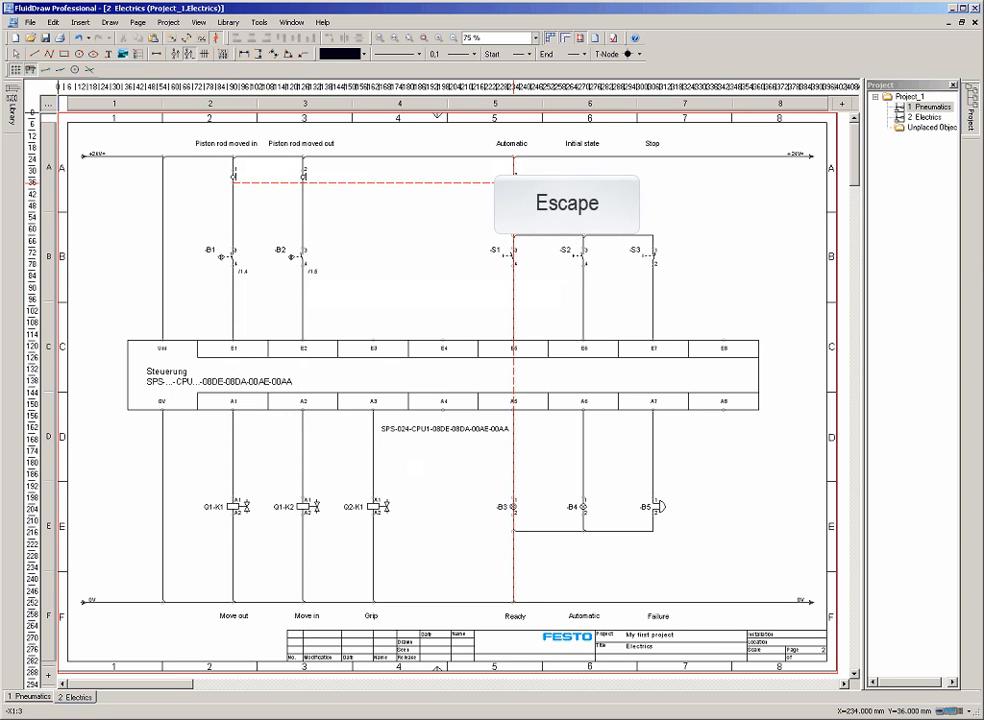
{"action": "key", "text": "Escape"}
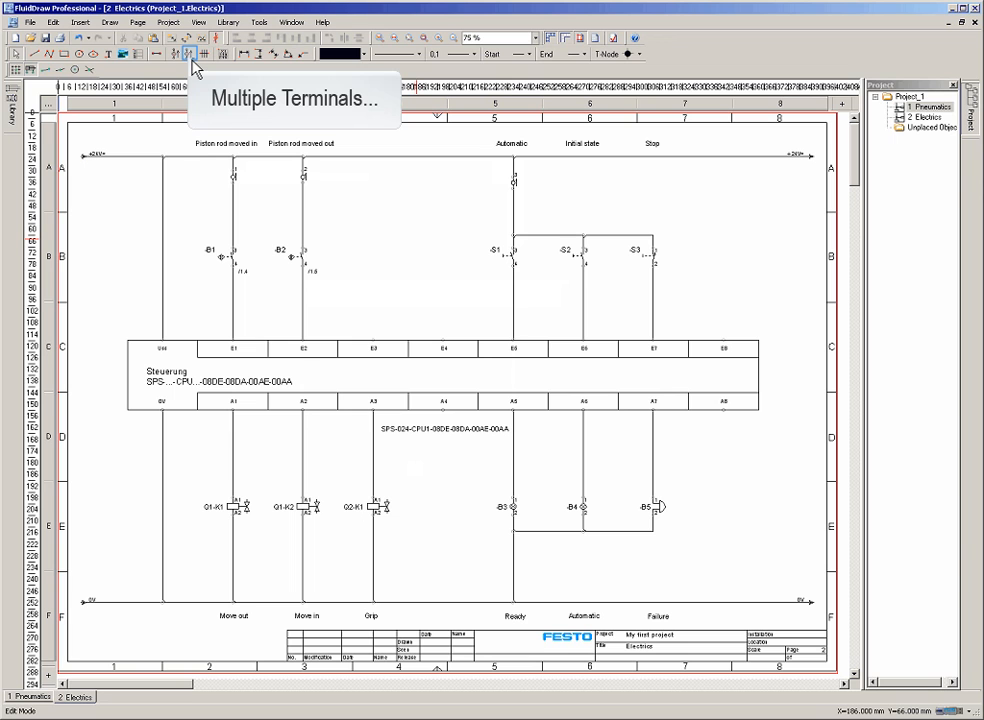
Step: Place -X1 terminals with the down/right direction on the E1, E2, E5, E6 and E7 wires just above the controller
{"action": "left_click", "coordinate": [189, 54]}
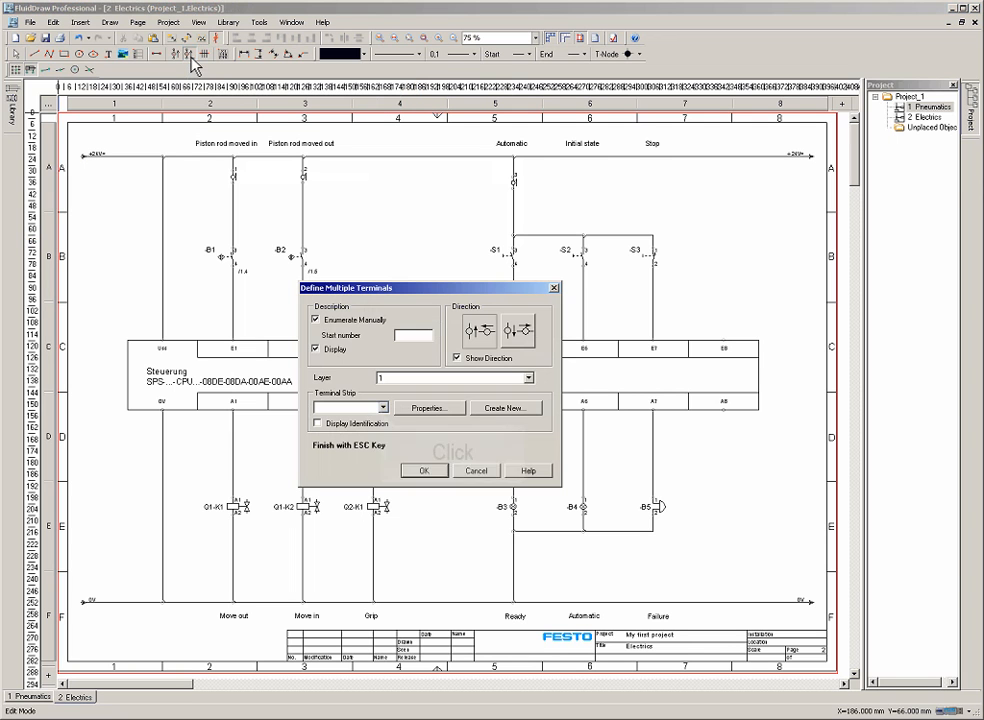
{"action": "left_click", "coordinate": [383, 408]}
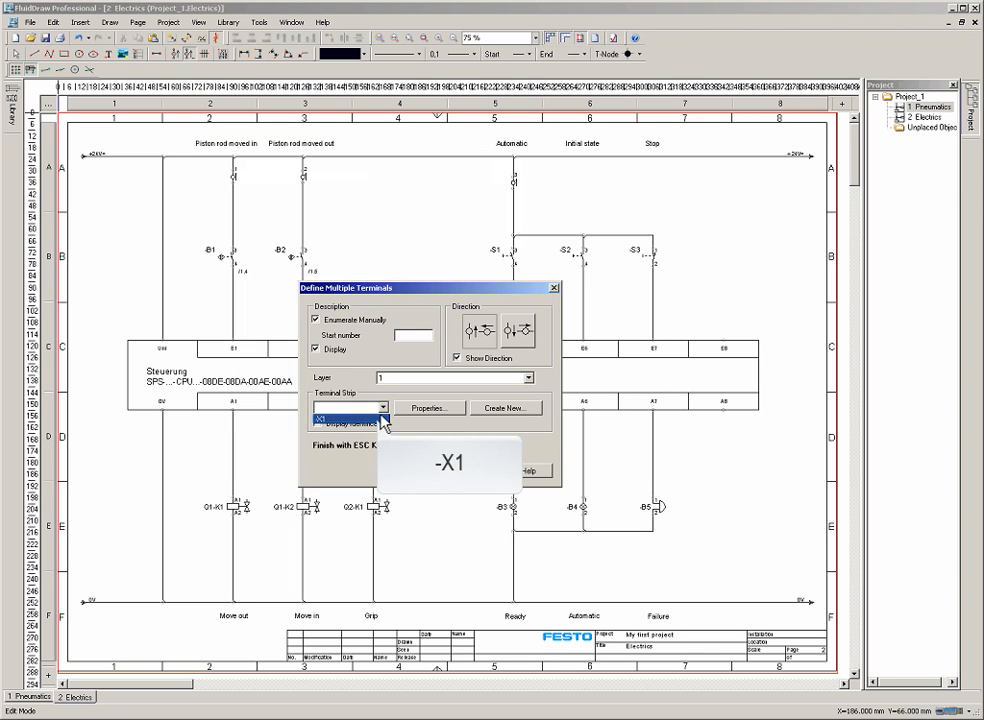
{"action": "left_click", "coordinate": [384, 418]}
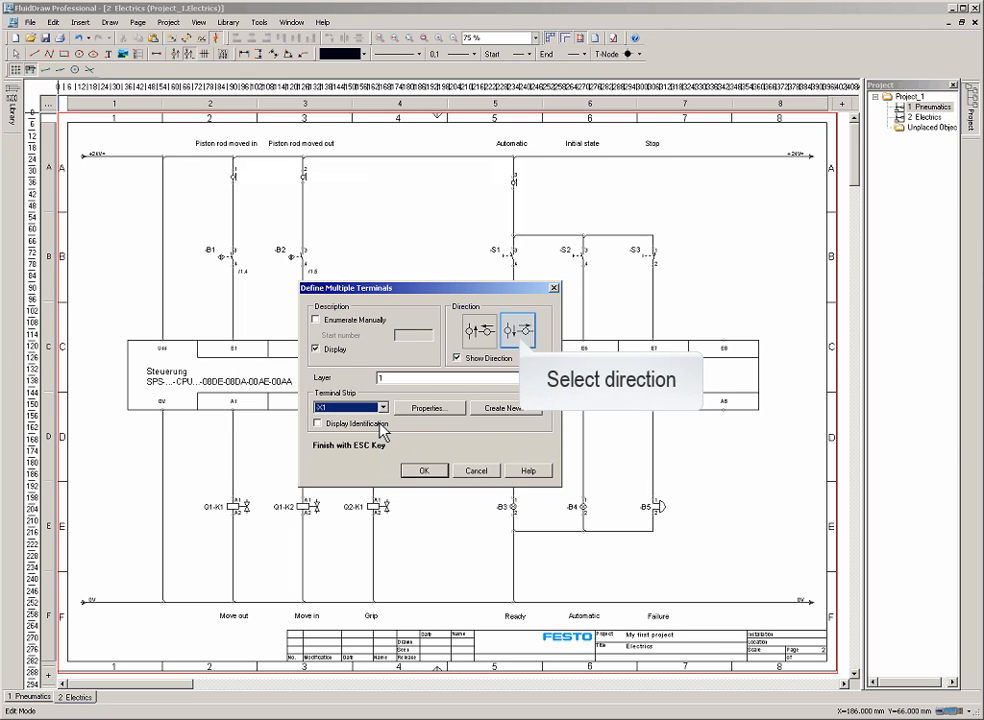
{"action": "left_click", "coordinate": [522, 339]}
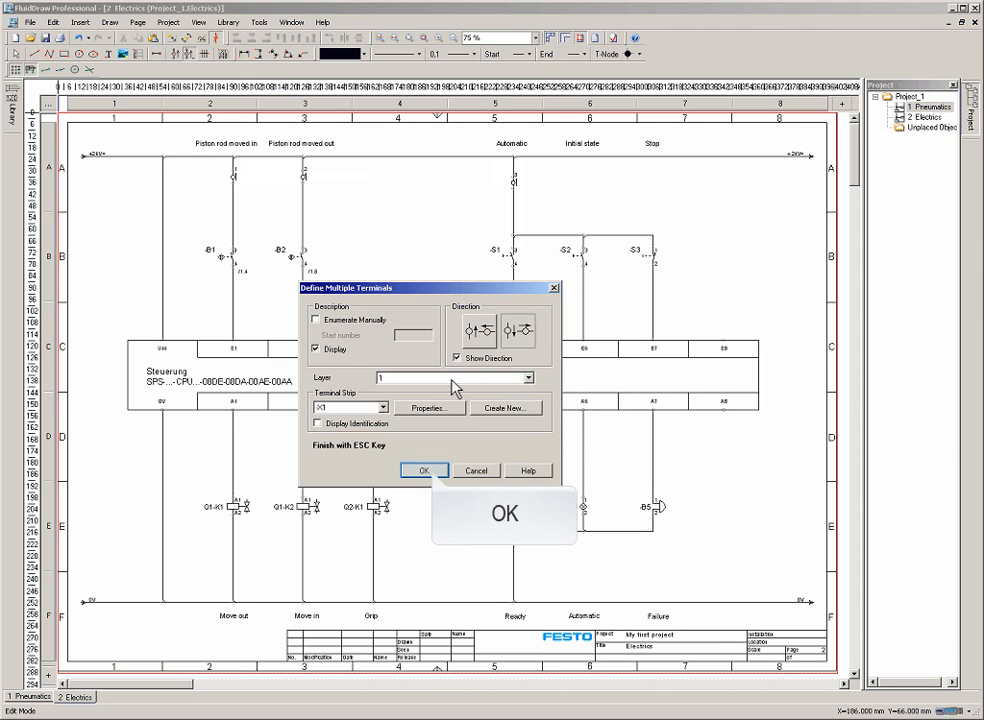
{"action": "left_click", "coordinate": [434, 472]}
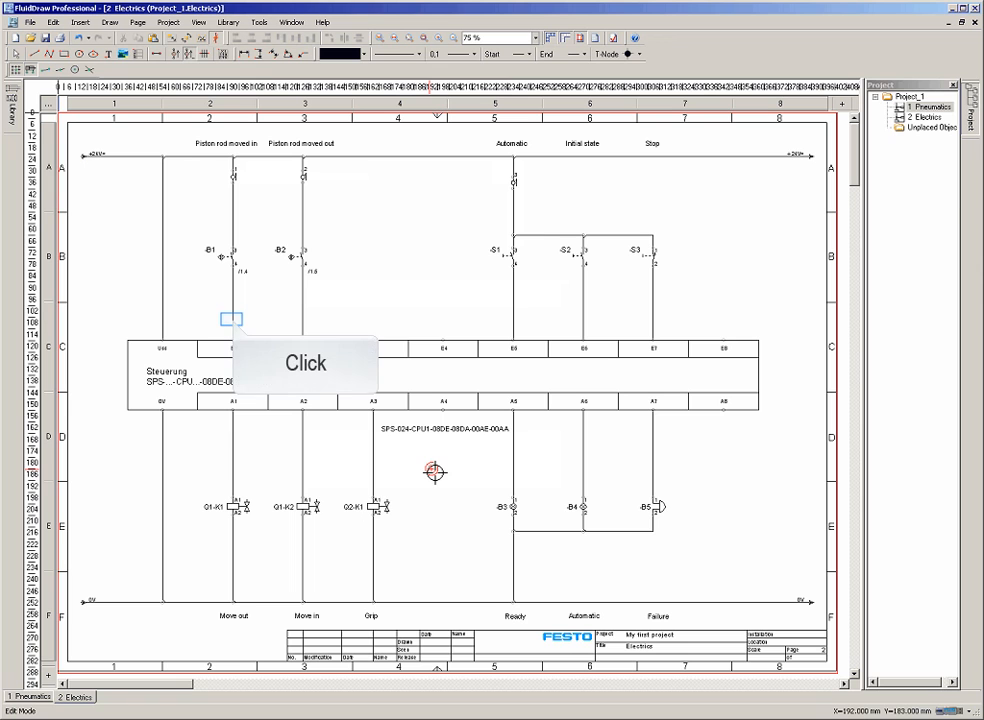
{"action": "left_click", "coordinate": [237, 322]}
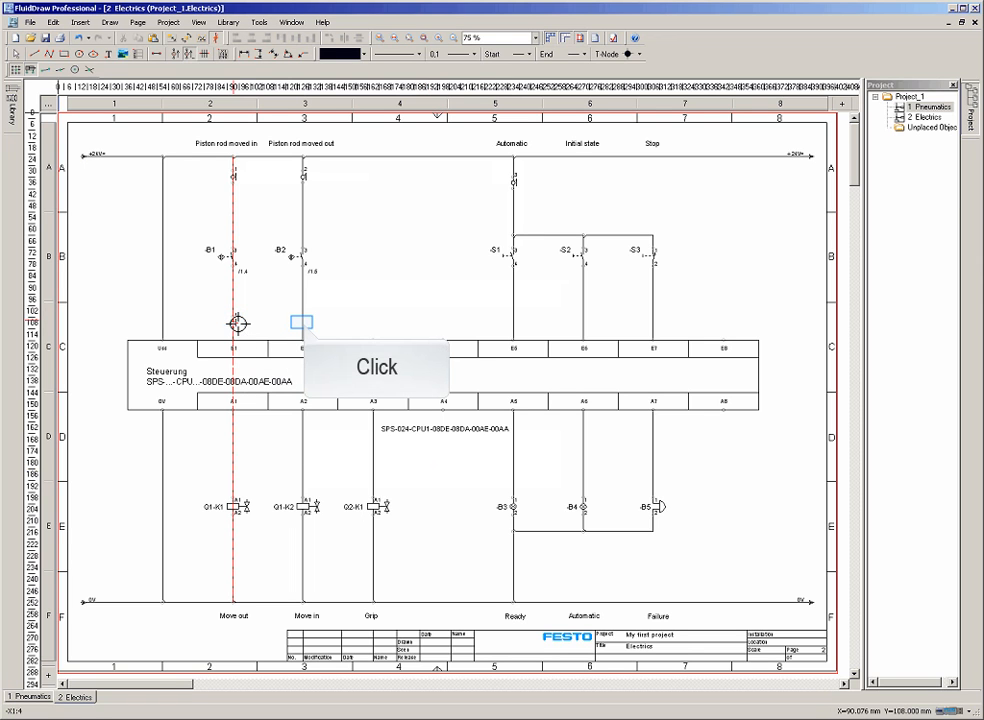
{"action": "left_click", "coordinate": [307, 327]}
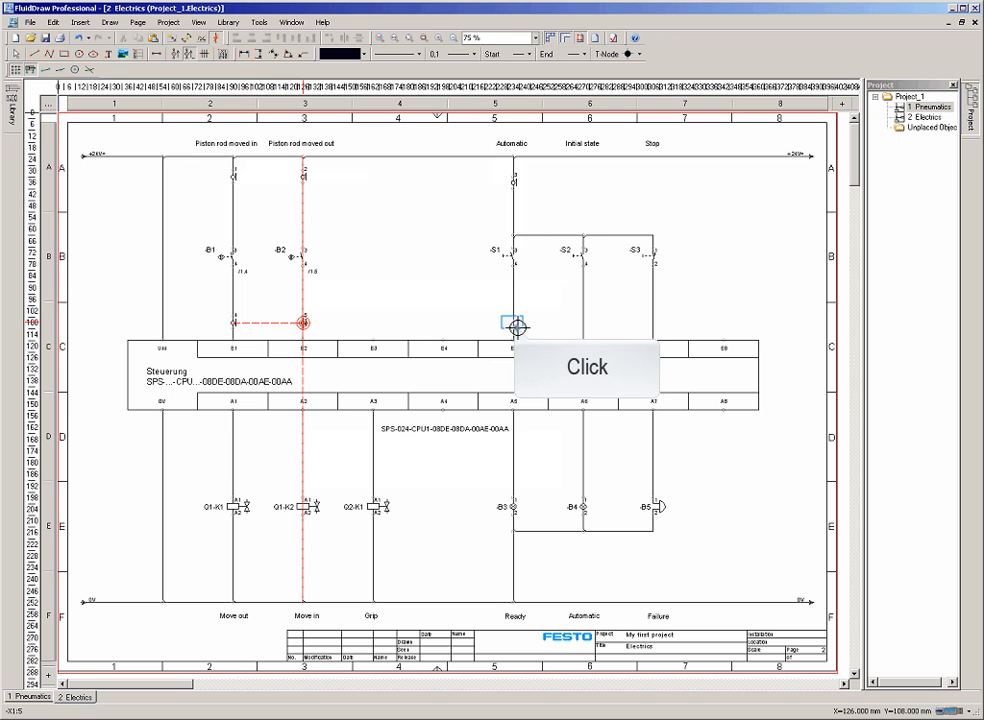
{"action": "left_click", "coordinate": [515, 325]}
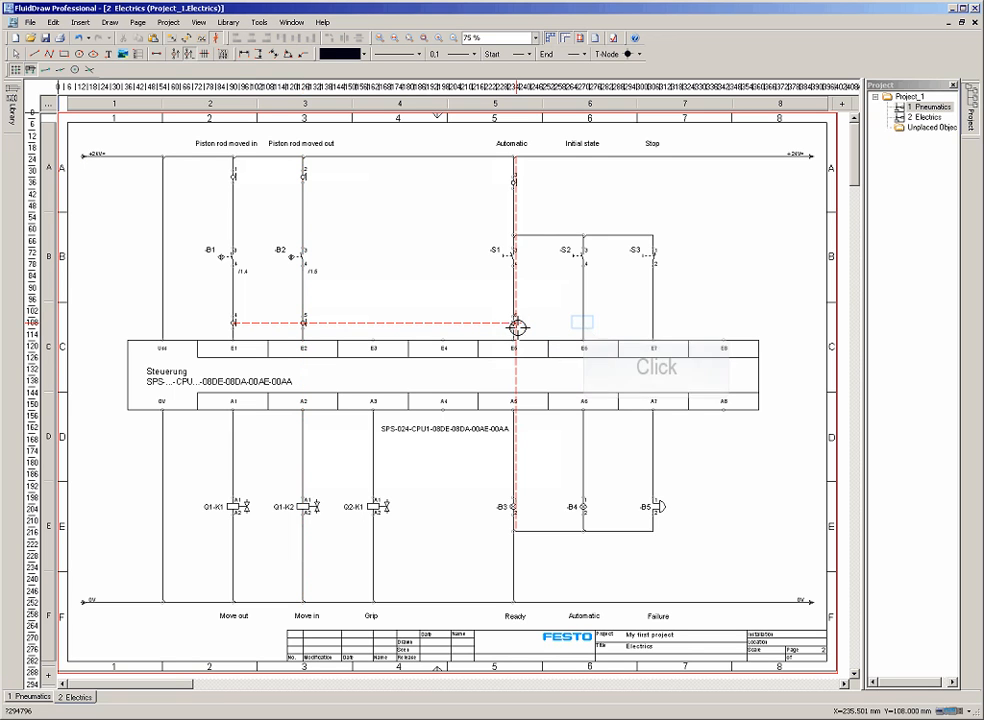
{"action": "left_click", "coordinate": [585, 325]}
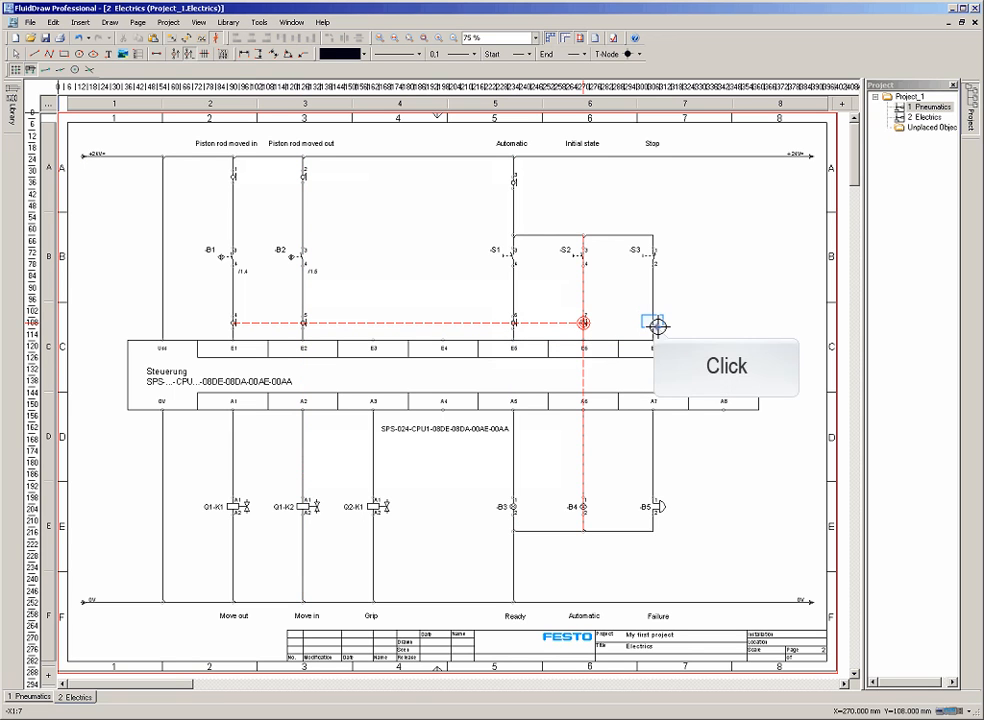
{"action": "key", "text": "Escape"}
{"action": "left_click", "coordinate": [656, 326]}
{"action": "key", "text": "Escape"}
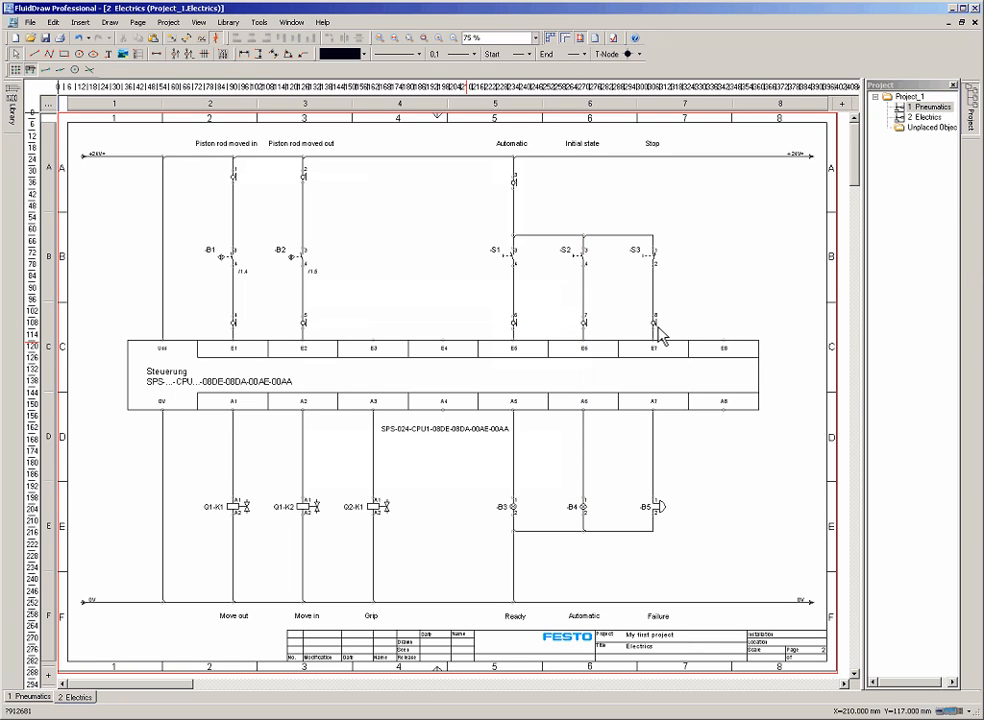
Step: Place -X1 terminals with the up/left direction on the A1, A2, A3, A5, A6 and A7 wires just below the controller
{"action": "left_click", "coordinate": [190, 56]}
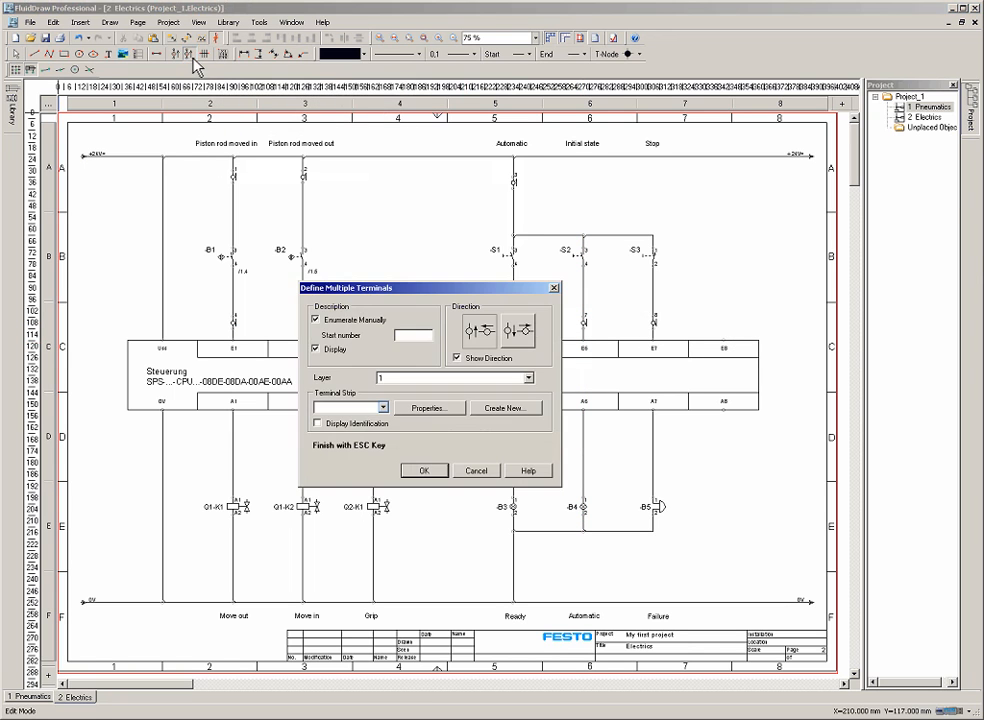
{"action": "left_click", "coordinate": [382, 407]}
{"action": "left_click", "coordinate": [378, 421]}
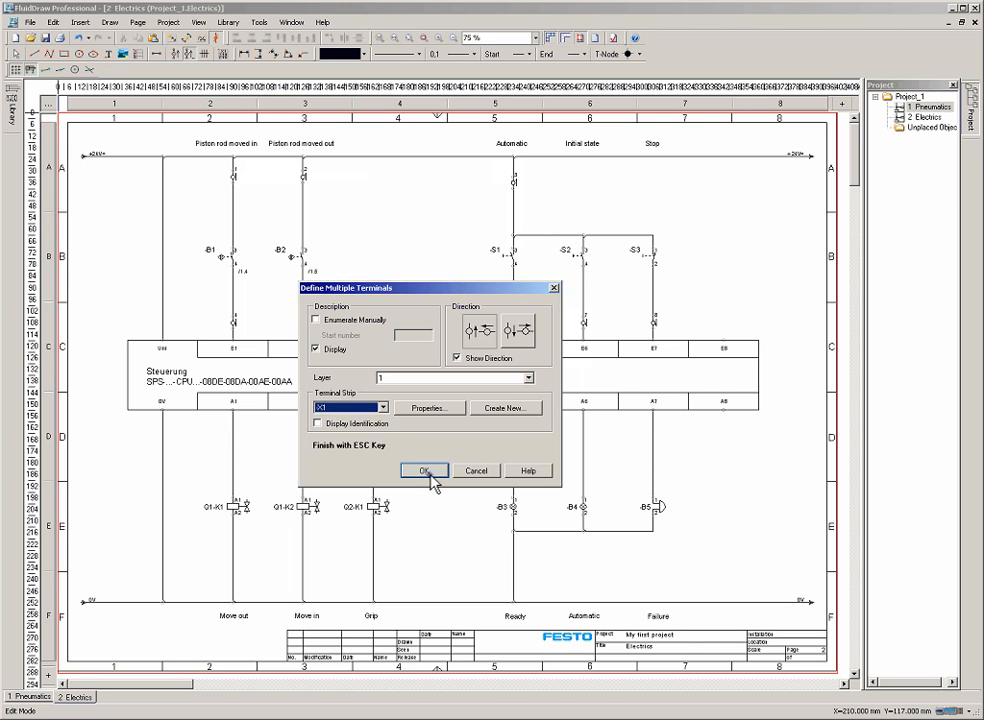
{"action": "left_click", "coordinate": [428, 470]}
{"action": "left_click", "coordinate": [234, 434]}
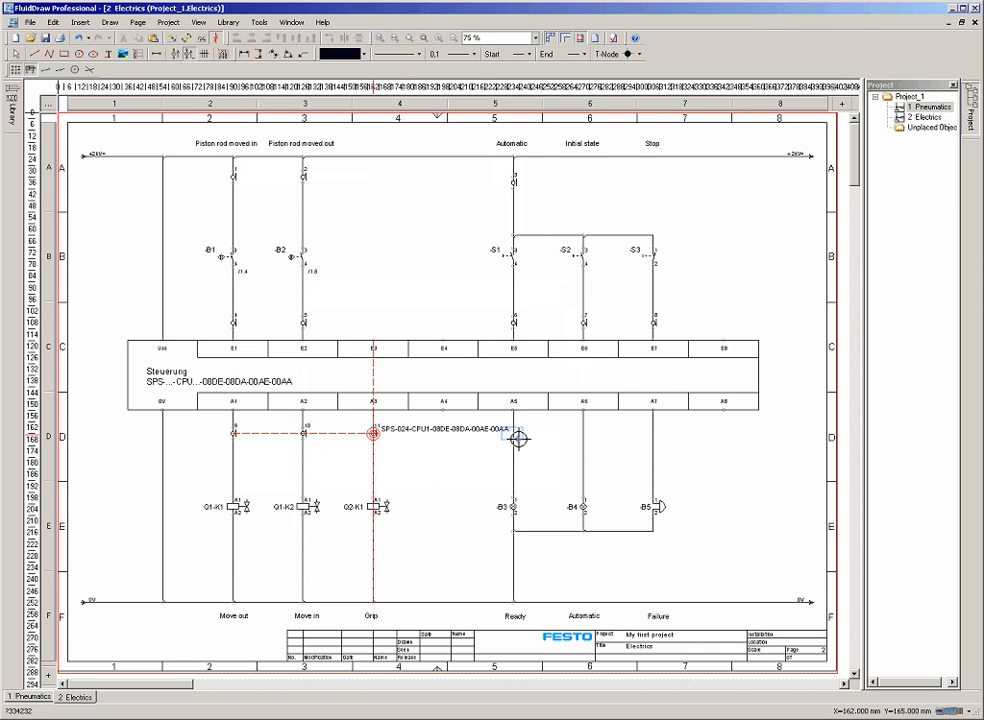
{"action": "left_click", "coordinate": [657, 438]}
{"action": "key", "text": "Escape"}
Step: Place -X1 terminals with the down/right direction on the Q1-K1, Q1-K2, Q2-K1 and B3 wires just above the 0V line
{"action": "left_click", "coordinate": [189, 56]}
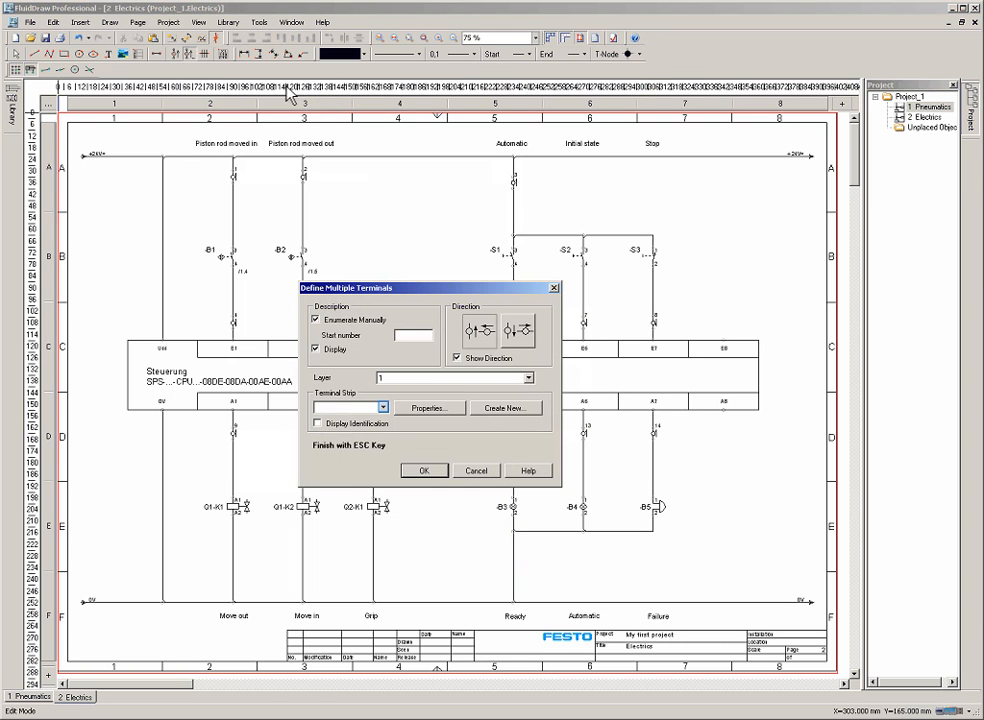
{"action": "left_click", "coordinate": [383, 409]}
{"action": "left_click", "coordinate": [378, 420]}
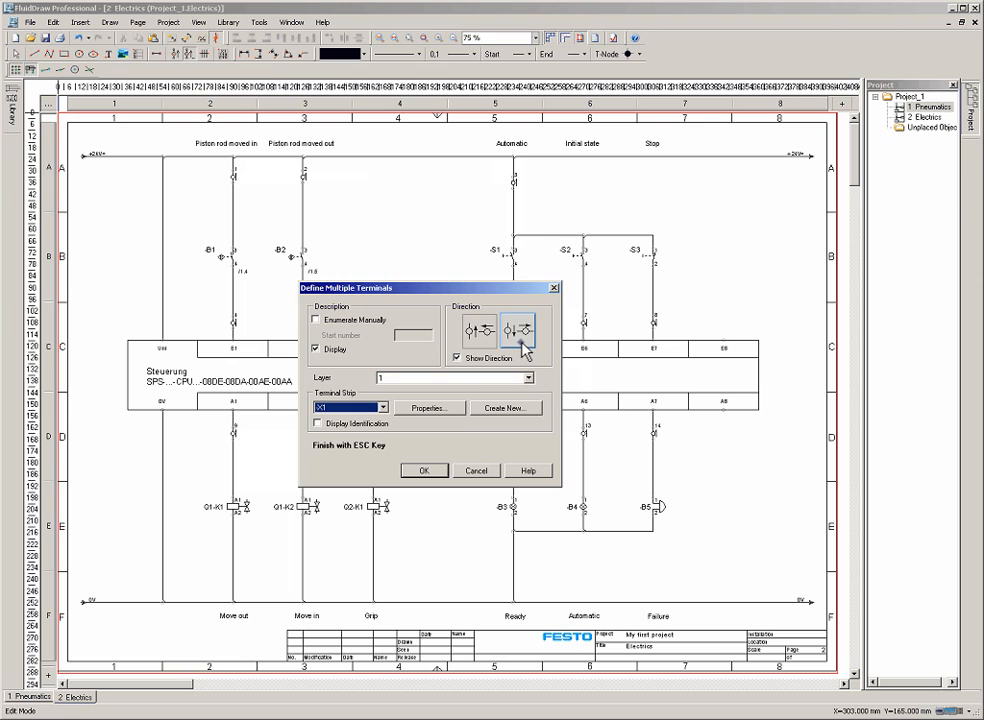
{"action": "left_click", "coordinate": [424, 470]}
{"action": "left_click", "coordinate": [238, 587]}
{"action": "left_click", "coordinate": [307, 585]}
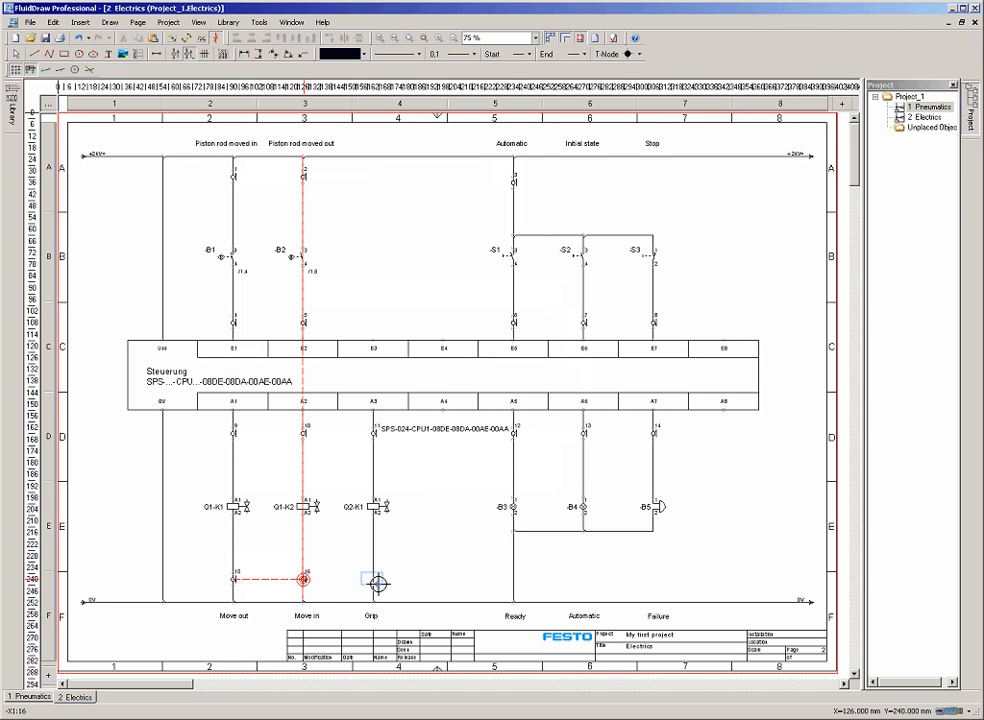
{"action": "left_click", "coordinate": [374, 582]}
{"action": "left_click", "coordinate": [514, 580]}
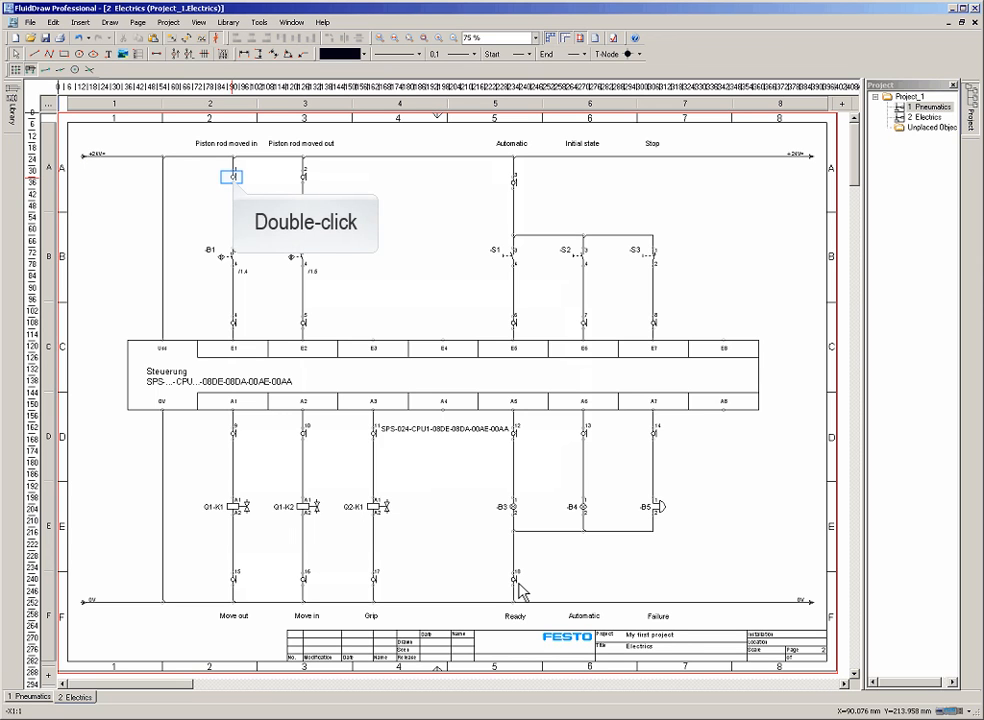
Step: Display the terminal strip identification at terminals 1 and 4 on the B1 wire
{"action": "double_click", "coordinate": [231, 176]}
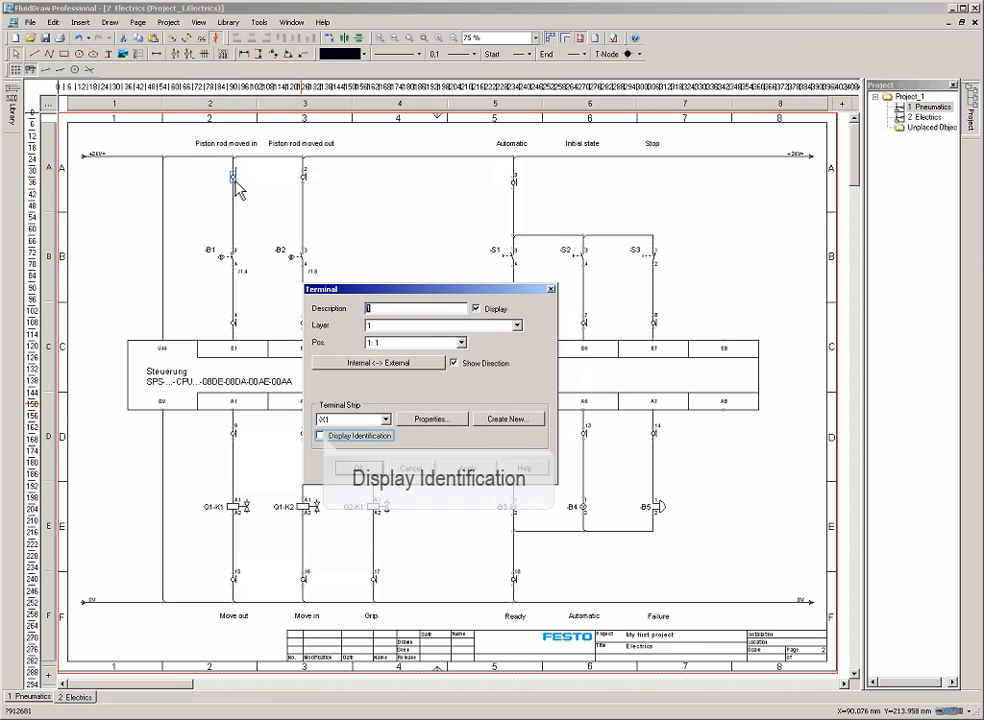
{"action": "left_click", "coordinate": [321, 437]}
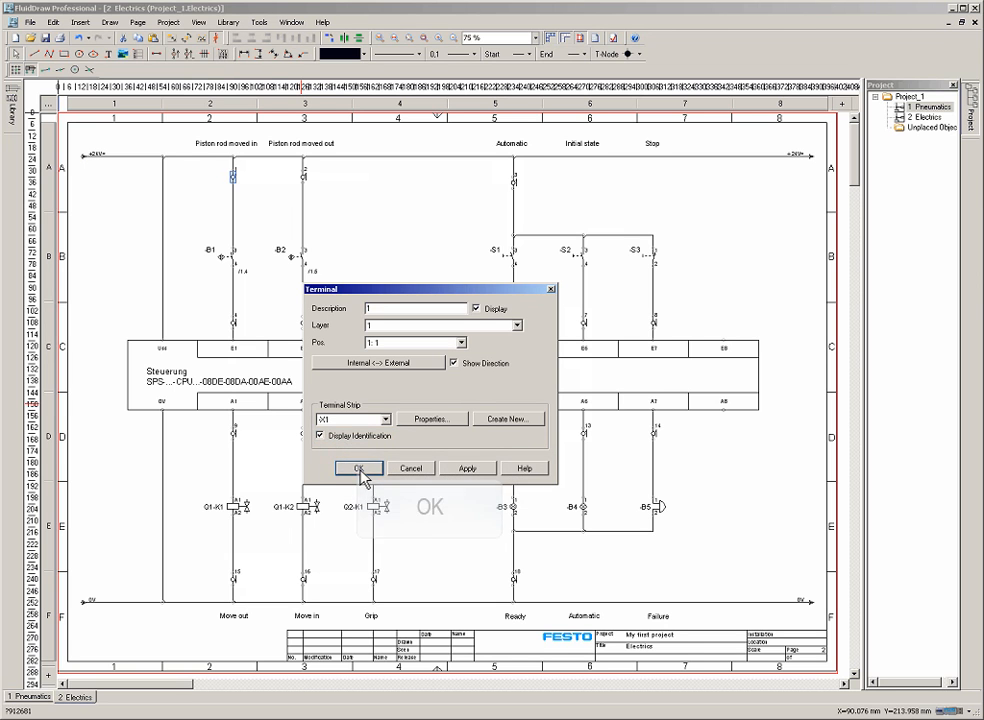
{"action": "left_click", "coordinate": [359, 469]}
{"action": "double_click", "coordinate": [236, 326]}
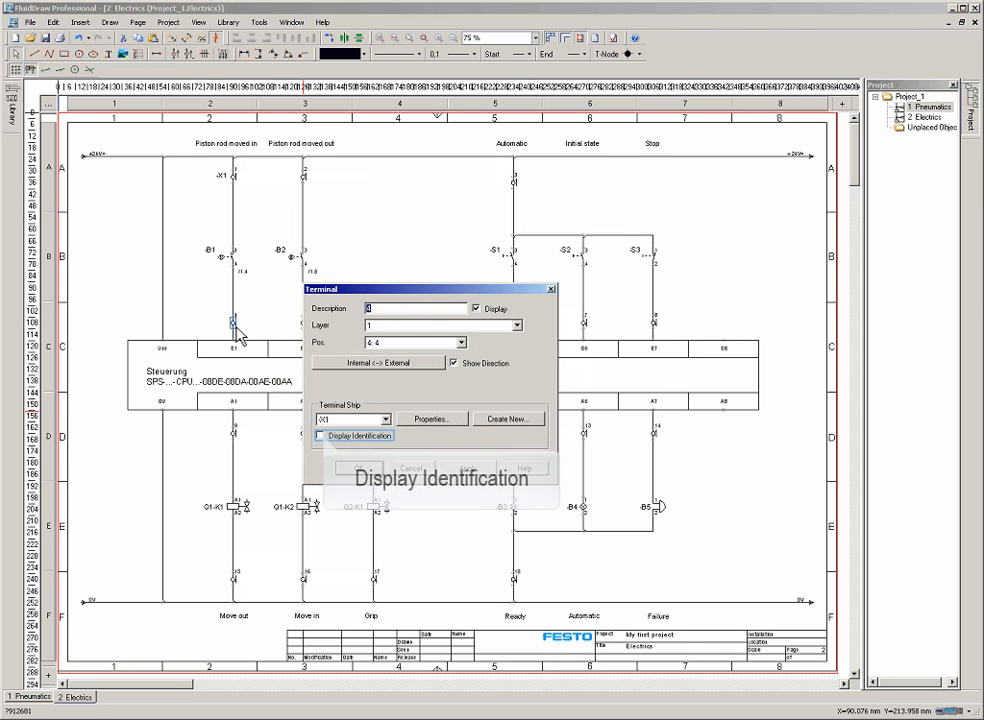
{"action": "left_click", "coordinate": [321, 437]}
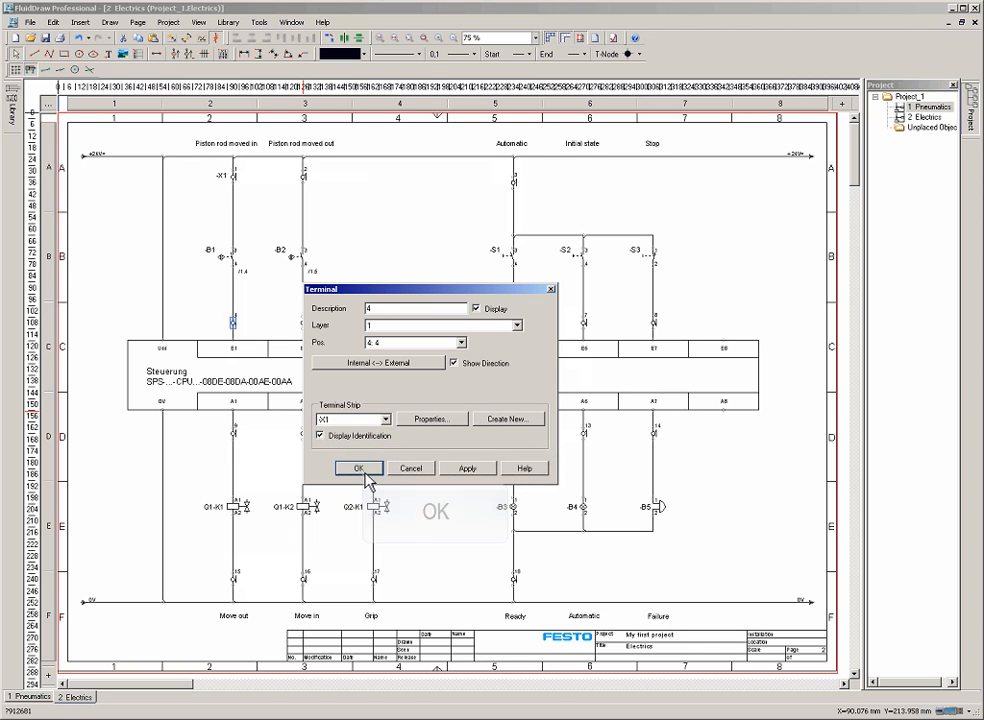
{"action": "left_click", "coordinate": [358, 468]}
Step: Display the terminal strip identification at terminals 9 and 15 on the Q1-K1 wire
{"action": "double_click", "coordinate": [233, 432]}
{"action": "left_click", "coordinate": [321, 436]}
{"action": "left_click", "coordinate": [357, 468]}
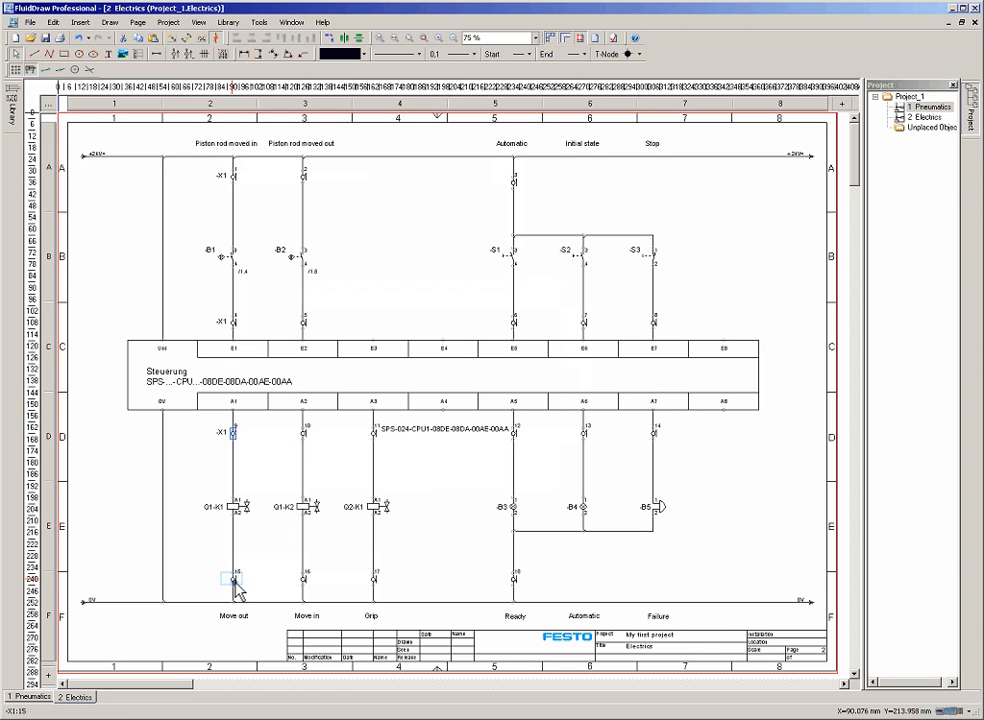
{"action": "double_click", "coordinate": [234, 580]}
{"action": "left_click", "coordinate": [321, 436]}
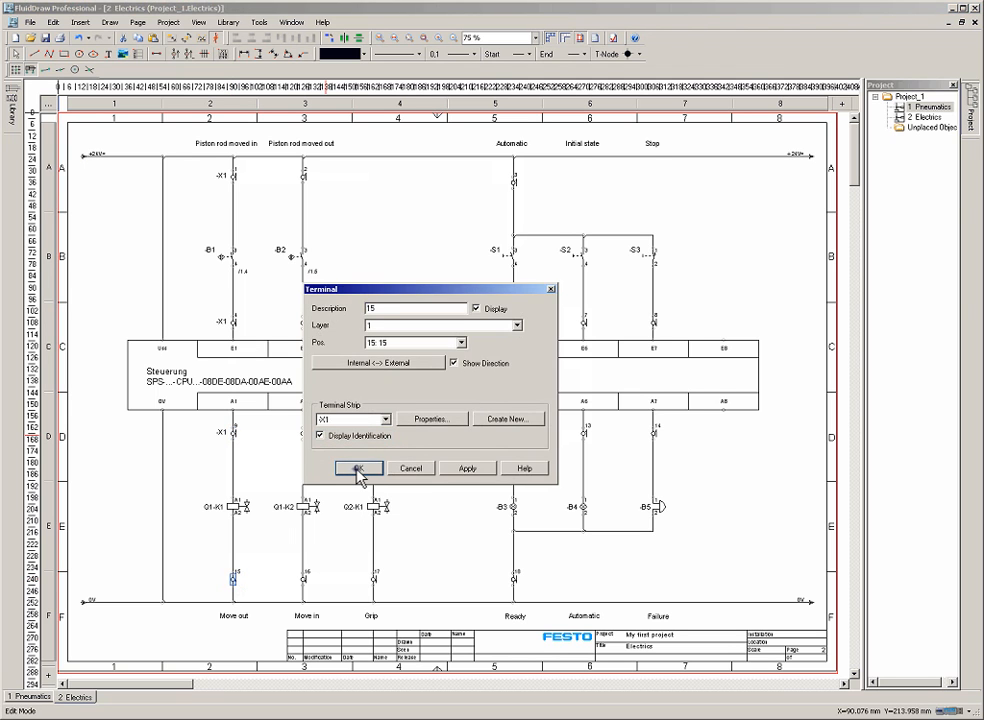
{"action": "left_click", "coordinate": [358, 468]}
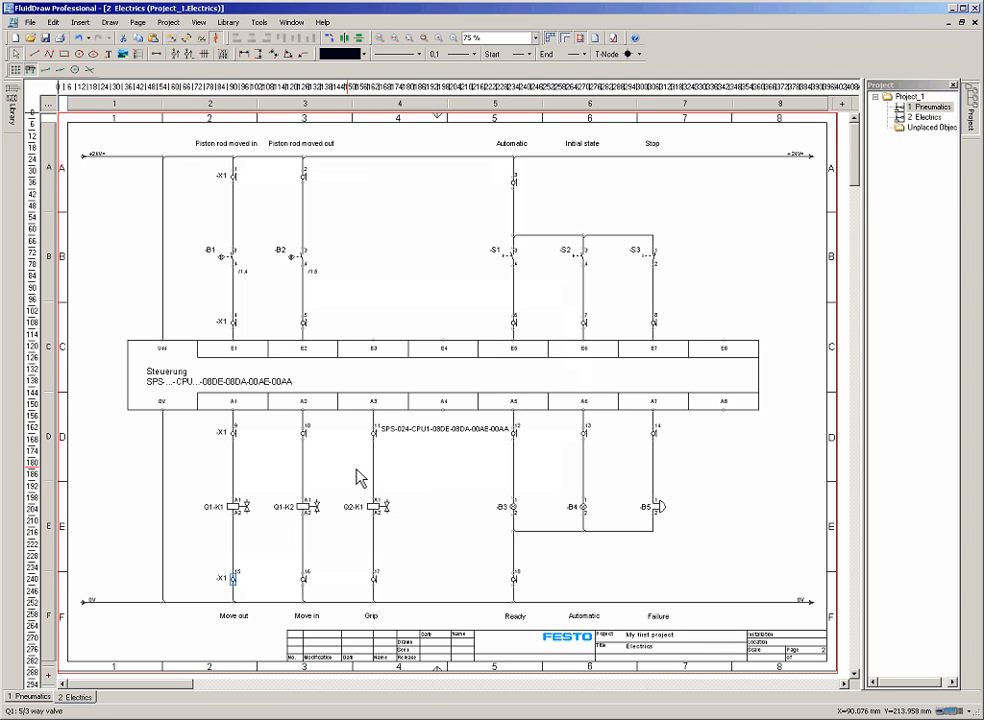
Step: Create a new folder named Reports in Project_1
{"action": "right_click", "coordinate": [906, 97]}
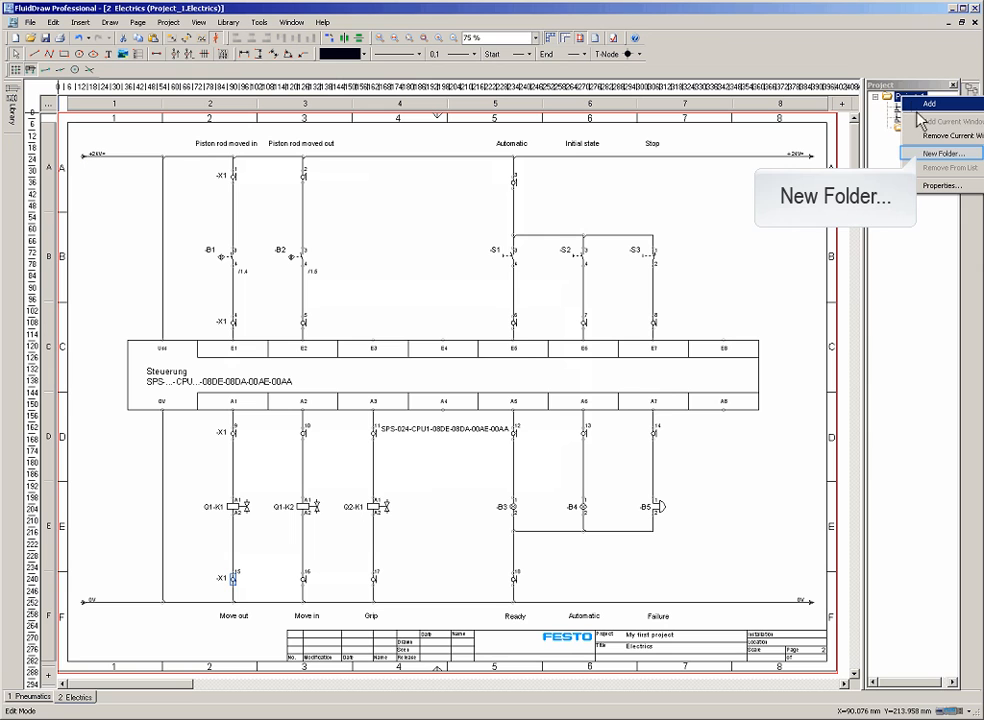
{"action": "left_click", "coordinate": [940, 153]}
{"action": "type", "text": "R"}
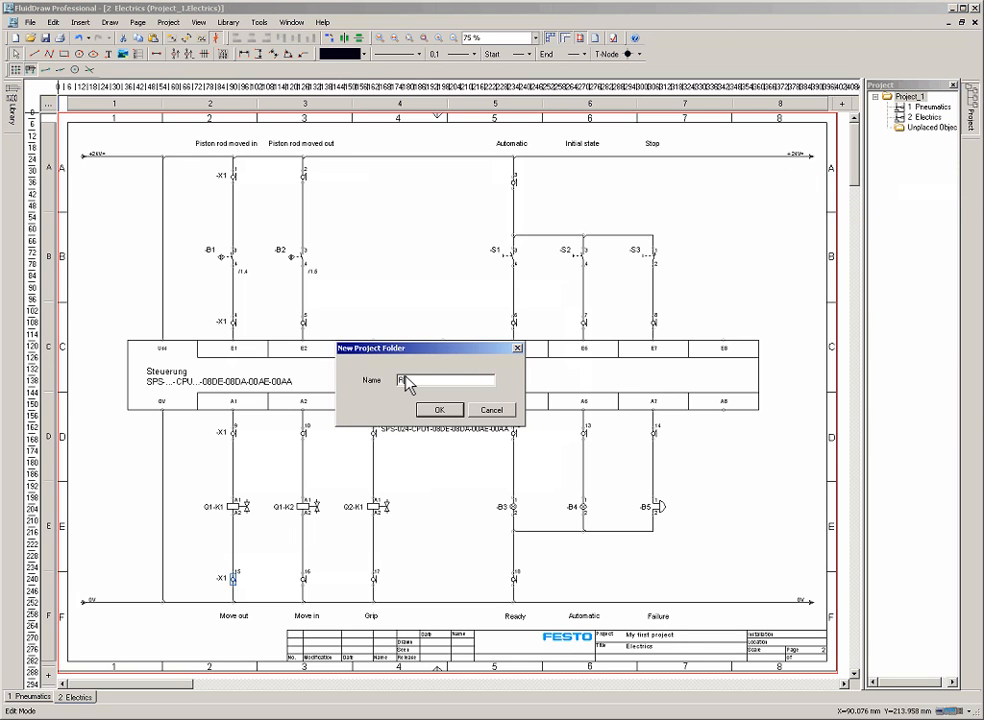
{"action": "type", "text": "eports"}
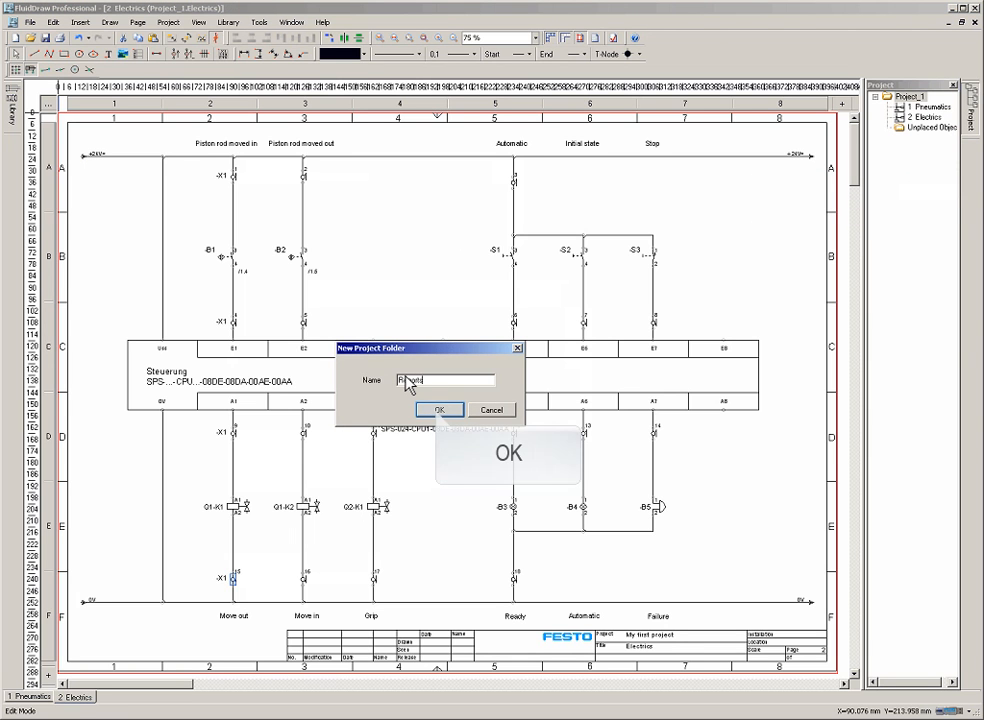
{"action": "left_click", "coordinate": [439, 410]}
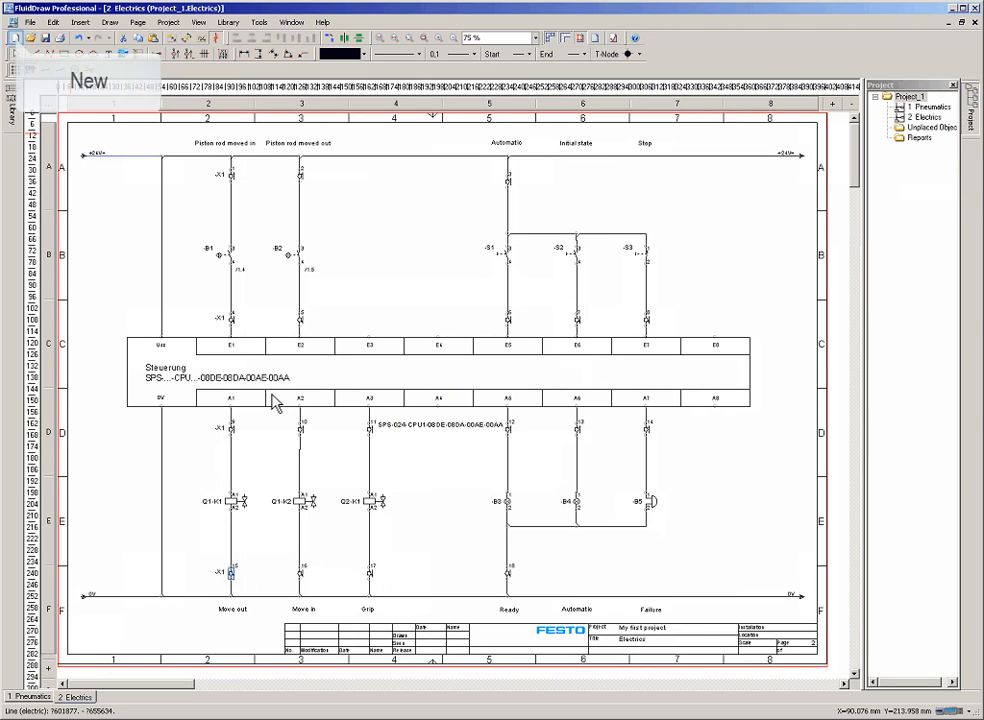
Step: Add a new page described as "Terminal strip X1" to the current project and move it into the Reports folder
{"action": "left_click", "coordinate": [15, 38]}
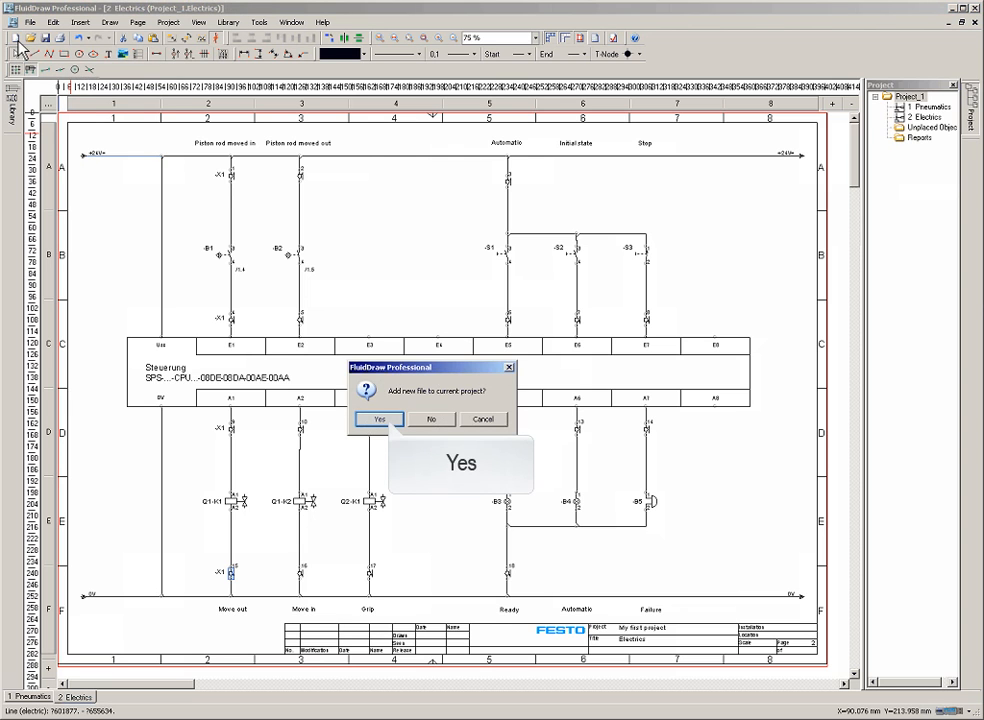
{"action": "left_click", "coordinate": [388, 420]}
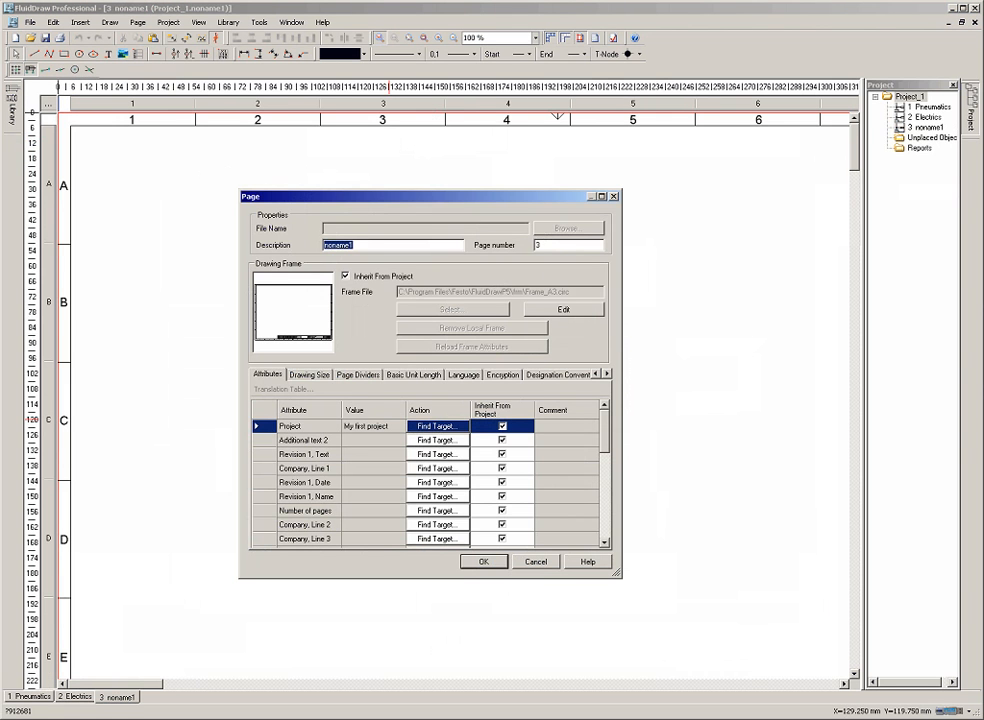
{"action": "type", "text": "Terminal strip X1"}
{"action": "left_click", "coordinate": [484, 562]}
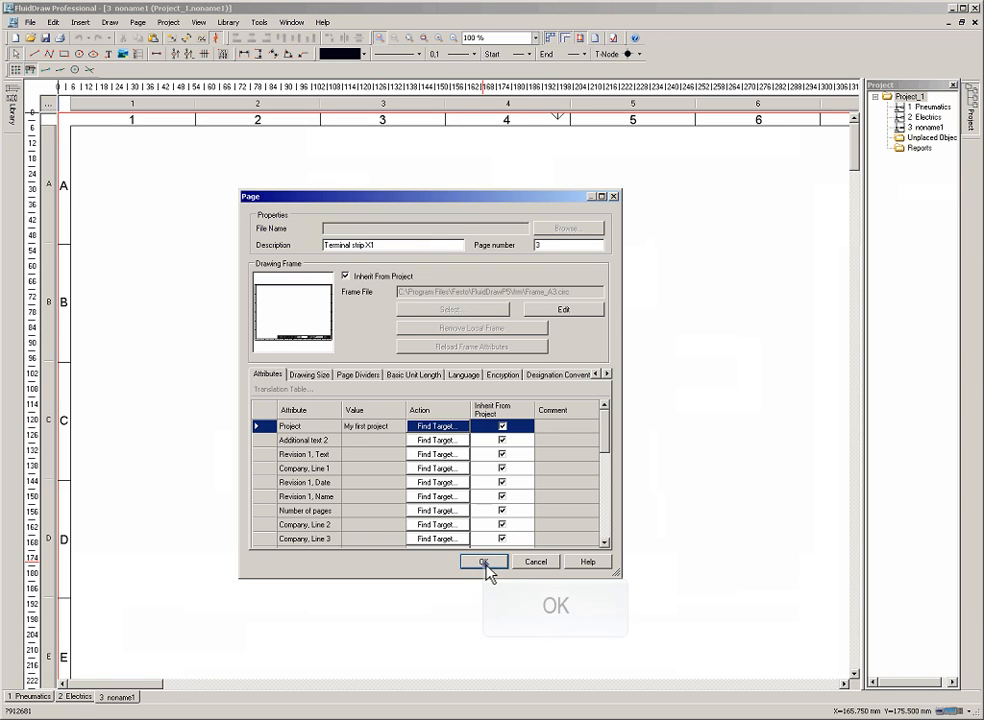
{"action": "left_click", "coordinate": [919, 148]}
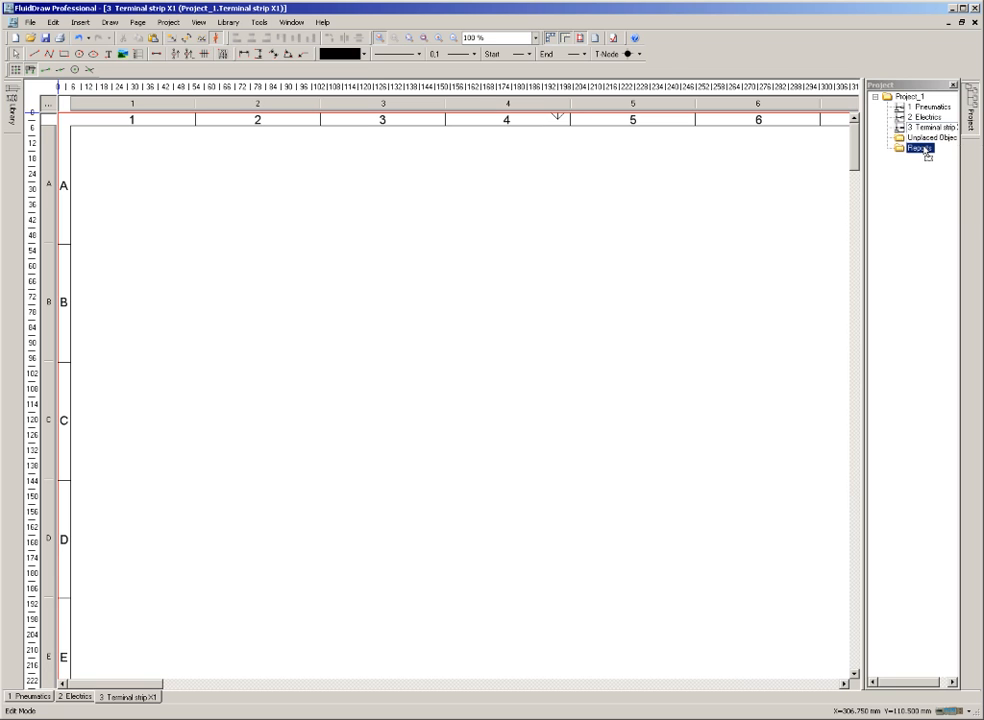
{"action": "left_click_drag", "start_coordinate": [926, 151], "coordinate": [926, 152]}
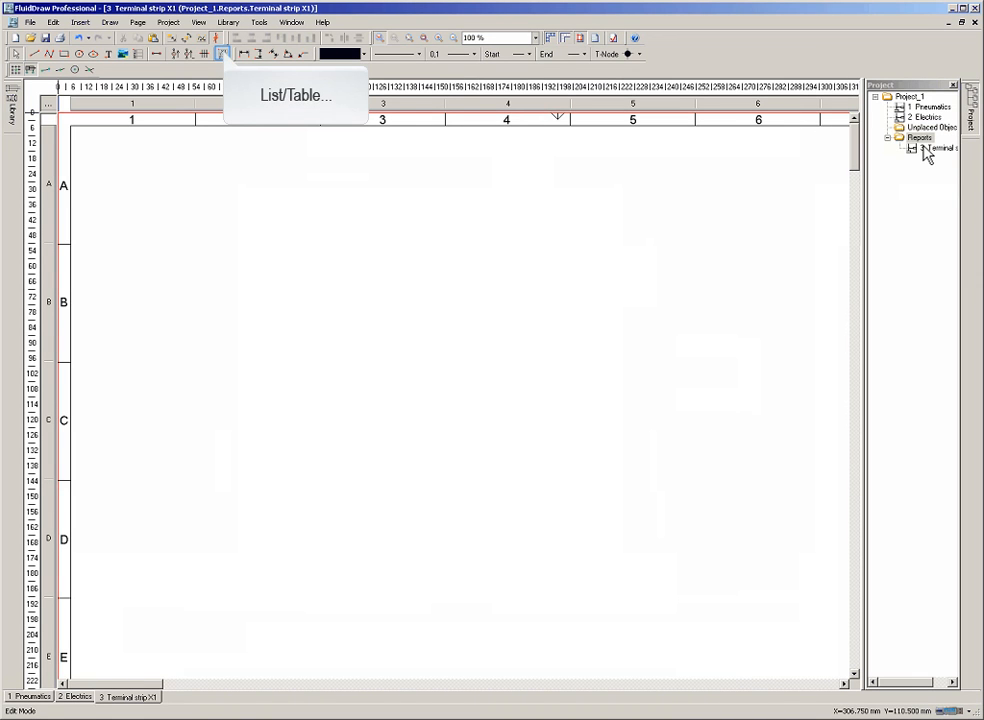
Step: Insert a terminal diagram for terminal strip -X1 at the upper-left corner of the drawing frame on the Terminal strip X1 page
{"action": "left_click", "coordinate": [223, 54]}
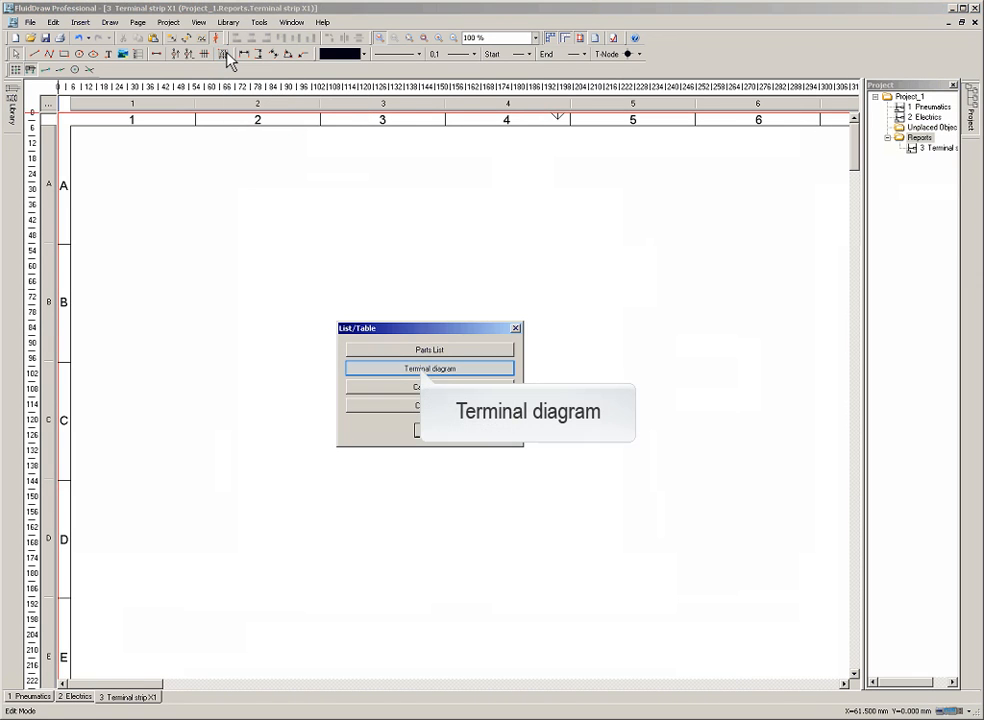
{"action": "double_click", "coordinate": [426, 369]}
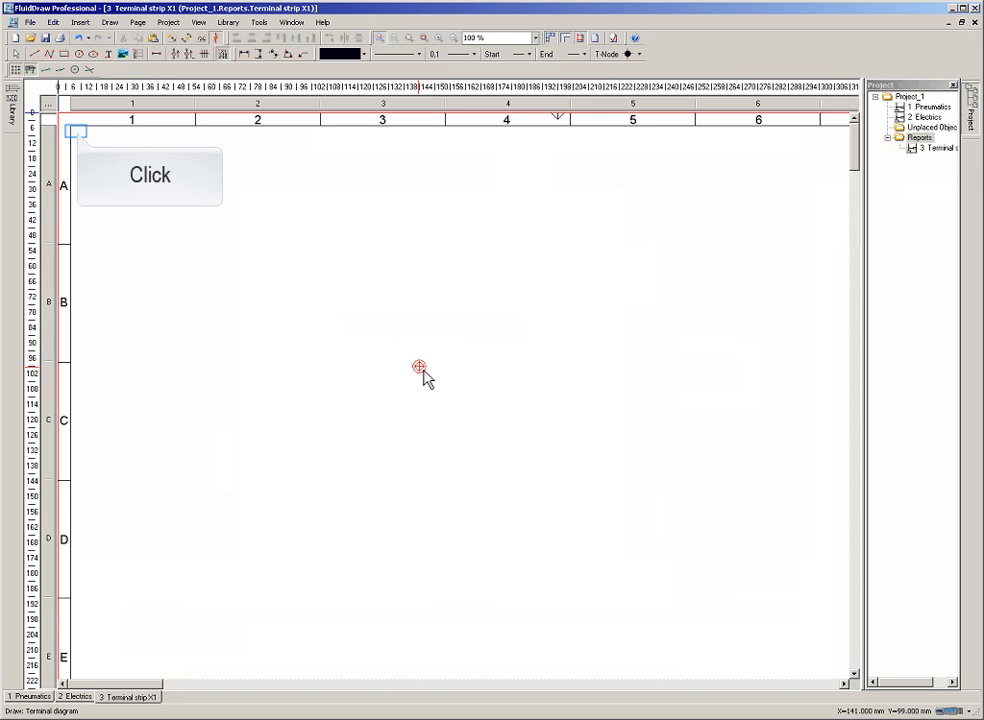
{"action": "left_click", "coordinate": [79, 140]}
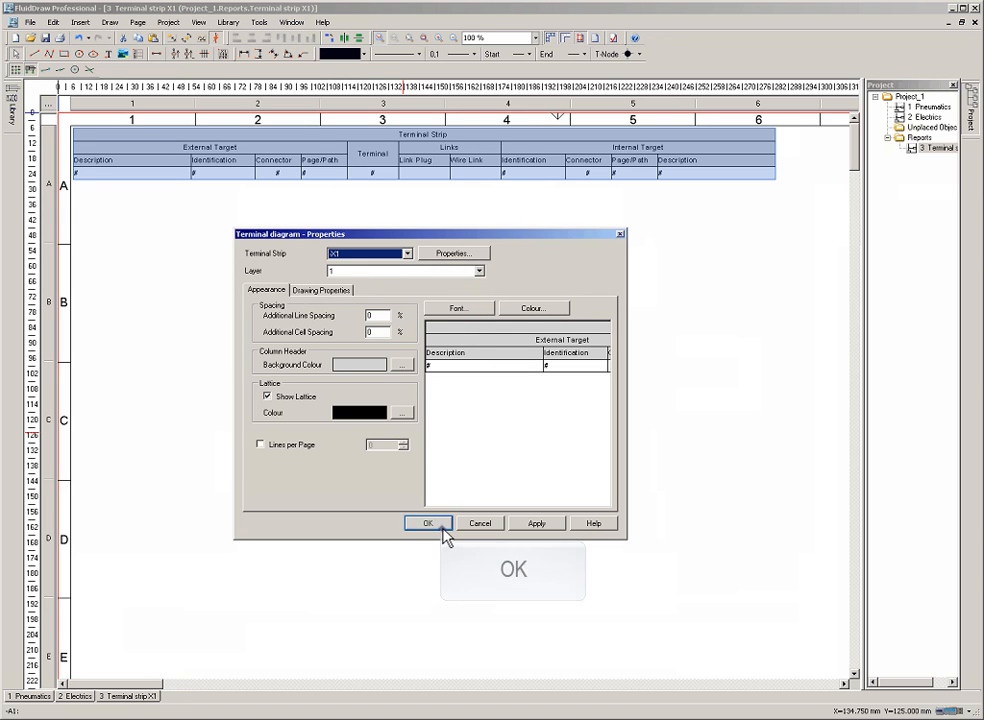
{"action": "left_click", "coordinate": [444, 526]}
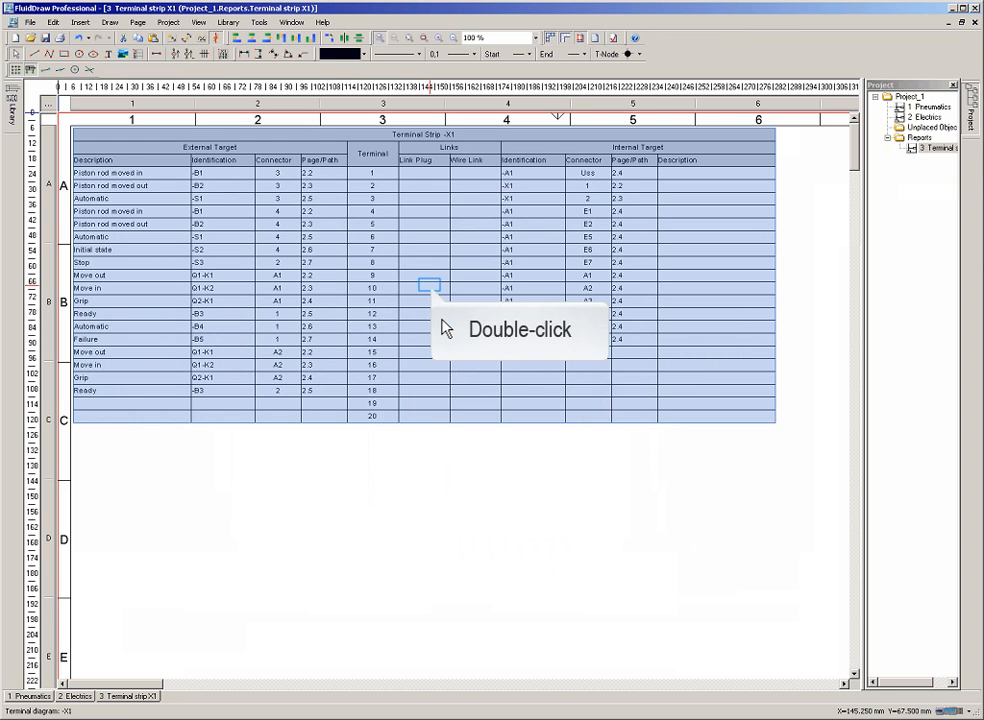
Step: In the -X1 strip properties, move terminal 17 up two positions in the terminal list and back down again
{"action": "double_click", "coordinate": [432, 290]}
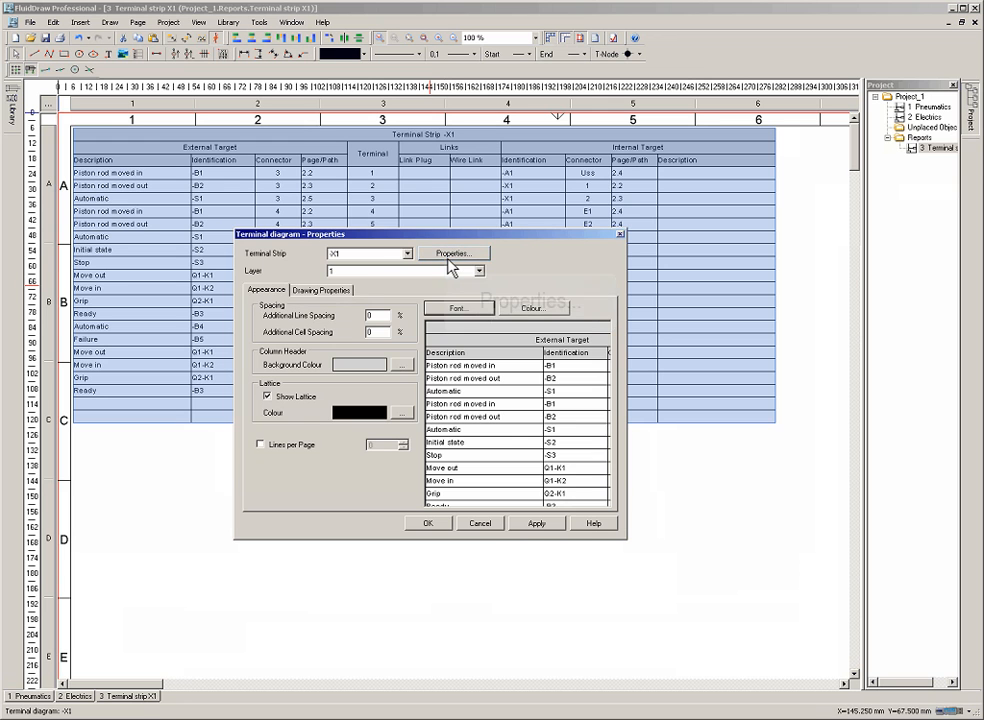
{"action": "left_click", "coordinate": [448, 256]}
{"action": "left_click_drag", "start_coordinate": [610, 422], "coordinate": [606, 472]}
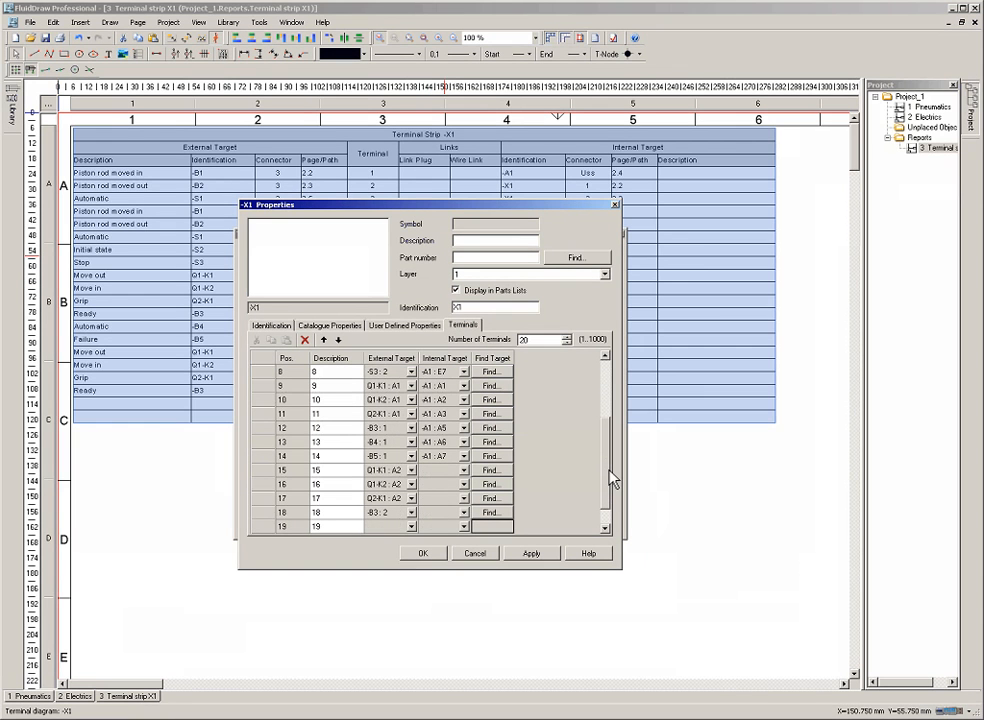
{"action": "left_click", "coordinate": [266, 498]}
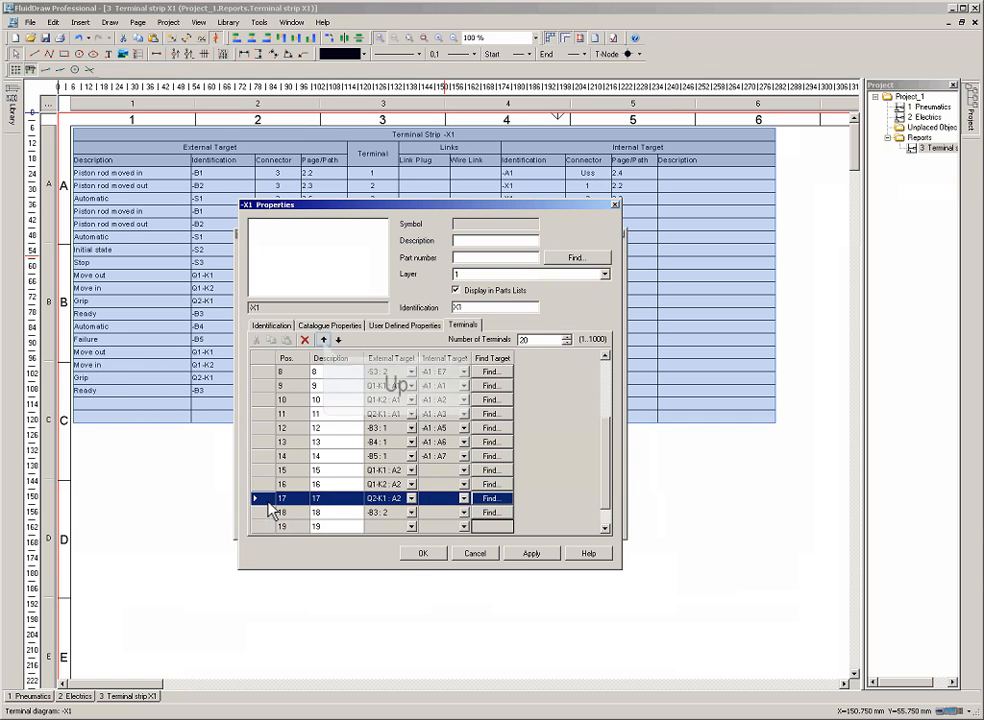
{"action": "left_click", "coordinate": [324, 341]}
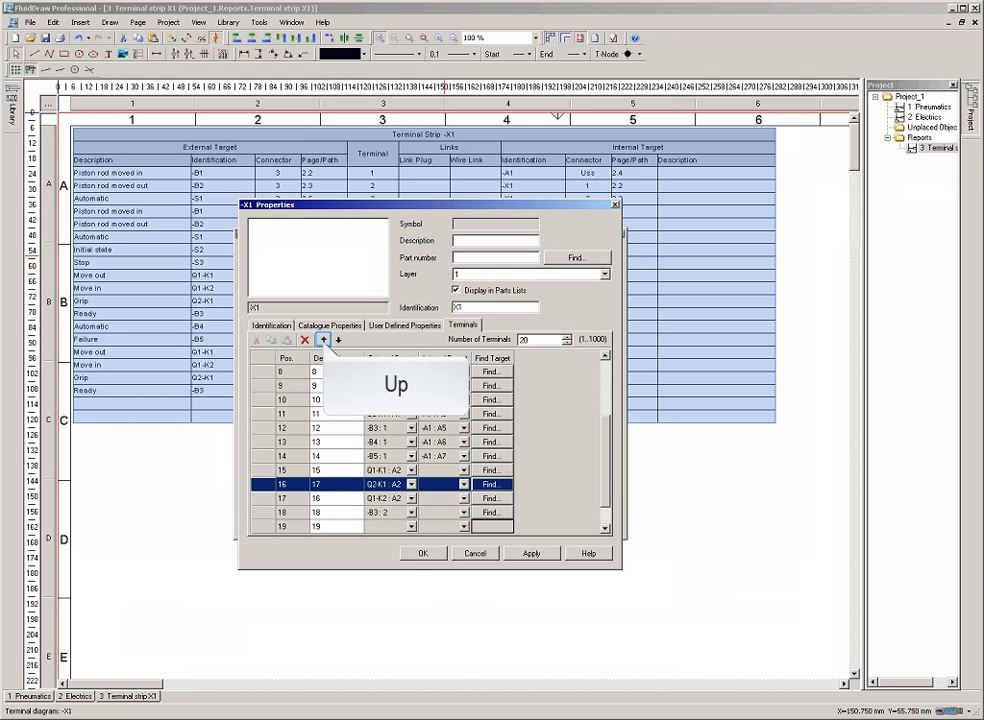
{"action": "left_click", "coordinate": [324, 340]}
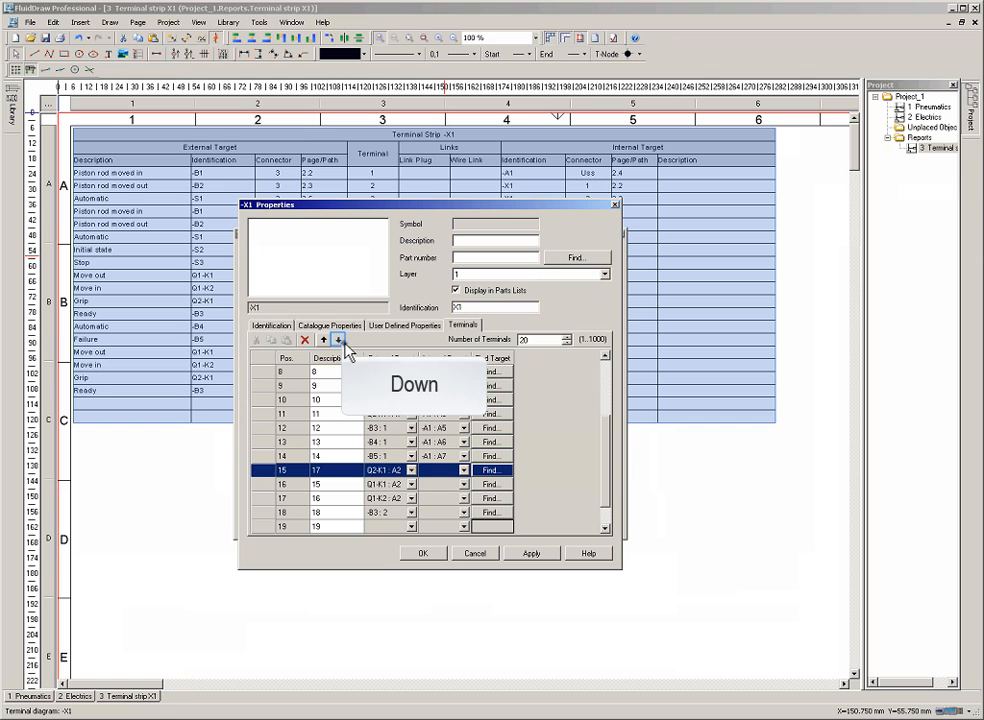
{"action": "left_click", "coordinate": [340, 341]}
{"action": "left_click", "coordinate": [340, 341]}
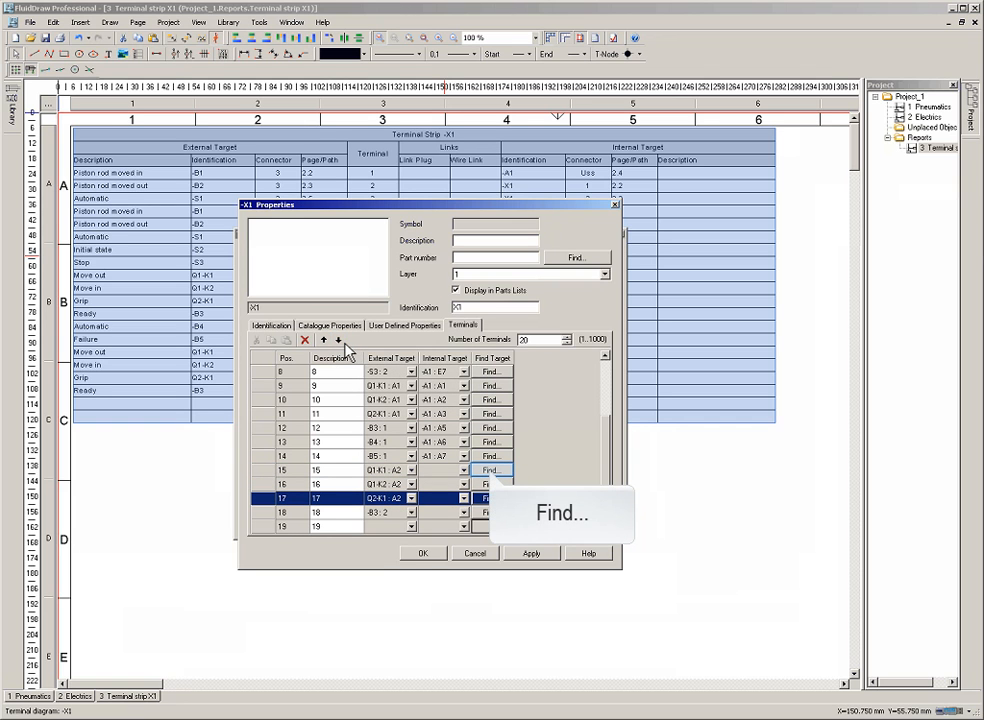
Step: Find terminal 15 in the Electrics circuit and mark the 0V line segment between terminals 15 and 16 as a link
{"action": "left_click", "coordinate": [490, 470]}
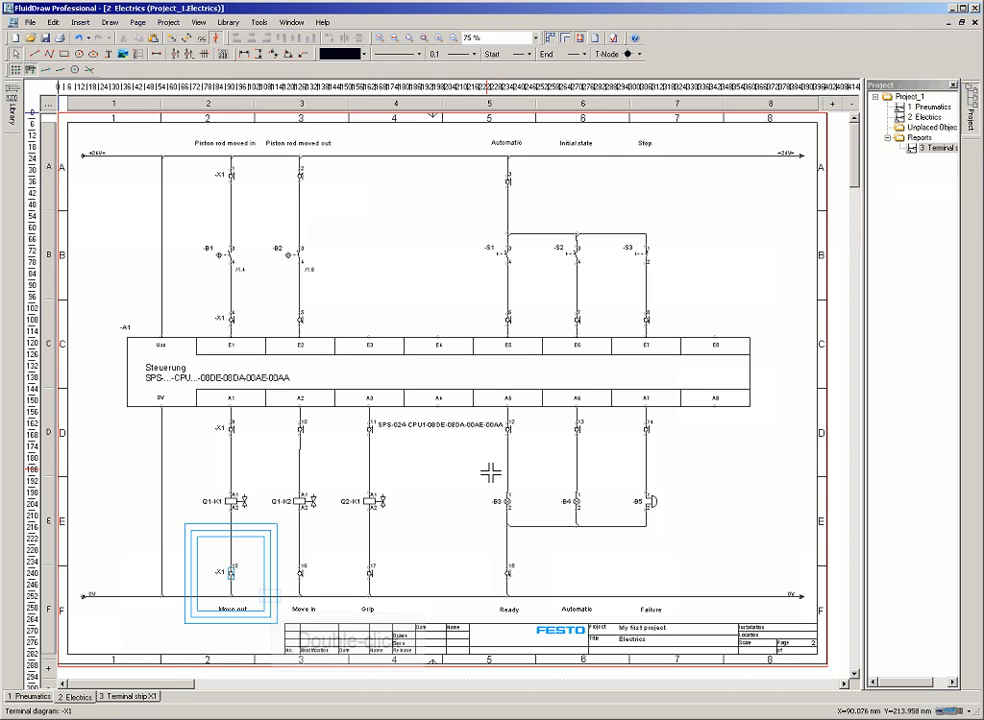
{"action": "double_click", "coordinate": [271, 600]}
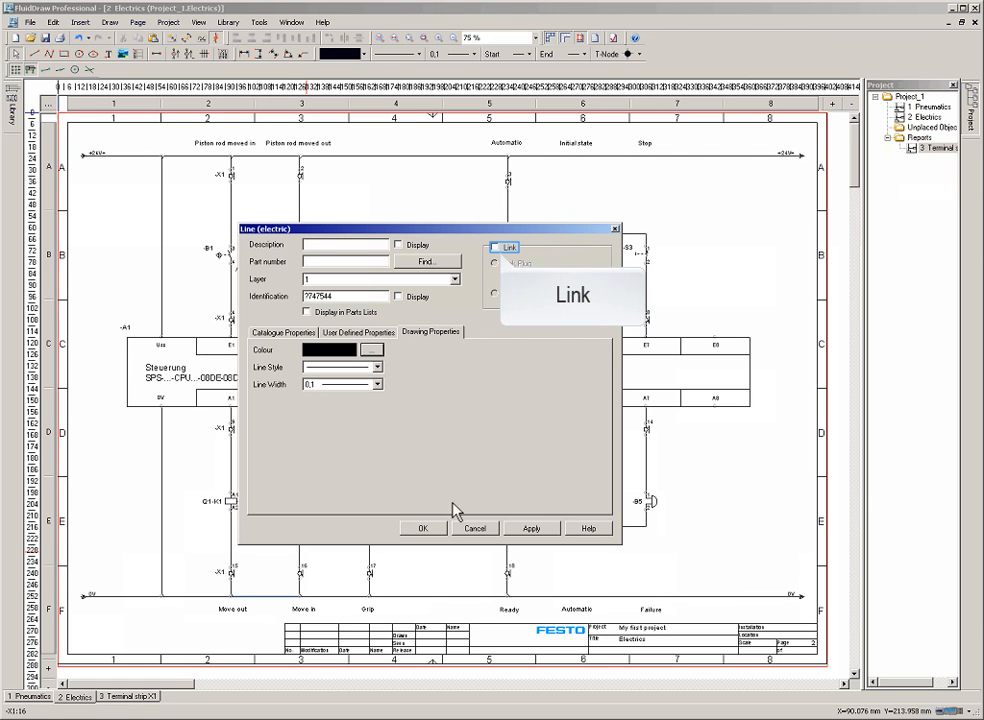
{"action": "left_click", "coordinate": [495, 247]}
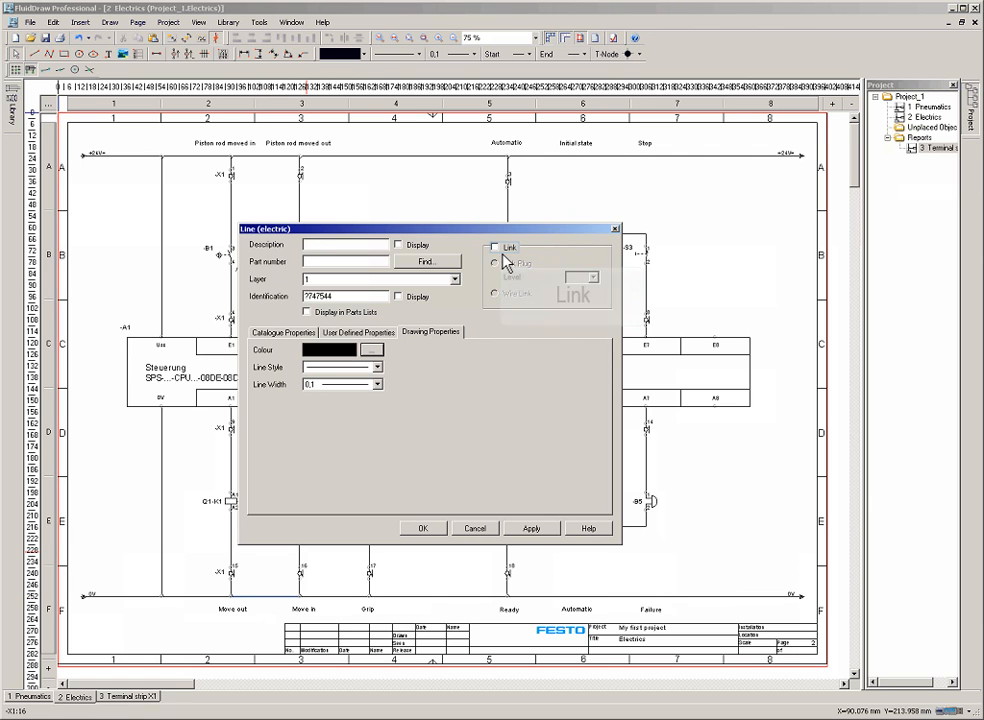
{"action": "left_click", "coordinate": [424, 528]}
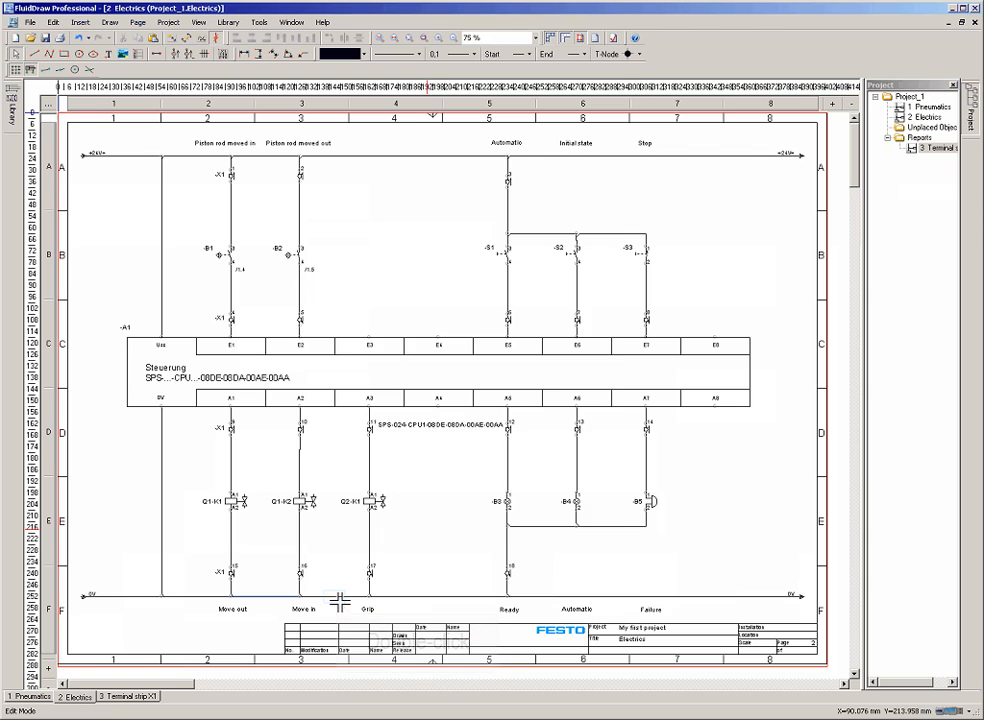
Step: Mark the 0V line segments between terminals 16 and 17 and between 17 and 18 as links, and display the Terminal strip X1 page
{"action": "double_click", "coordinate": [338, 598]}
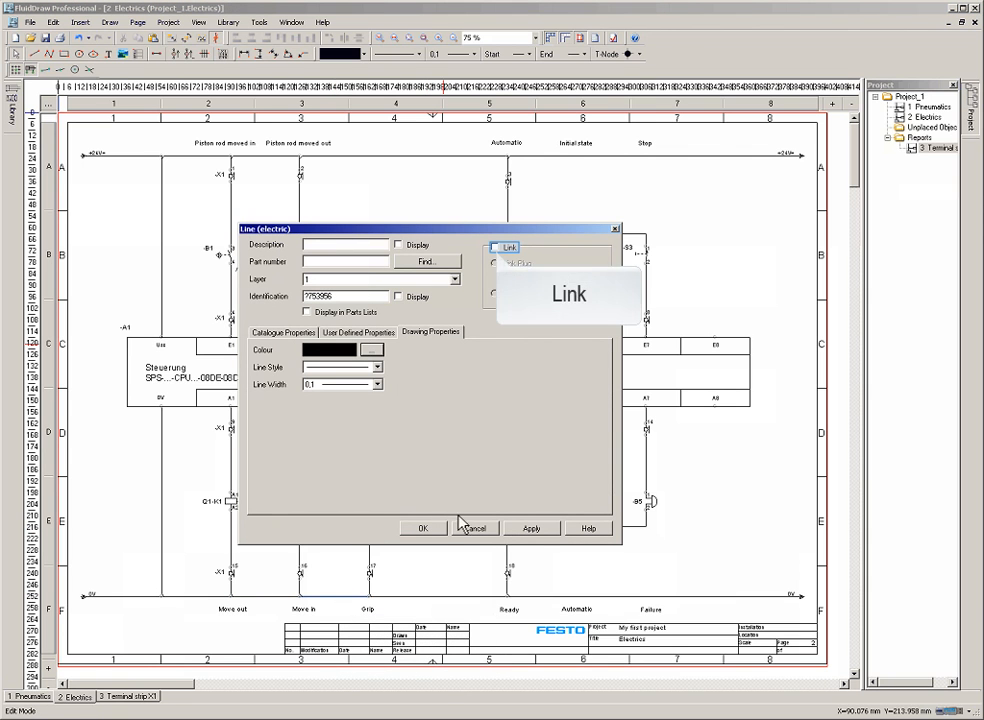
{"action": "left_click", "coordinate": [495, 247]}
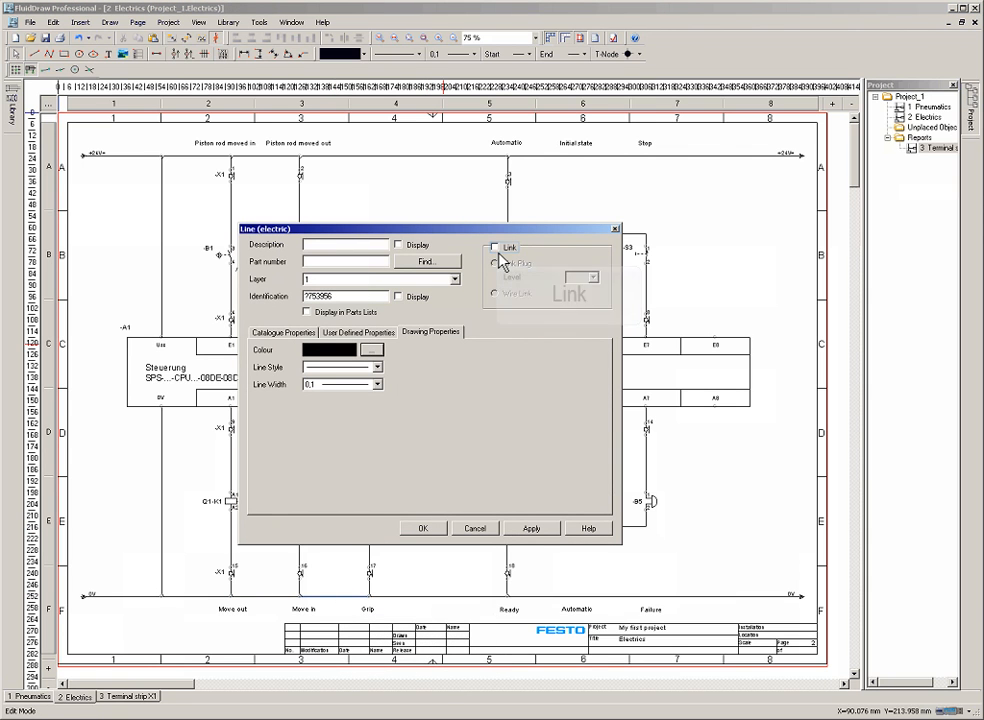
{"action": "left_click", "coordinate": [424, 528]}
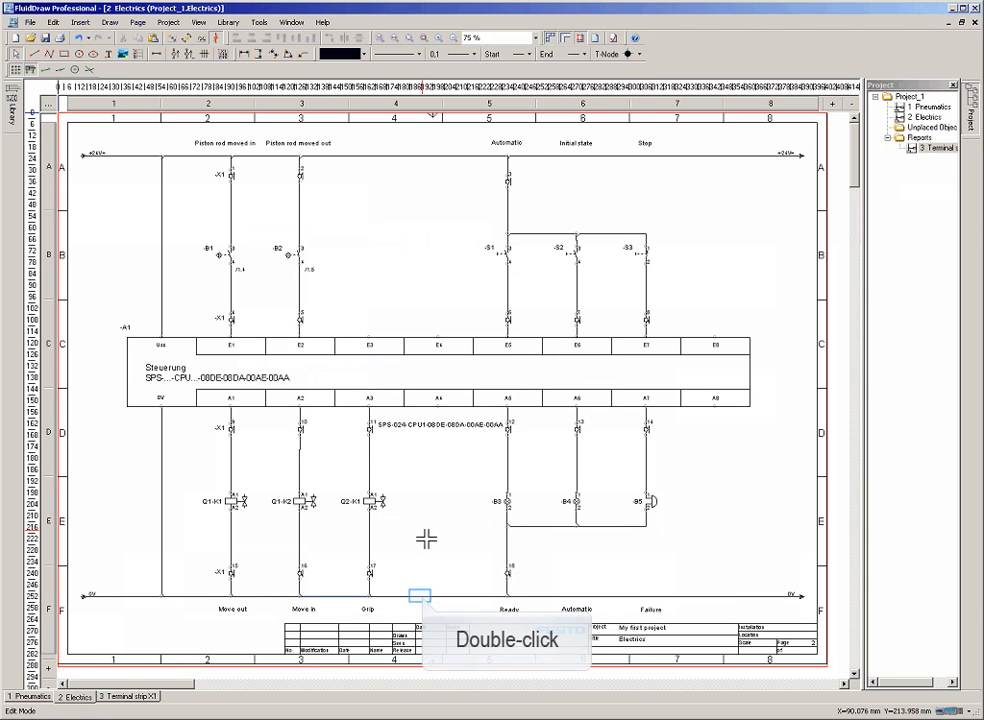
{"action": "double_click", "coordinate": [424, 598]}
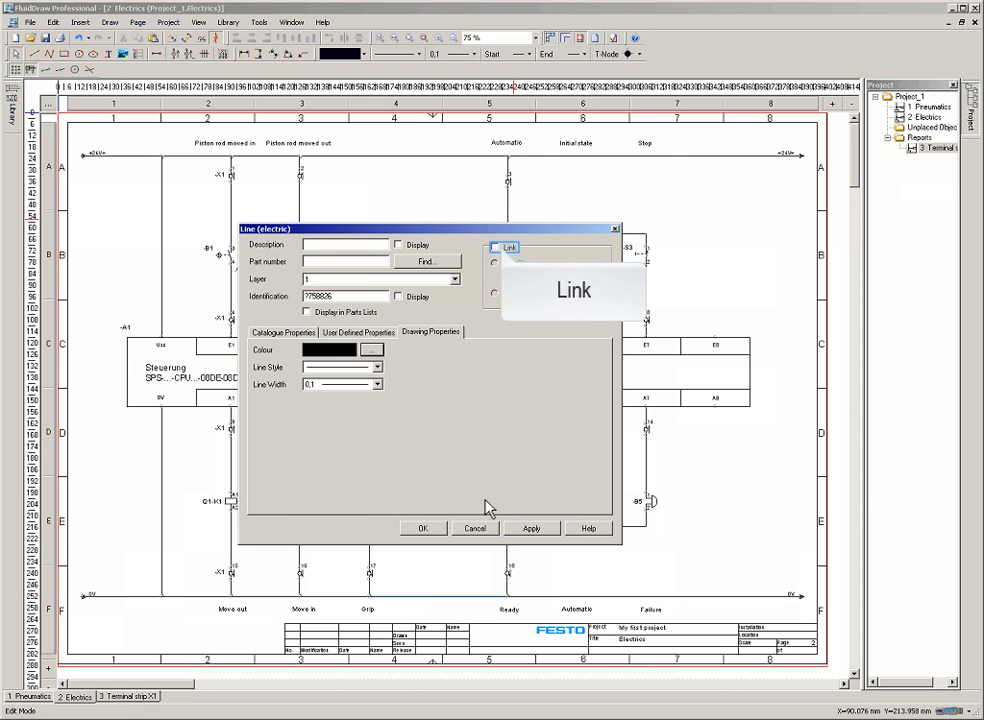
{"action": "left_click", "coordinate": [495, 247]}
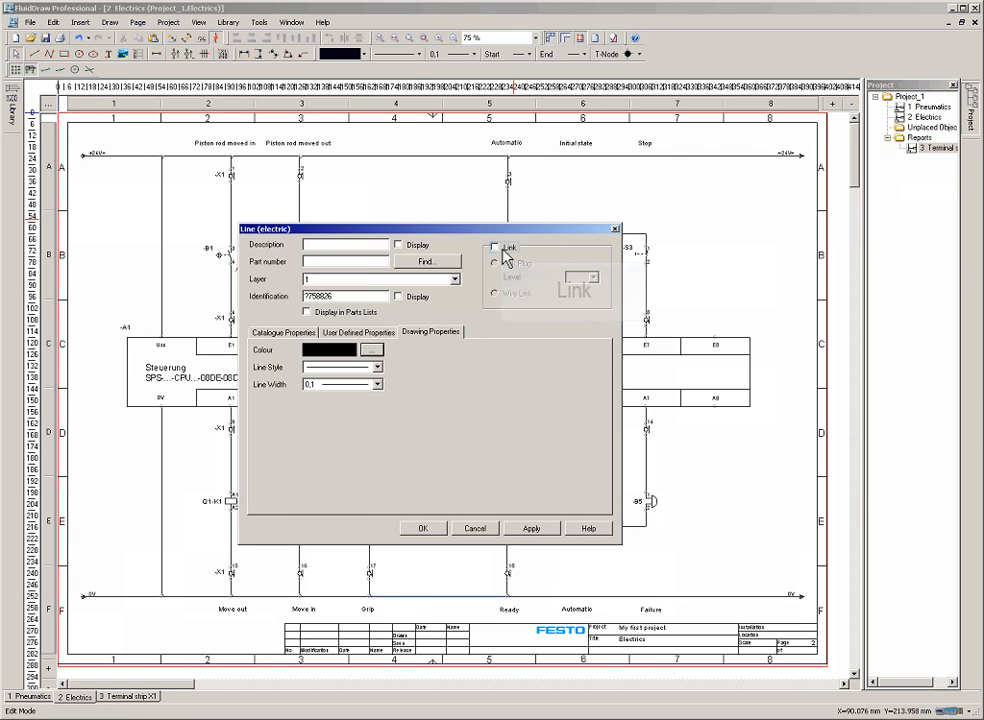
{"action": "left_click", "coordinate": [432, 531]}
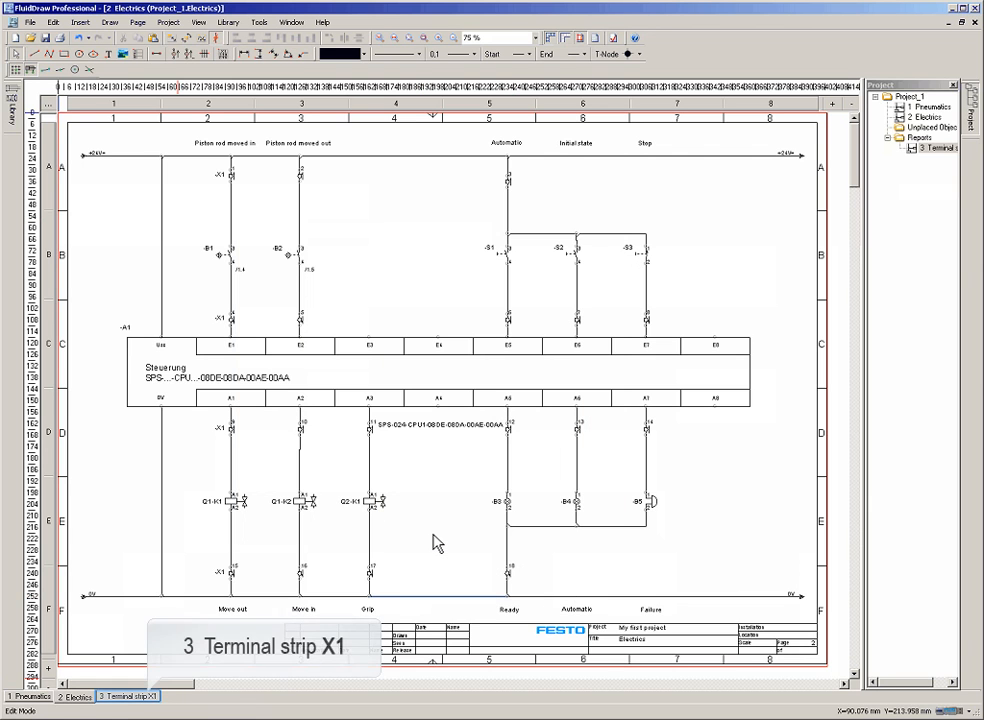
{"action": "left_click", "coordinate": [148, 698]}
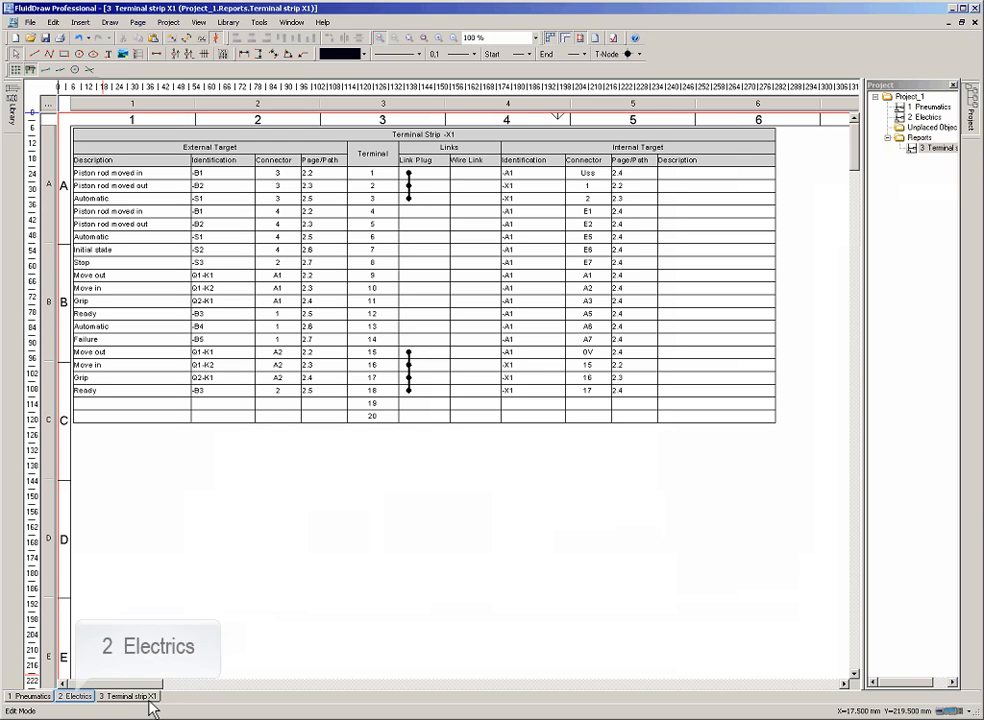
Step: Place a cable symbol on the Electrics page across the line between terminal 9 and coil Q1-K1
{"action": "left_click", "coordinate": [77, 697]}
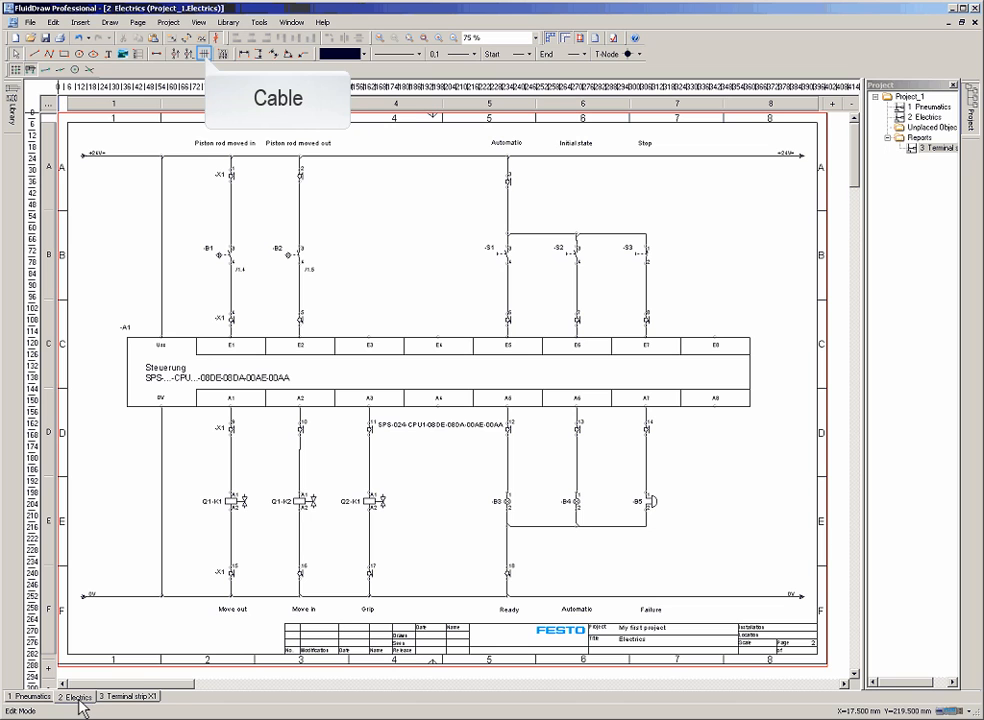
{"action": "left_click", "coordinate": [206, 55]}
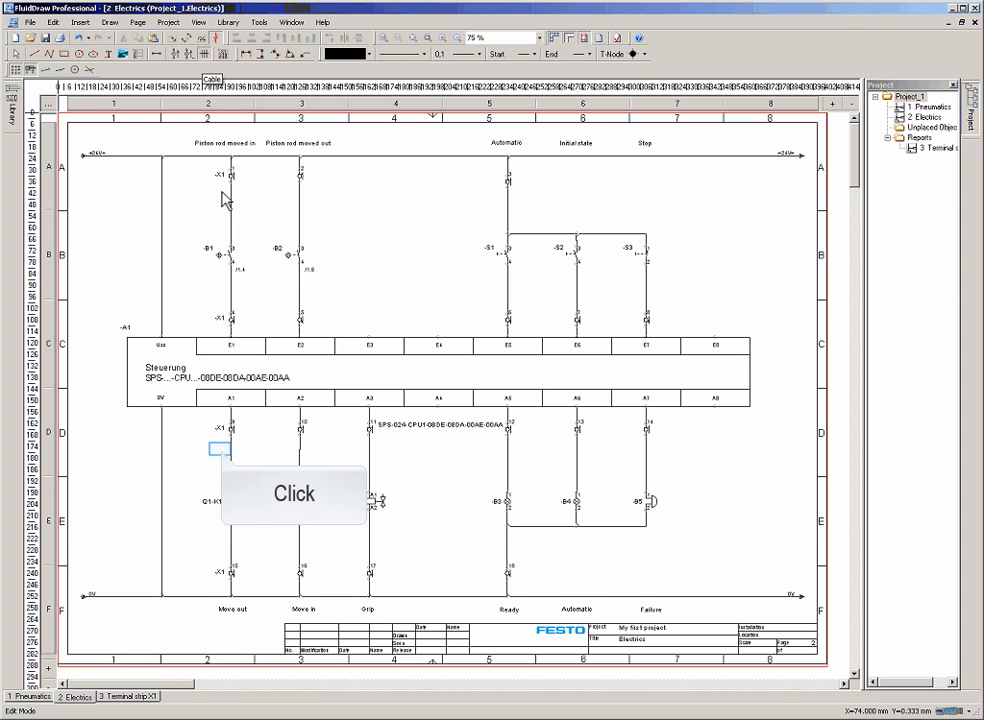
{"action": "left_click", "coordinate": [246, 451]}
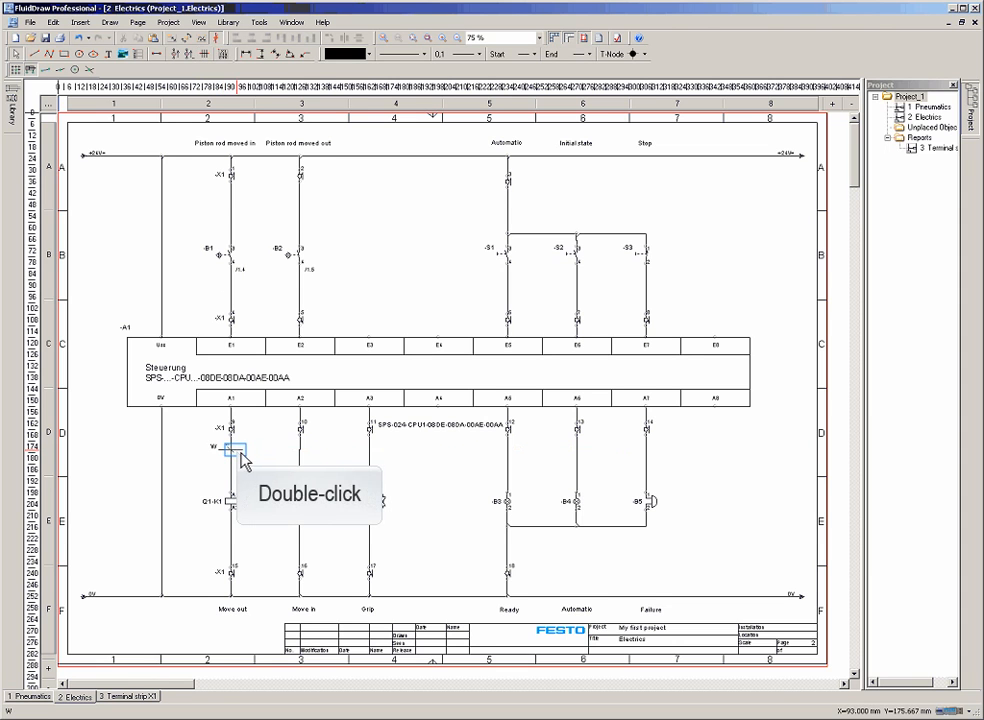
Step: Assign the cable symbol below terminal 9 to a new cable -W1 with 2 wires
{"action": "double_click", "coordinate": [242, 453]}
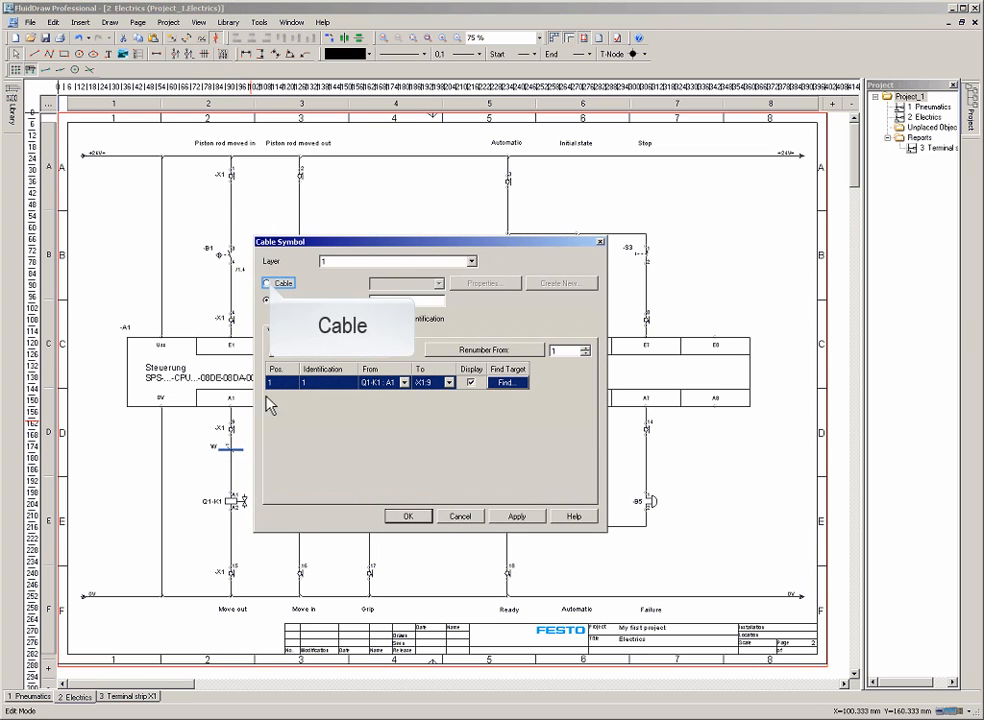
{"action": "left_click", "coordinate": [270, 285]}
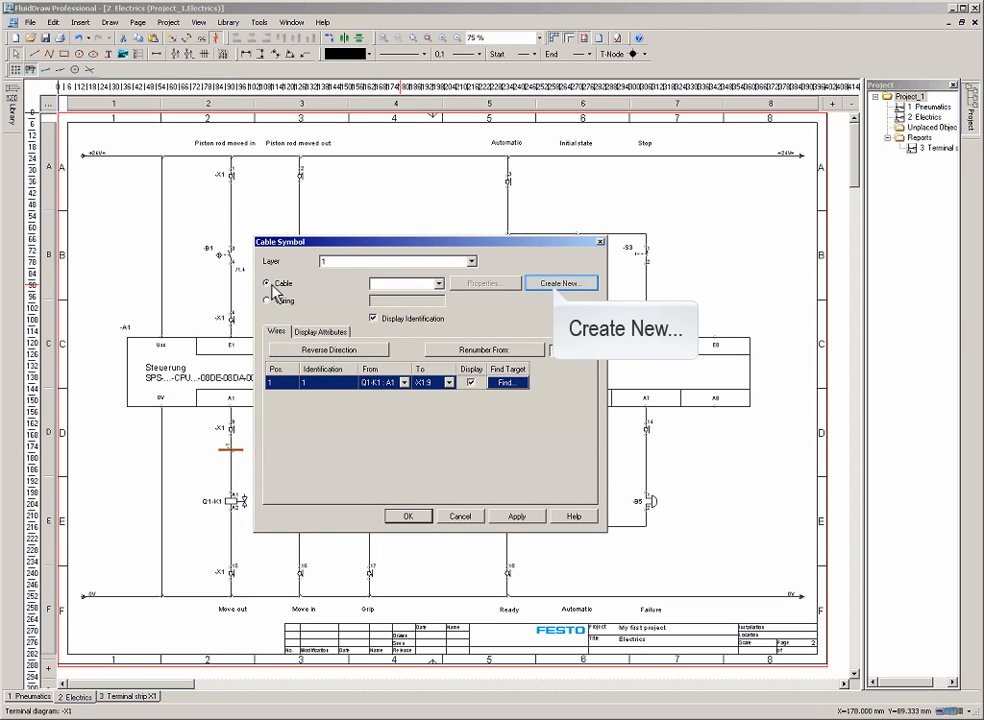
{"action": "left_click", "coordinate": [561, 283]}
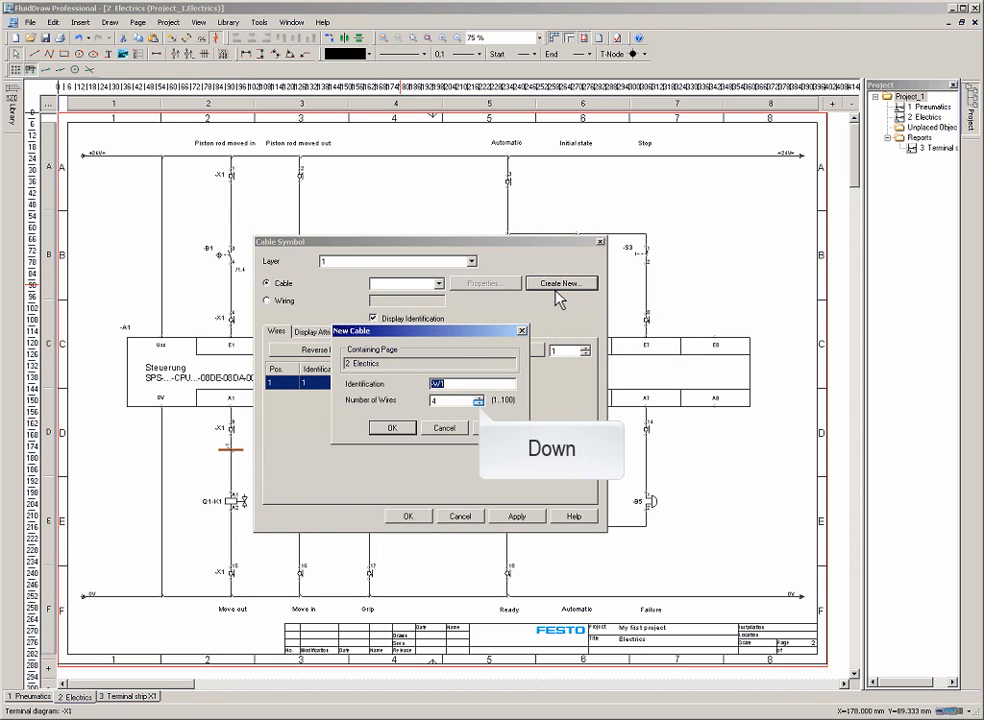
{"action": "left_click", "coordinate": [478, 403]}
{"action": "left_click", "coordinate": [478, 403]}
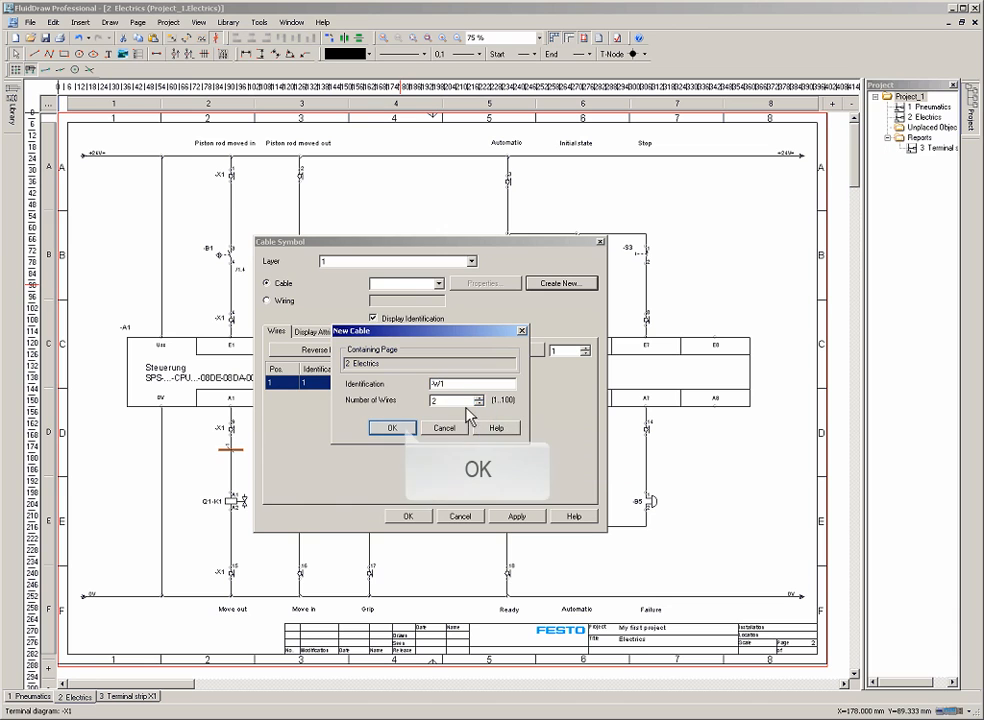
{"action": "left_click", "coordinate": [406, 429]}
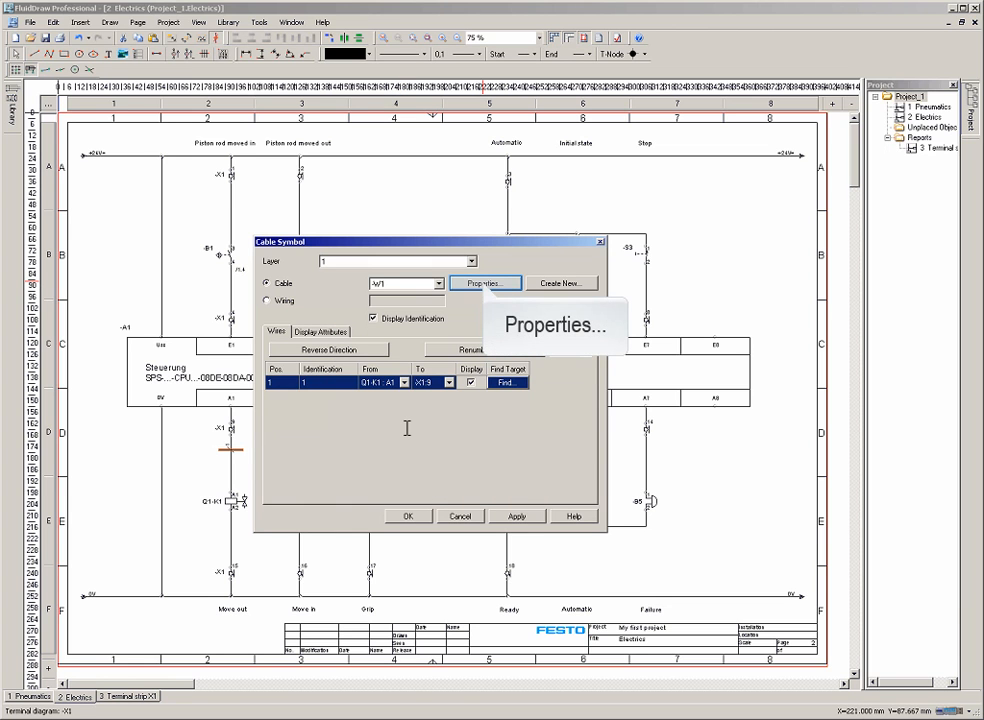
Step: Assign the catalogue product with part number 193687 to cable -W1
{"action": "left_click", "coordinate": [484, 283]}
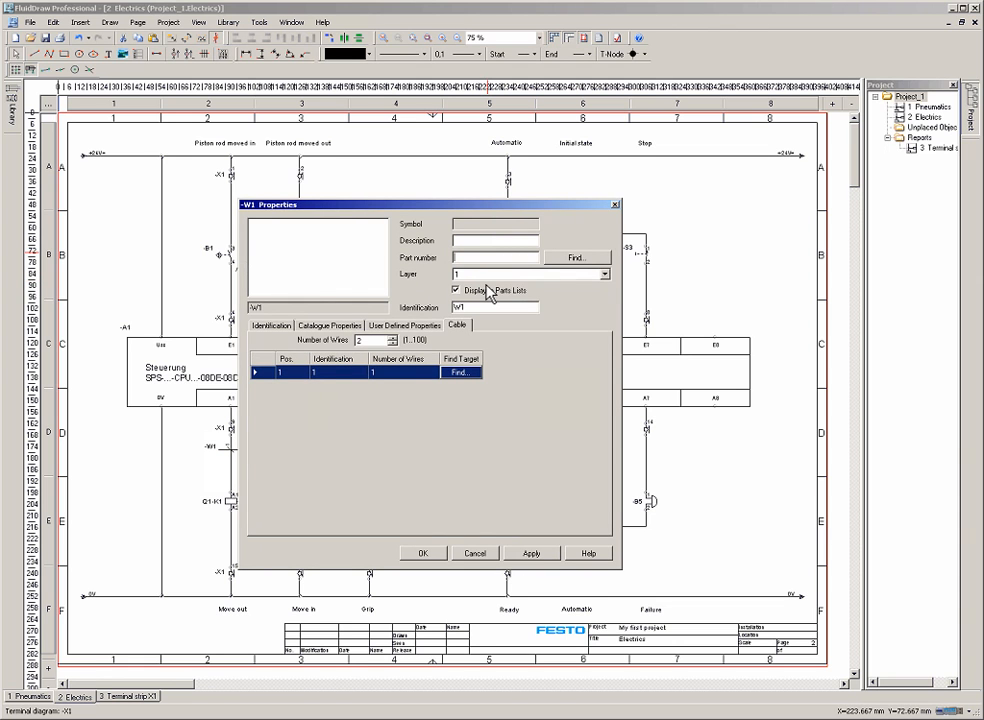
{"action": "type", "text": "1936"}
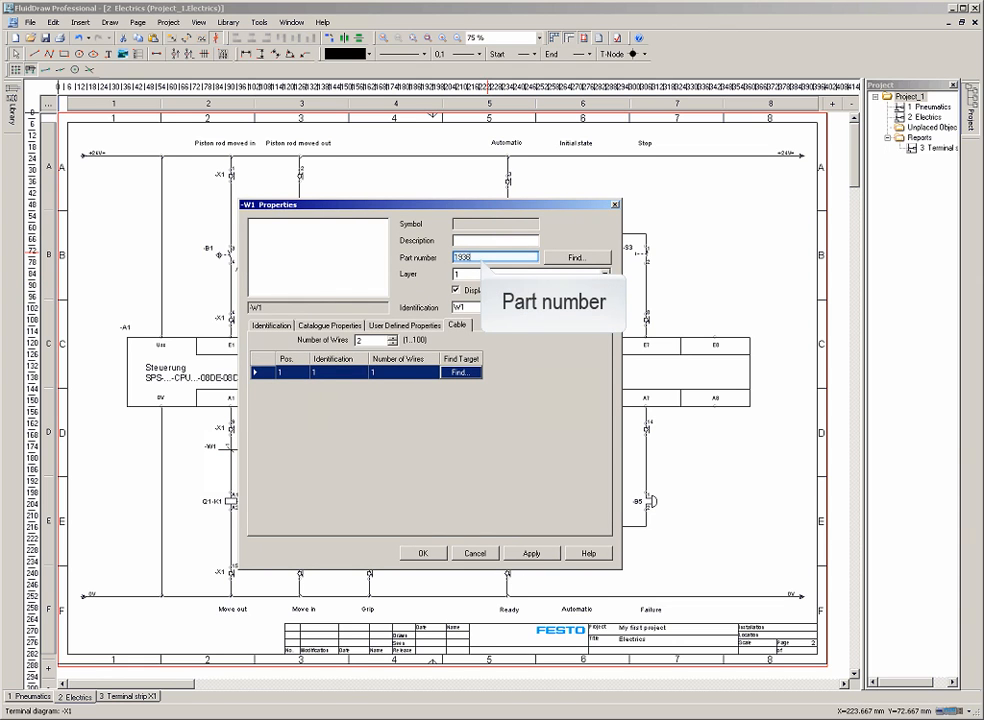
{"action": "type", "text": "87"}
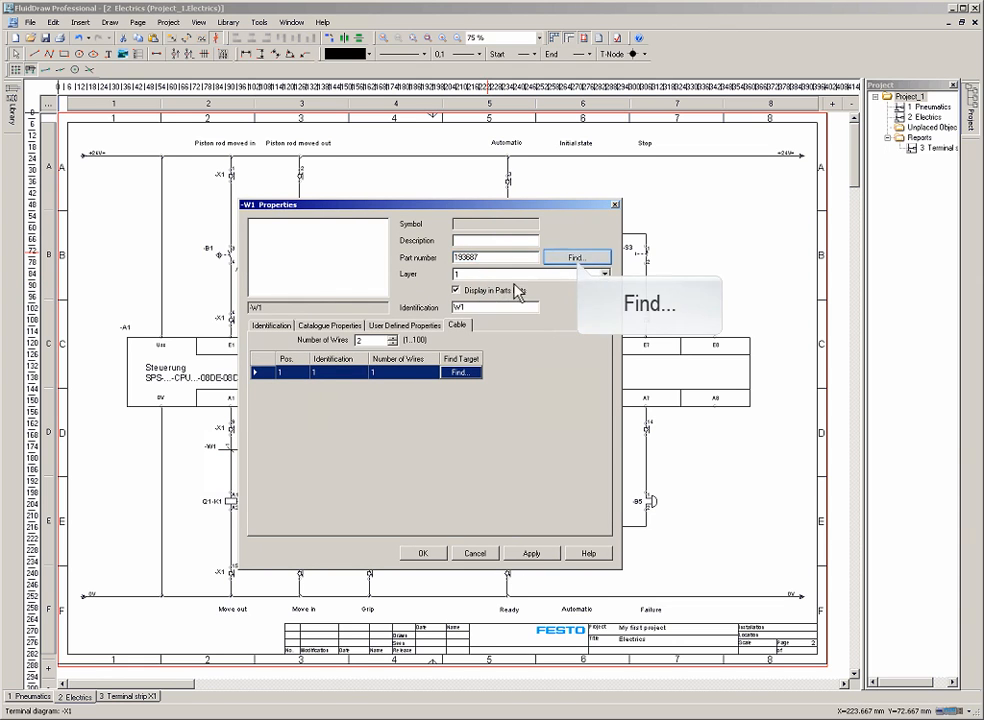
{"action": "left_click", "coordinate": [576, 258]}
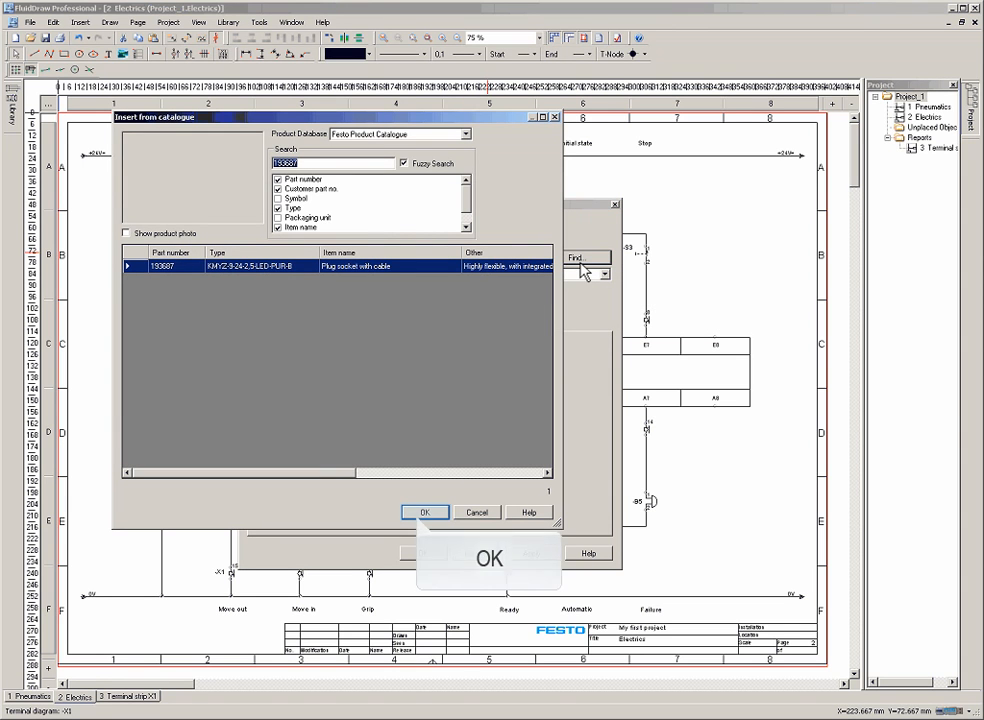
{"action": "left_click", "coordinate": [424, 512]}
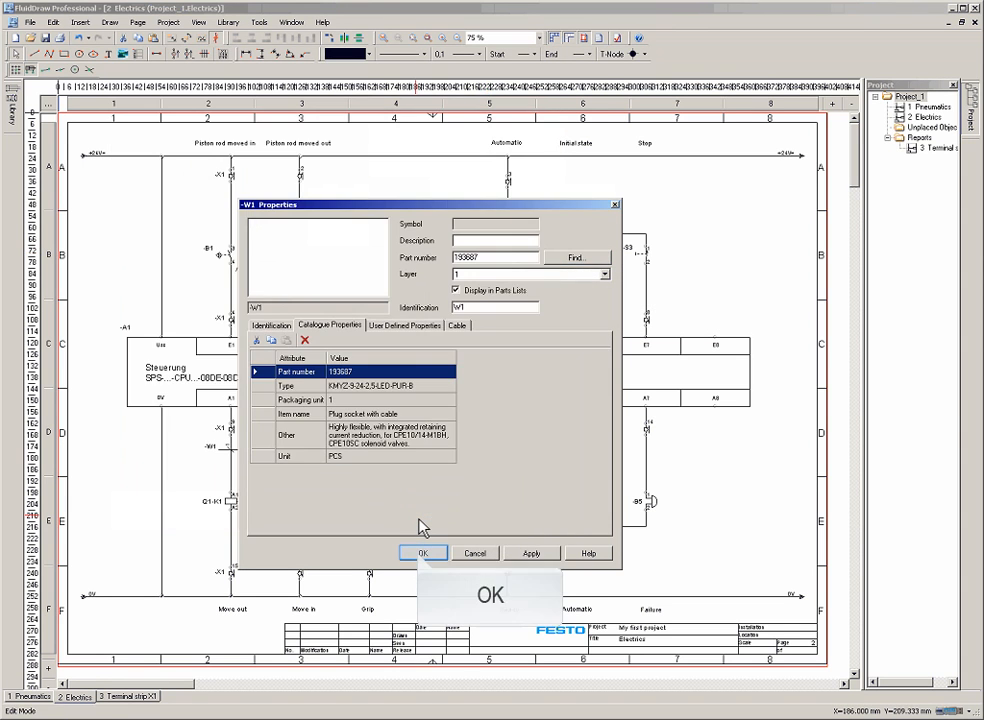
{"action": "key", "text": "Return"}
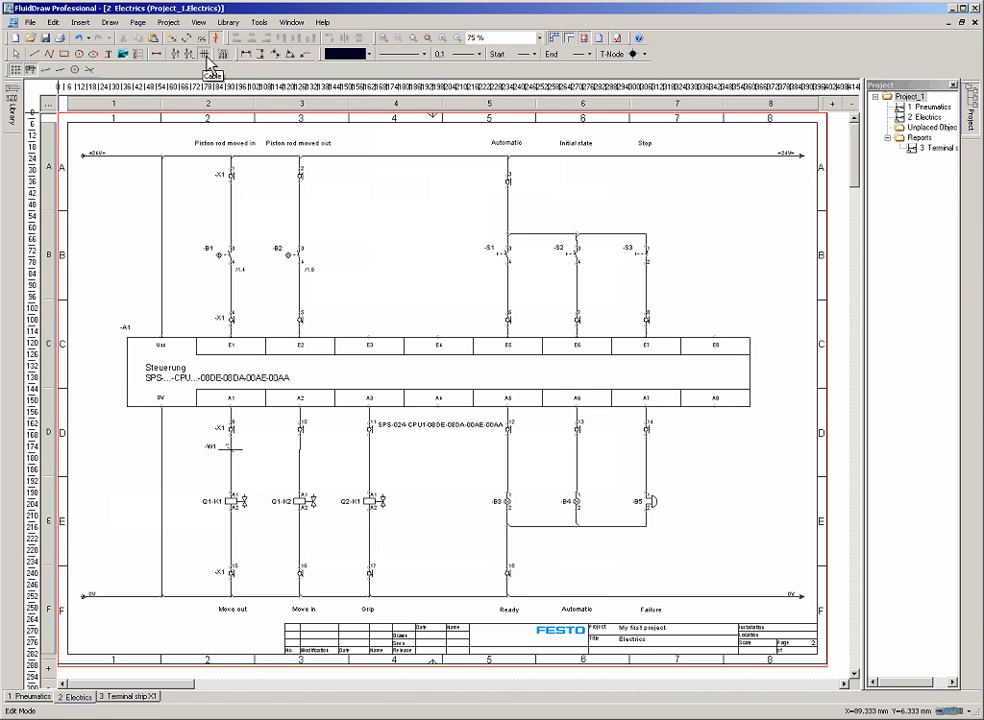
Step: Place a cable symbol between coil Q1-K1 and terminal 15, assigned to cable -W1 with wires renumbered from 2
{"action": "left_click", "coordinate": [206, 57]}
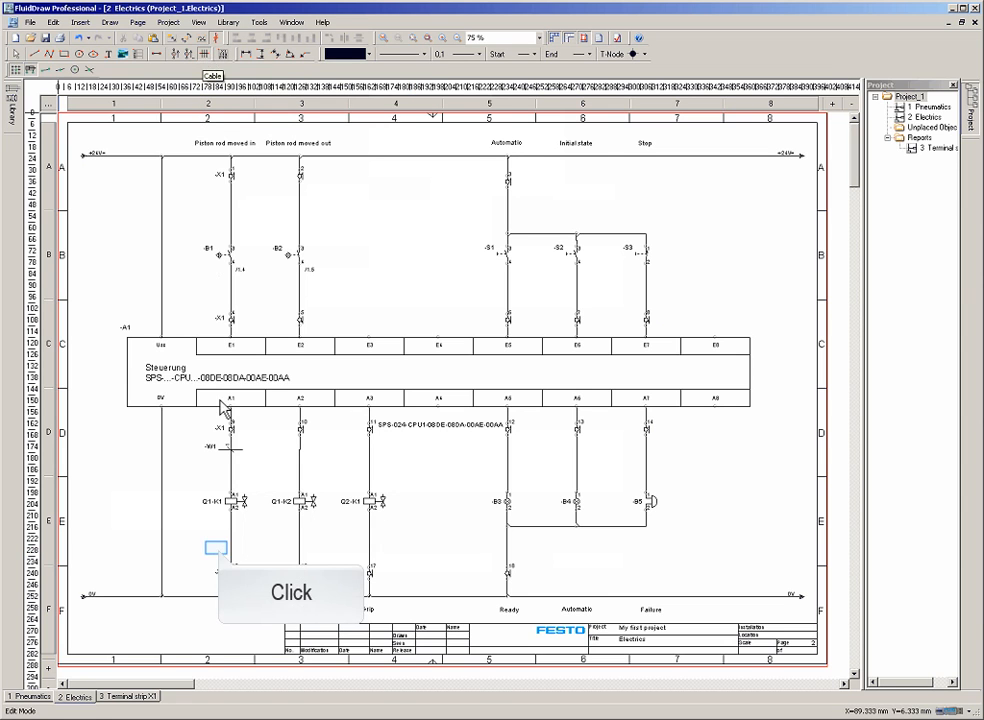
{"action": "left_click", "coordinate": [243, 558]}
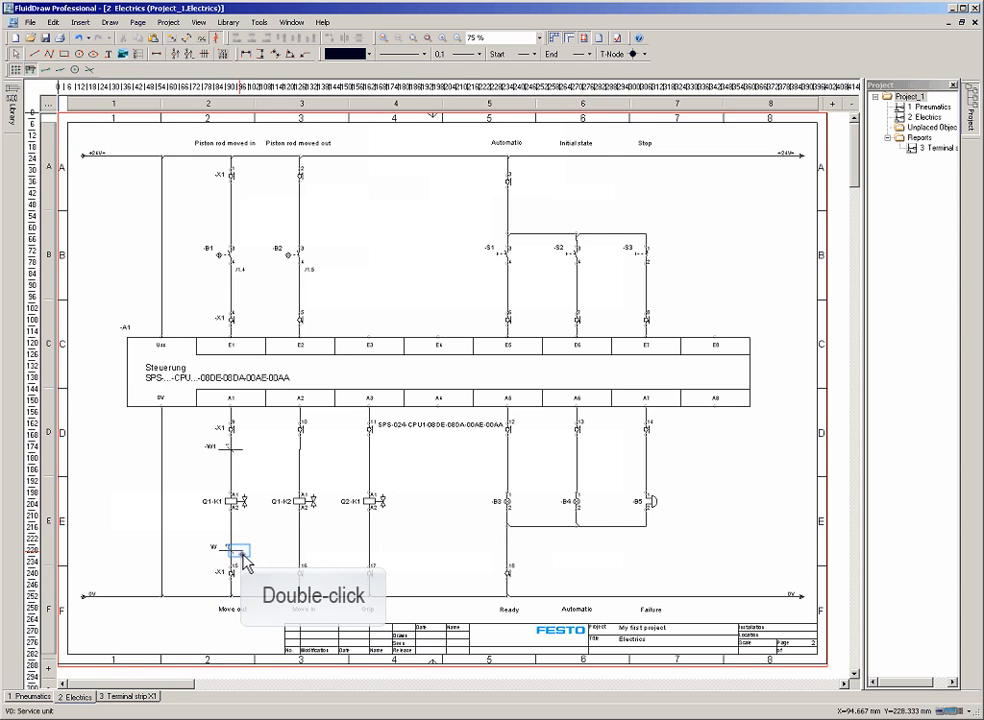
{"action": "double_click", "coordinate": [244, 555]}
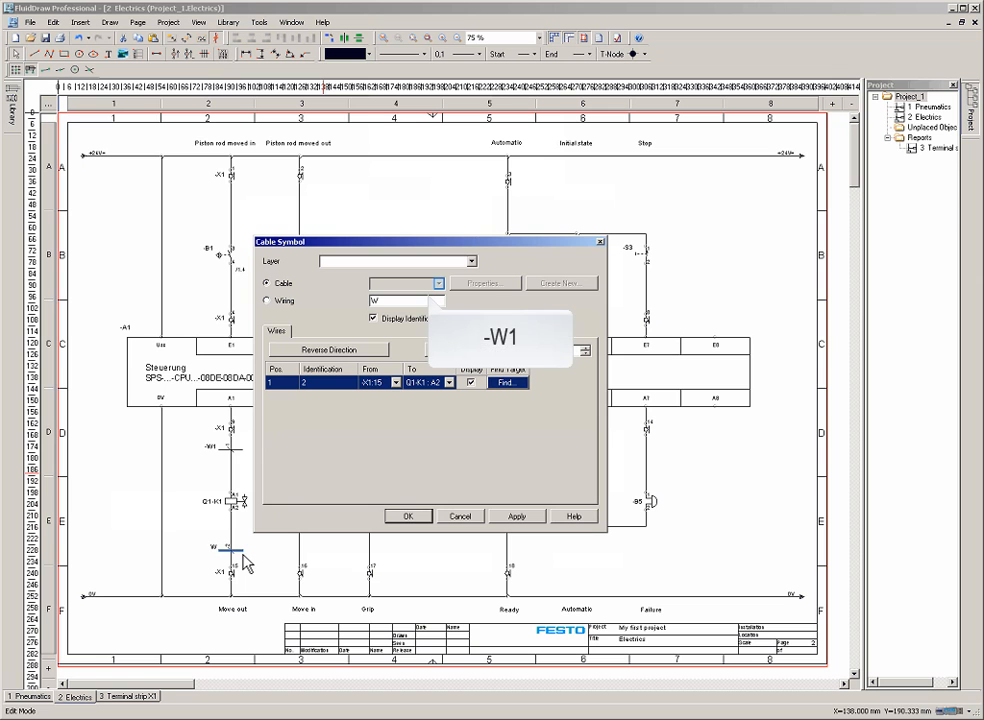
{"action": "left_click", "coordinate": [266, 285]}
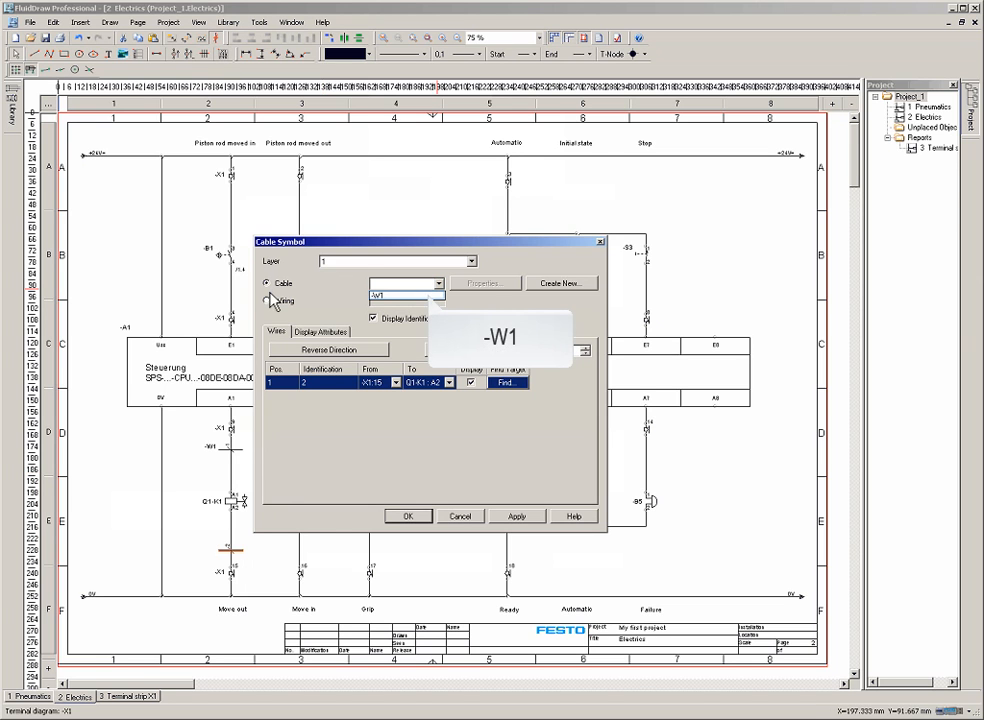
{"action": "left_click", "coordinate": [431, 298]}
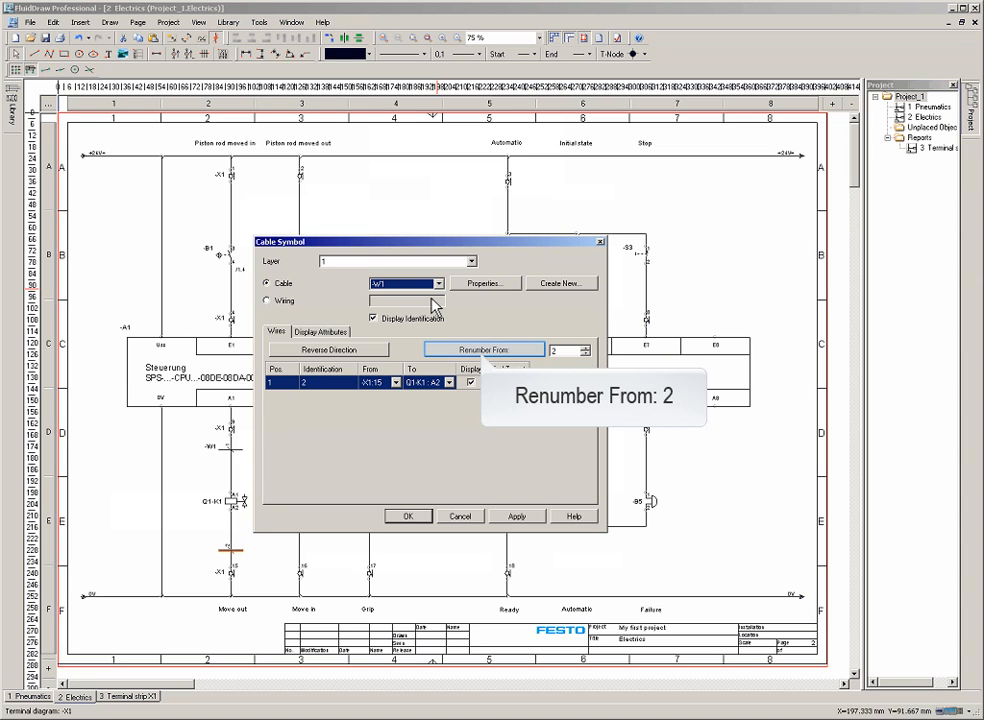
{"action": "left_click", "coordinate": [484, 355]}
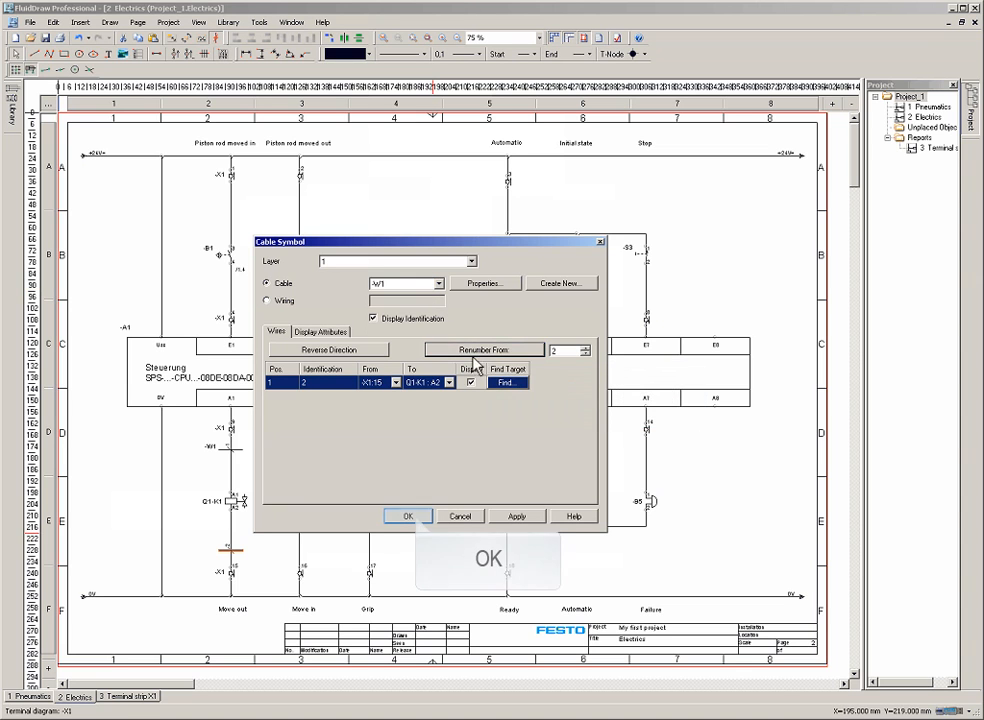
{"action": "left_click", "coordinate": [412, 516]}
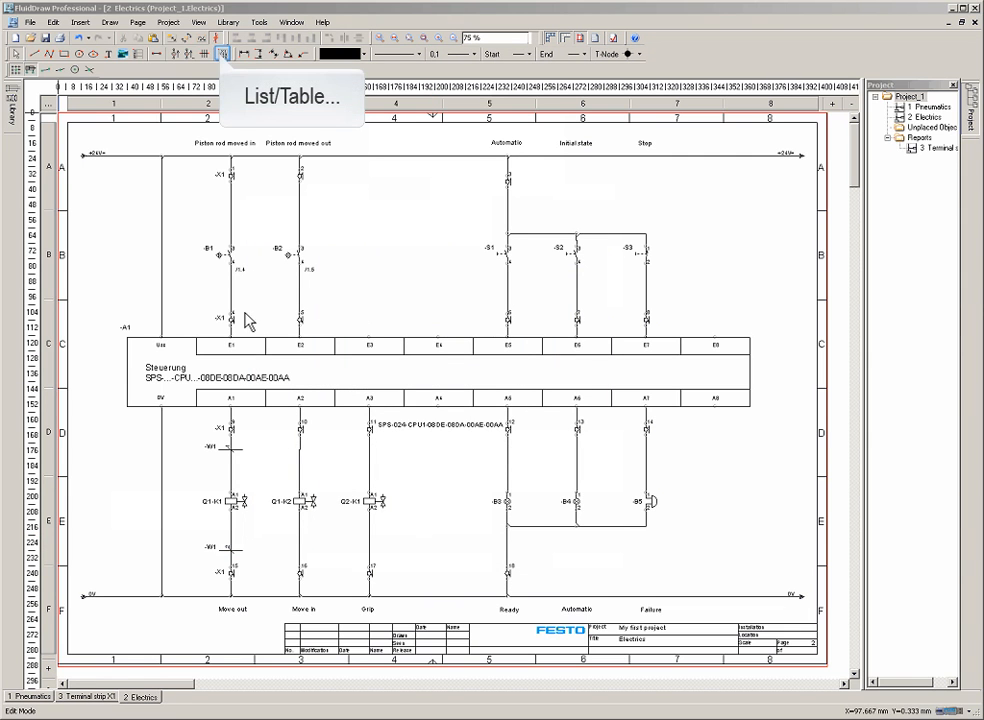
Step: Insert a cable map for cable -W1 directly below the lower-left corner of the Electrics drawing frame
{"action": "left_click", "coordinate": [223, 54]}
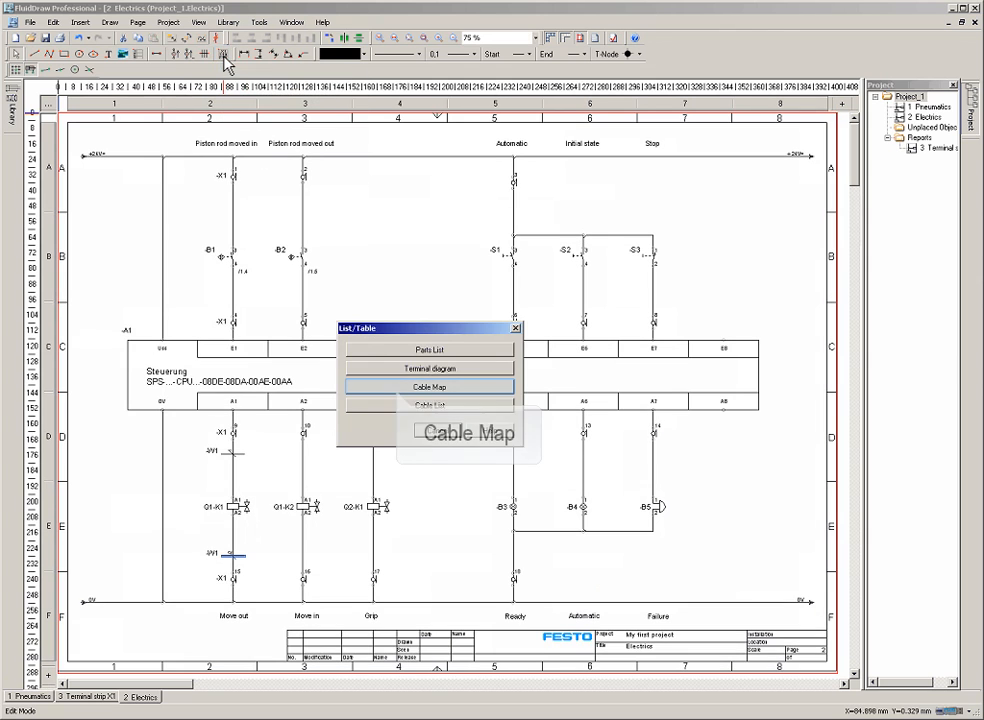
{"action": "left_click", "coordinate": [396, 387]}
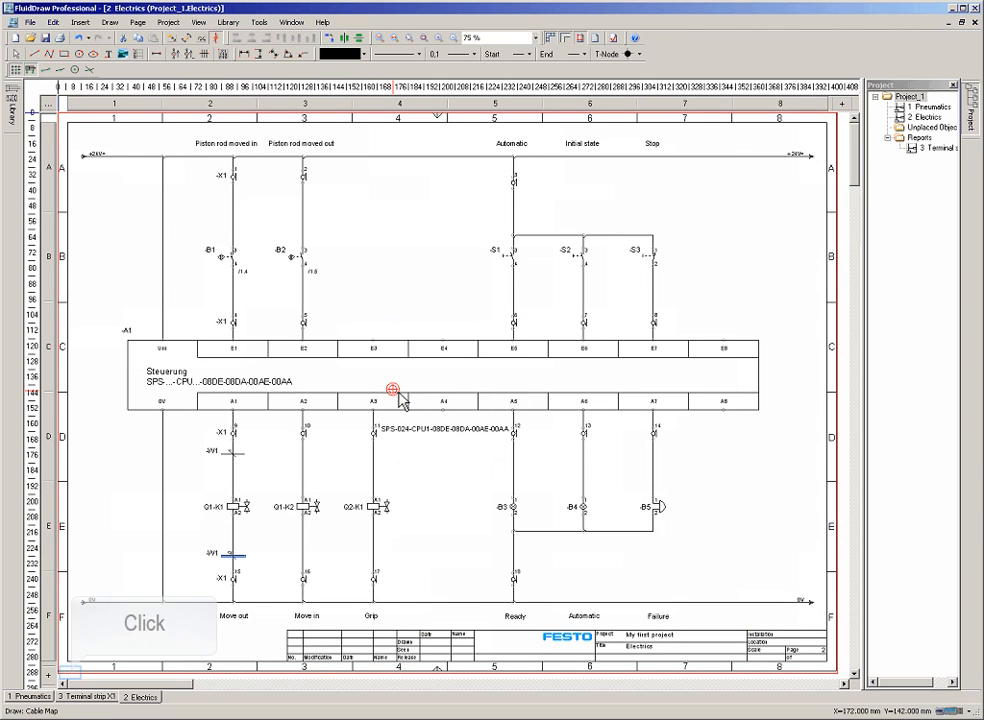
{"action": "left_click", "coordinate": [70, 673]}
{"action": "left_click", "coordinate": [428, 523]}
{"action": "left_click_drag", "start_coordinate": [861, 176], "coordinate": [864, 190]}
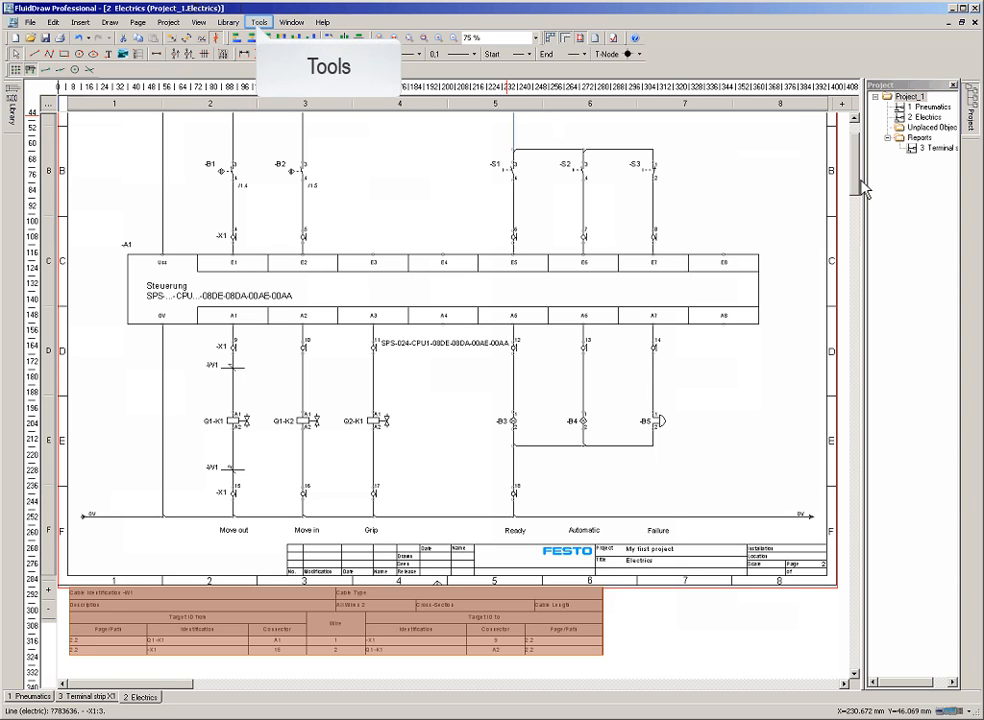
Step: Turn off the warning for objects outside the drawing area in the program options
{"action": "left_click", "coordinate": [259, 22]}
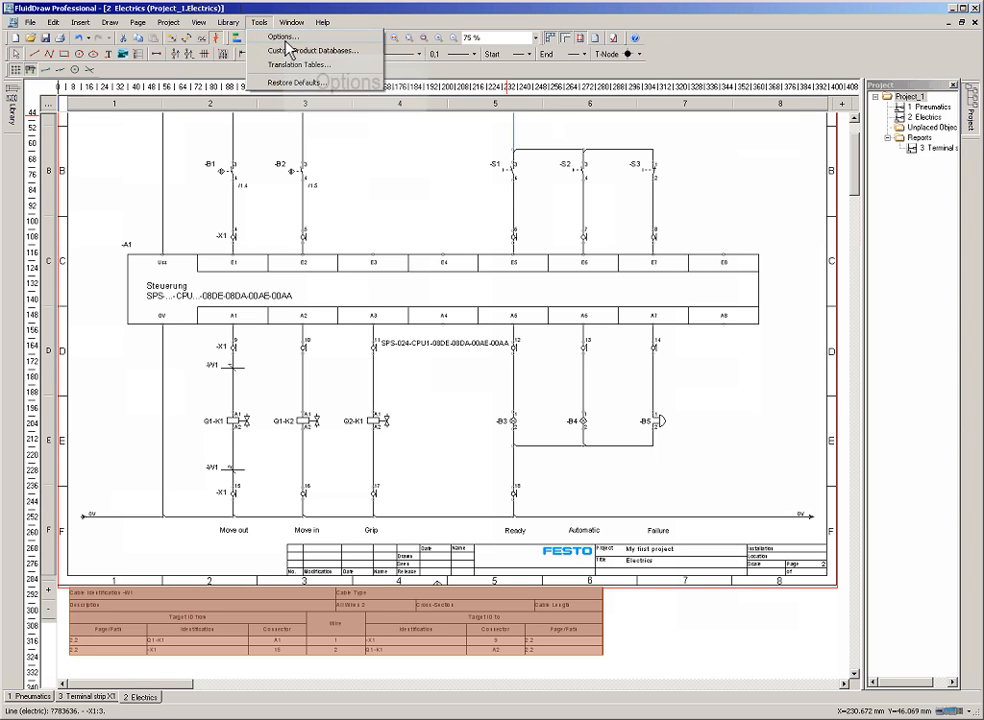
{"action": "left_click", "coordinate": [282, 37]}
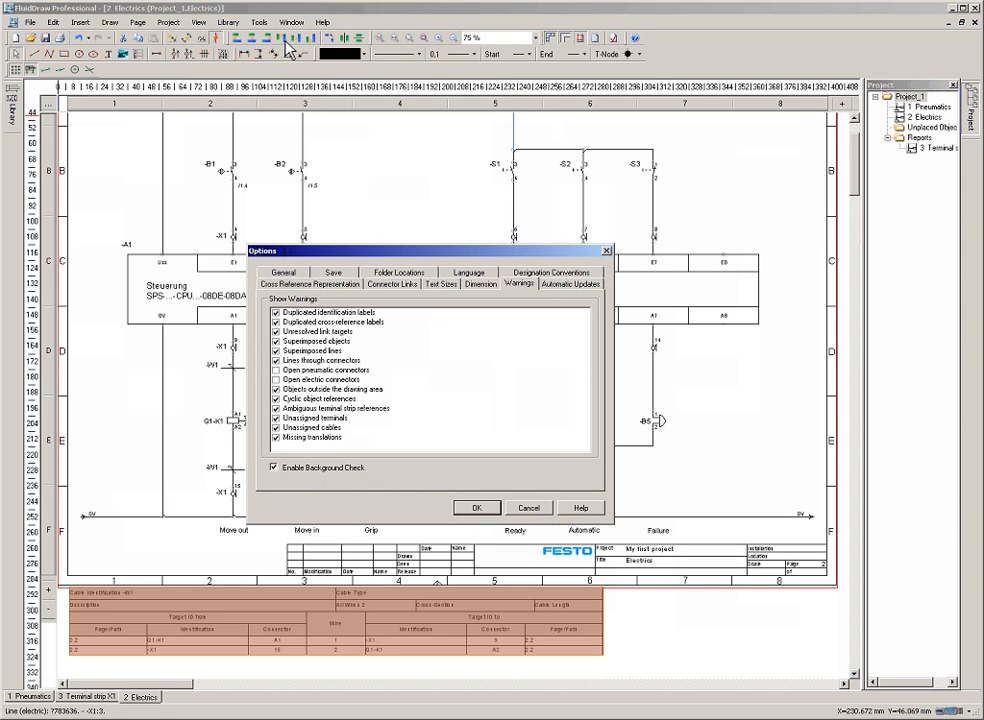
{"action": "left_click", "coordinate": [278, 390]}
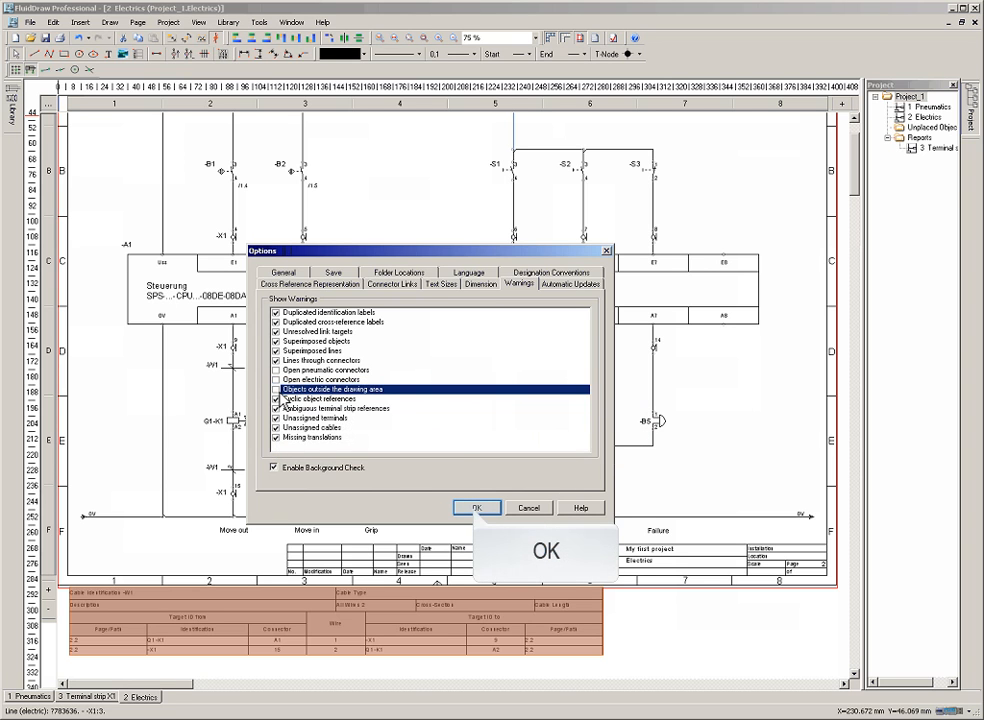
{"action": "left_click", "coordinate": [477, 508]}
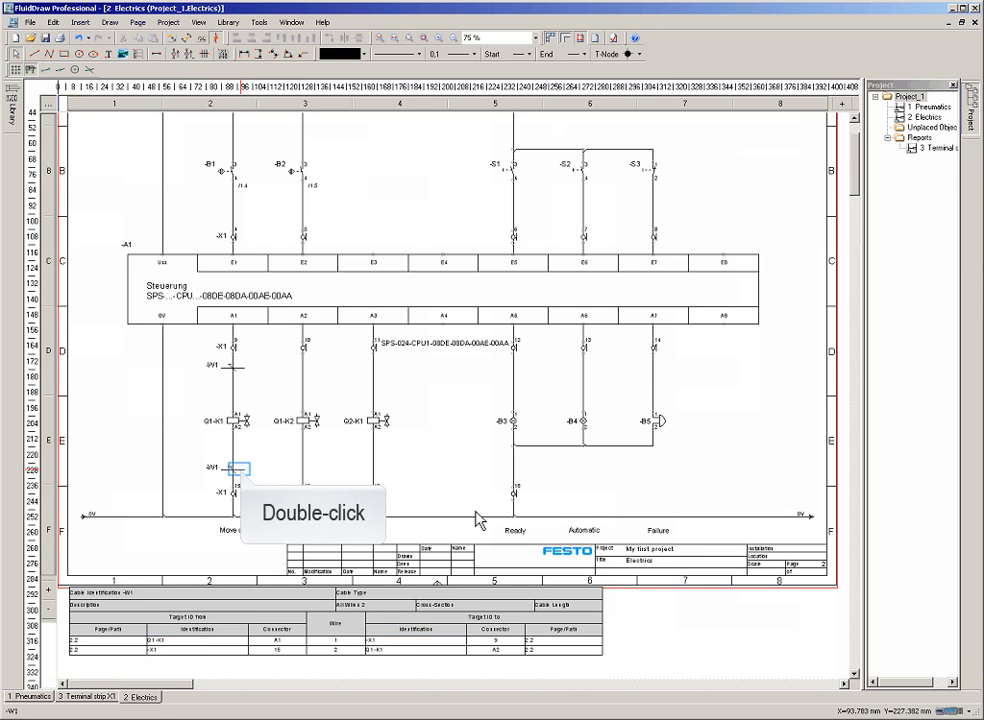
Step: Reverse the wire direction of the -W1 cable symbol above terminal 15
{"action": "double_click", "coordinate": [240, 470]}
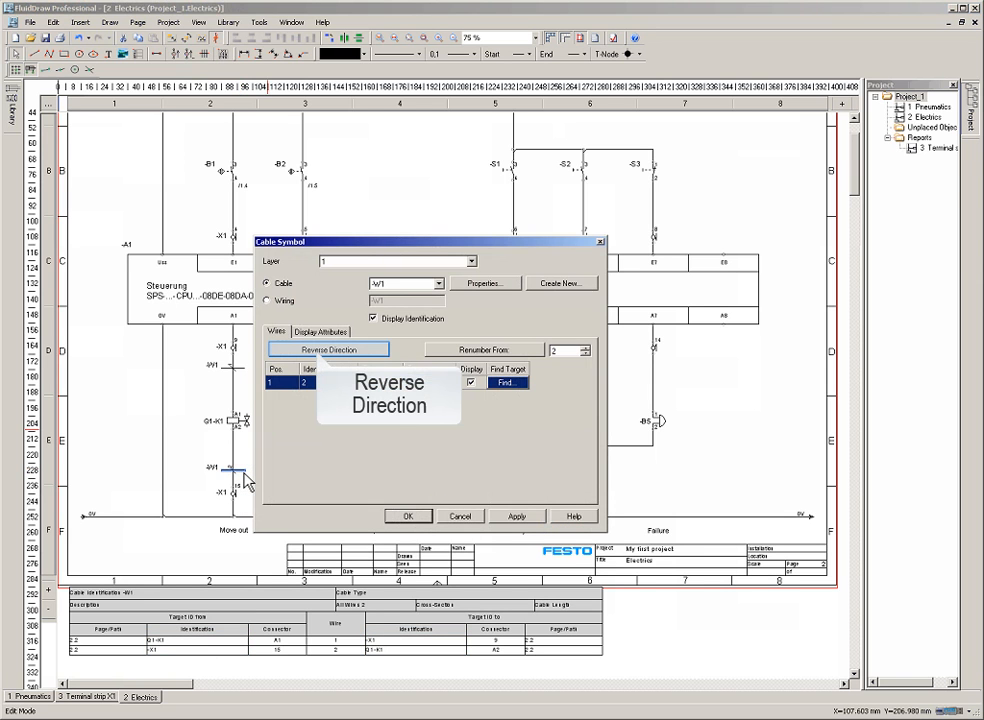
{"action": "left_click", "coordinate": [325, 350]}
{"action": "left_click", "coordinate": [408, 517]}
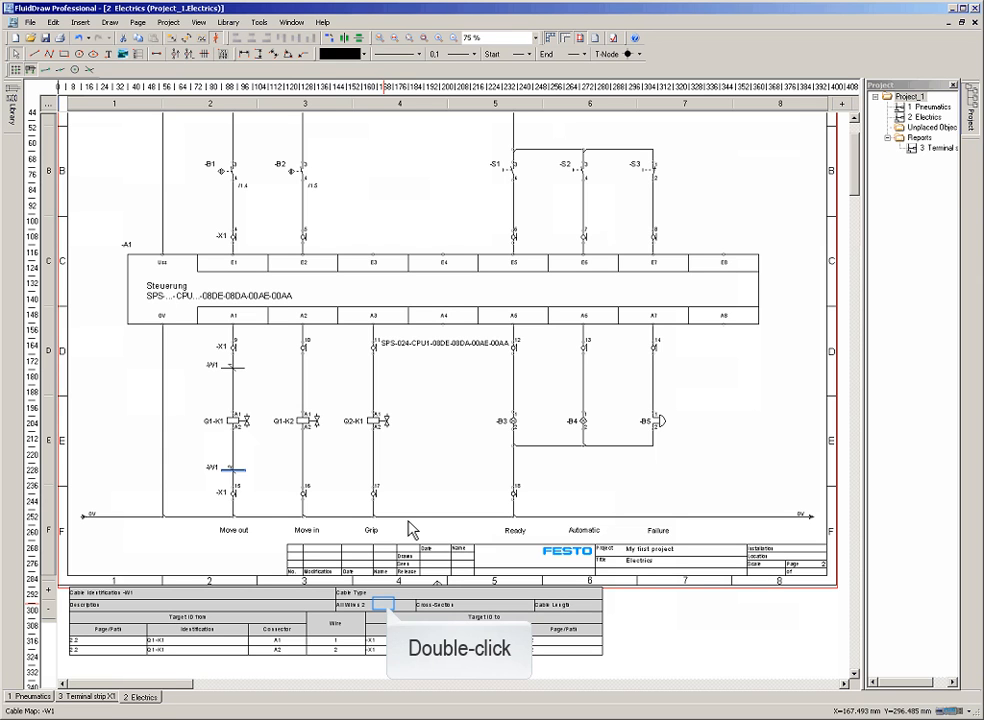
Step: Locate the targets of wires 1 and 2 in the circuit from the -W1 cable properties of the cable map
{"action": "double_click", "coordinate": [385, 606]}
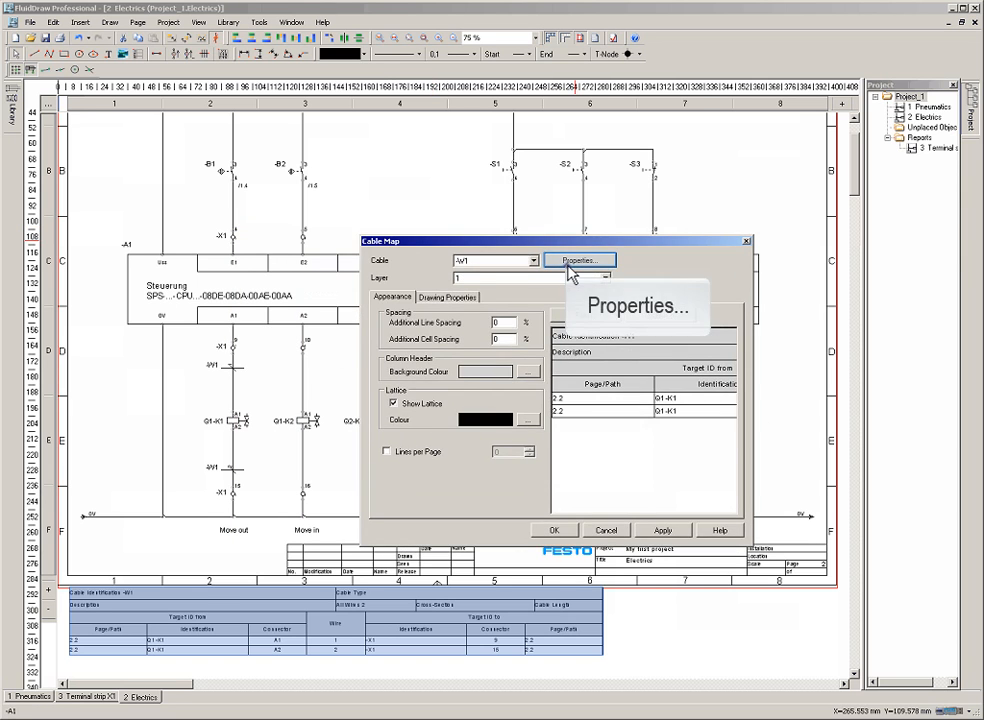
{"action": "left_click", "coordinate": [567, 262]}
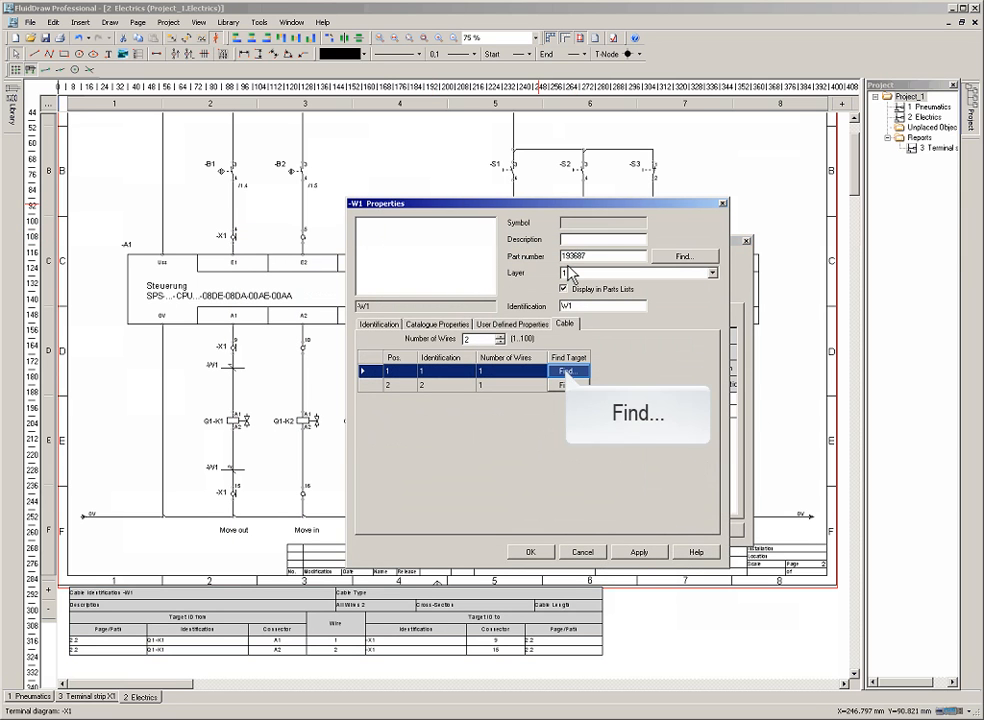
{"action": "left_click", "coordinate": [569, 373]}
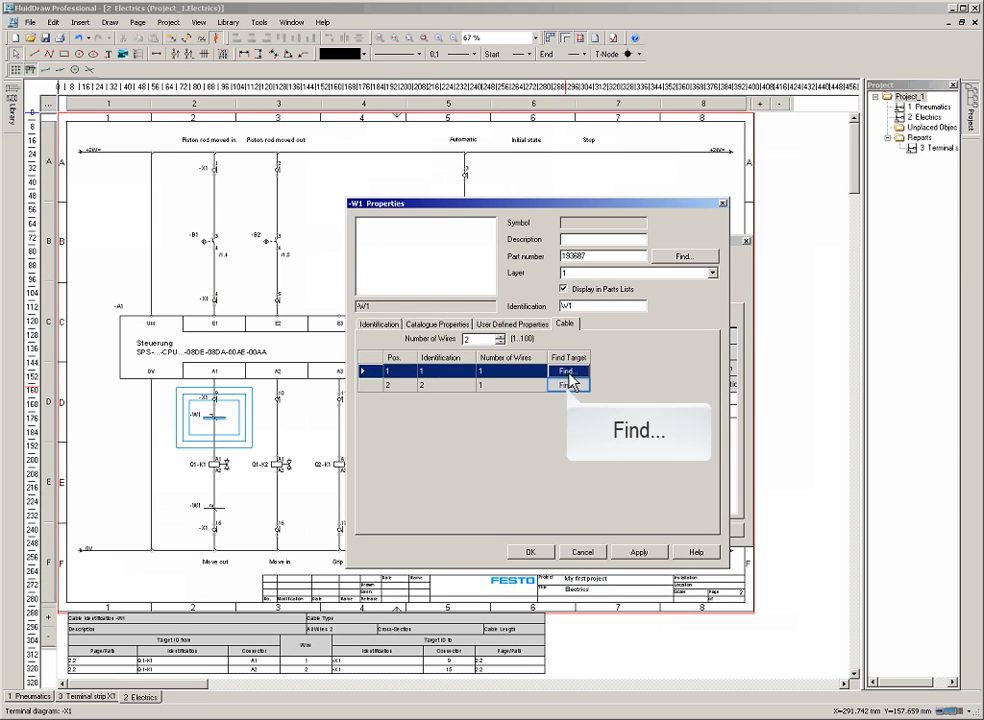
{"action": "left_click", "coordinate": [568, 385]}
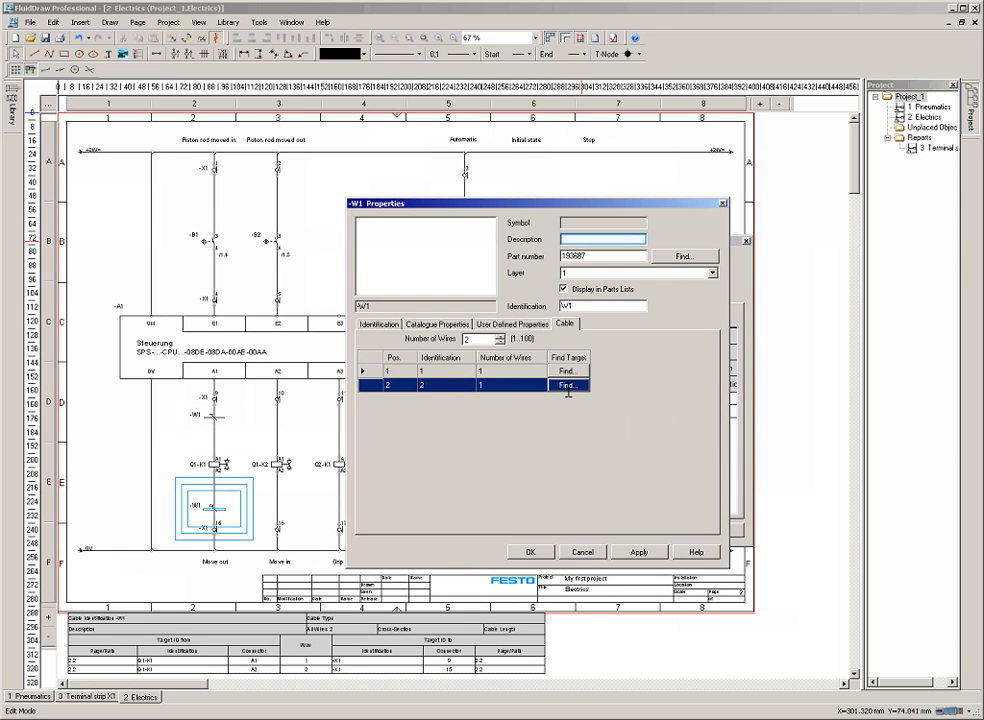
Step: Set the description of cable -W1 to "Cable magnetic coil"
{"action": "left_click", "coordinate": [603, 239]}
{"action": "type", "text": "Cable magnetic coil"}
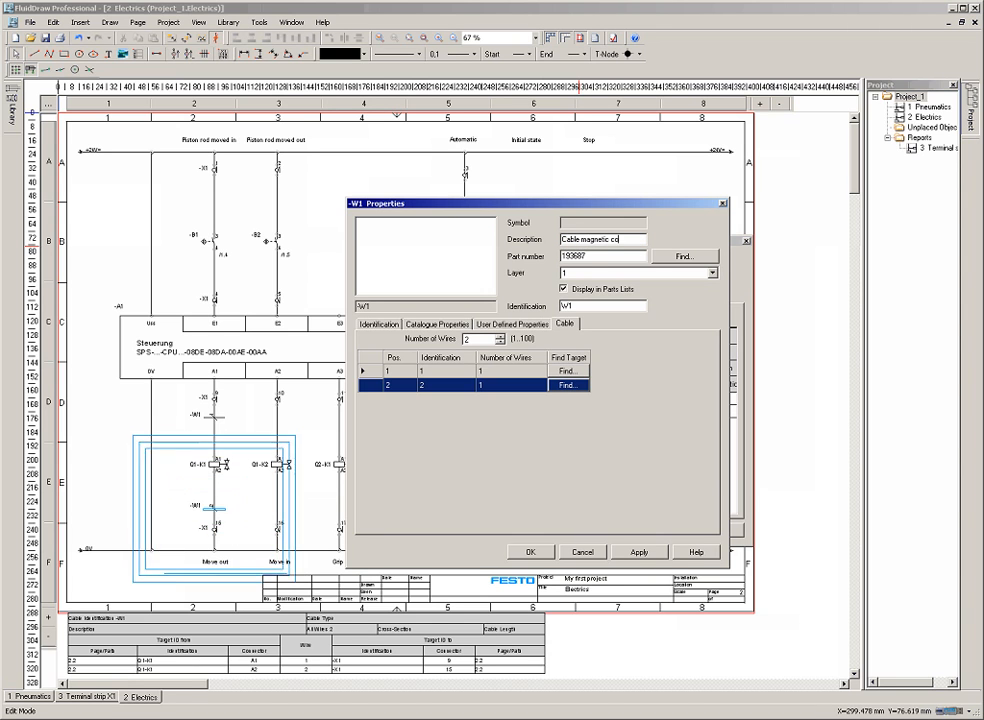
{"action": "left_click", "coordinate": [532, 552]}
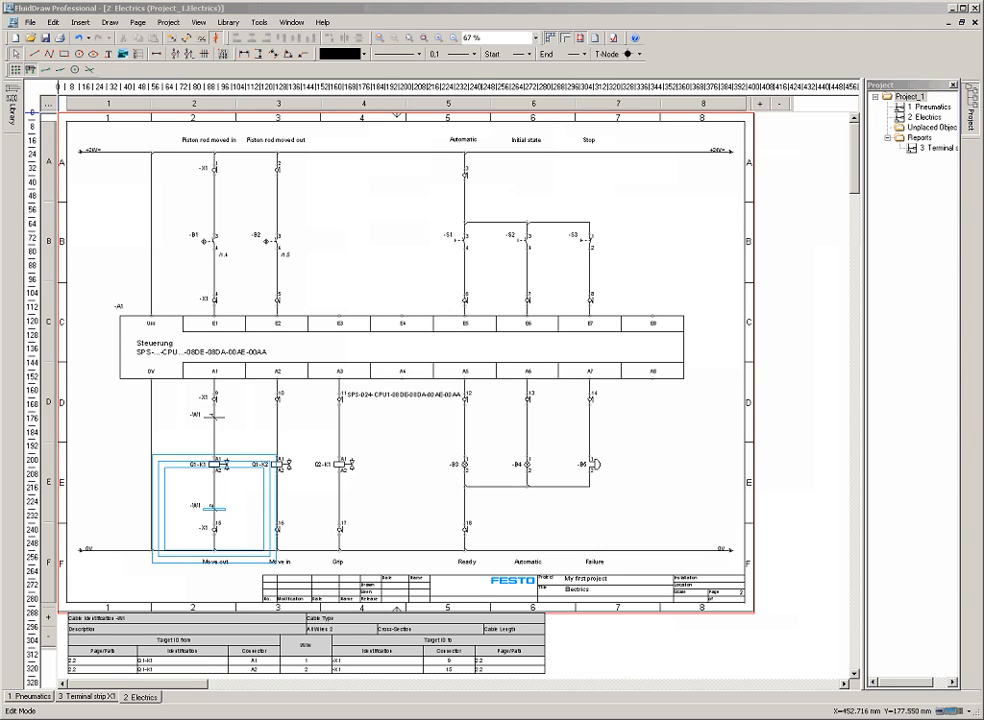
Step: Delete the -W1 cable map below the drawing frame and fit the Electrics page to the window
{"action": "left_click", "coordinate": [295, 643]}
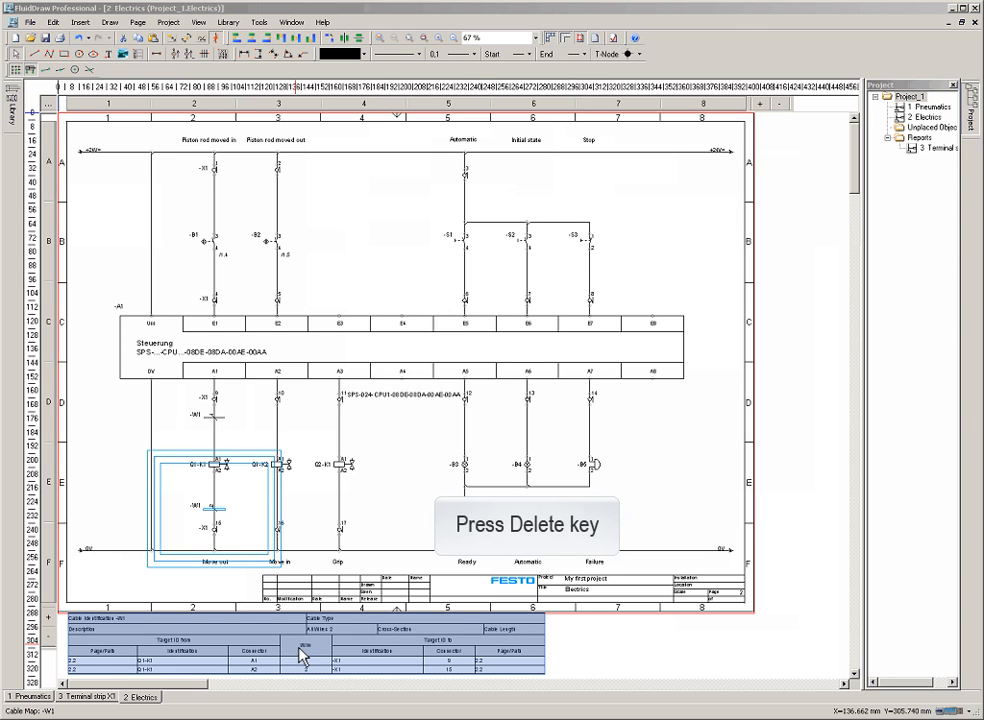
{"action": "key", "text": "Delete"}
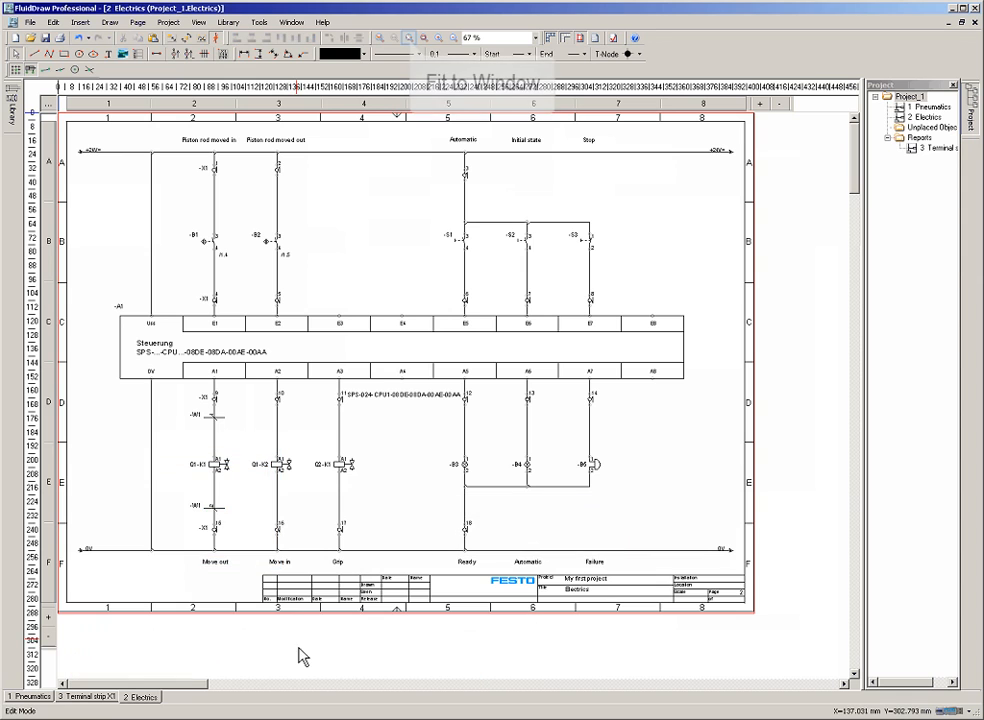
{"action": "left_click", "coordinate": [409, 38]}
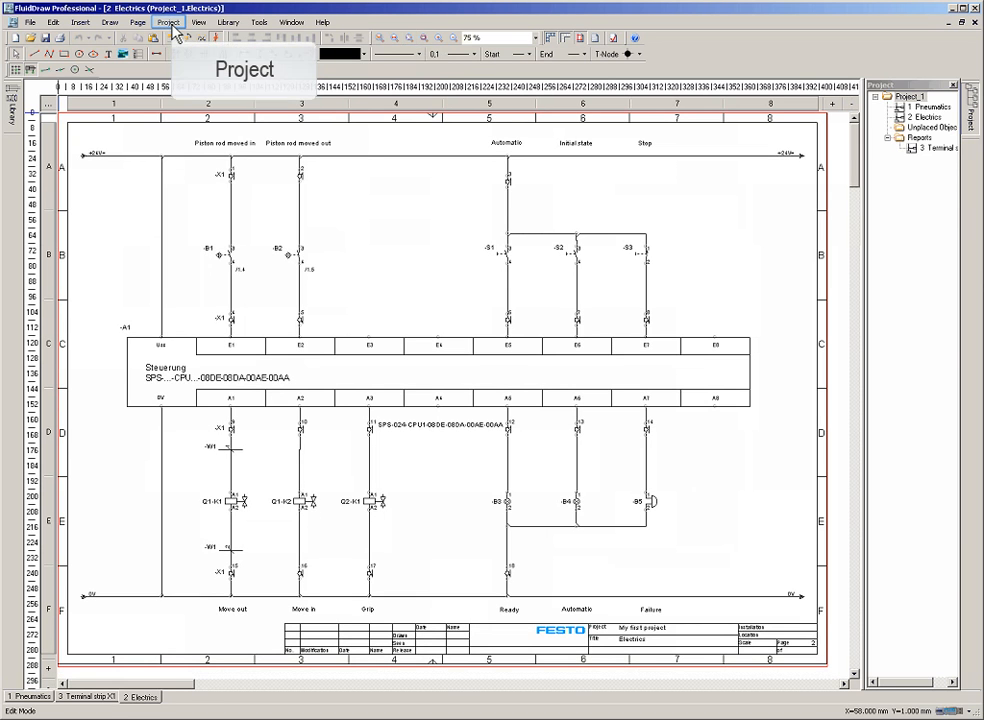
Step: Create a new cable -W2 with 2 wires in the project's cable management, assigned to page 2 Electrics
{"action": "left_click", "coordinate": [172, 24]}
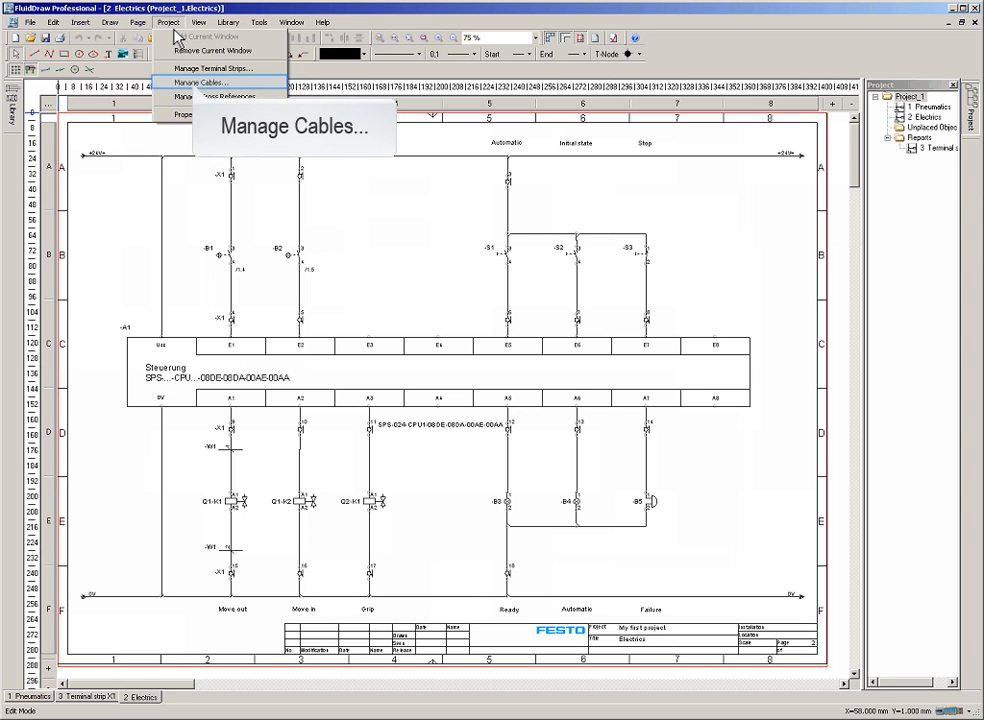
{"action": "left_click", "coordinate": [198, 84]}
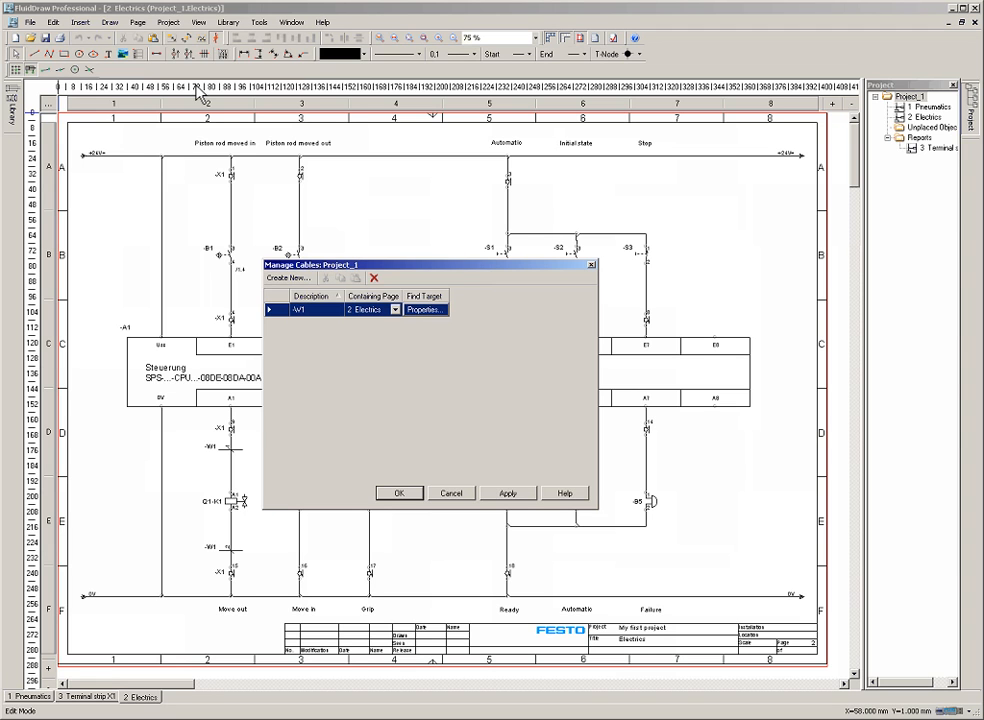
{"action": "left_click", "coordinate": [289, 279]}
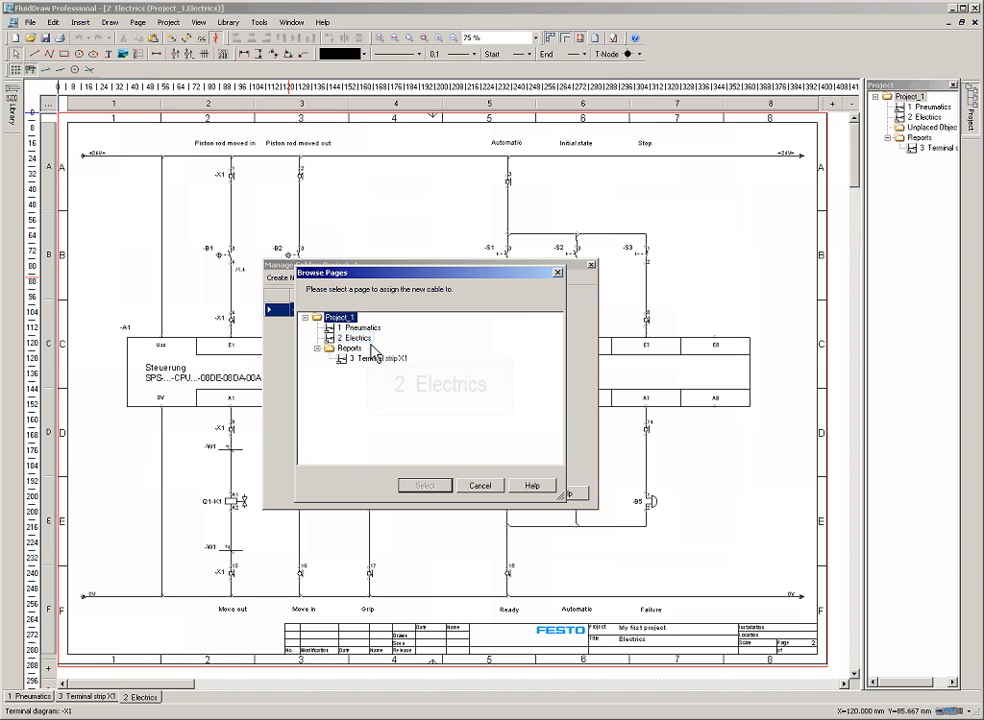
{"action": "left_click", "coordinate": [366, 340]}
{"action": "left_click", "coordinate": [436, 490]}
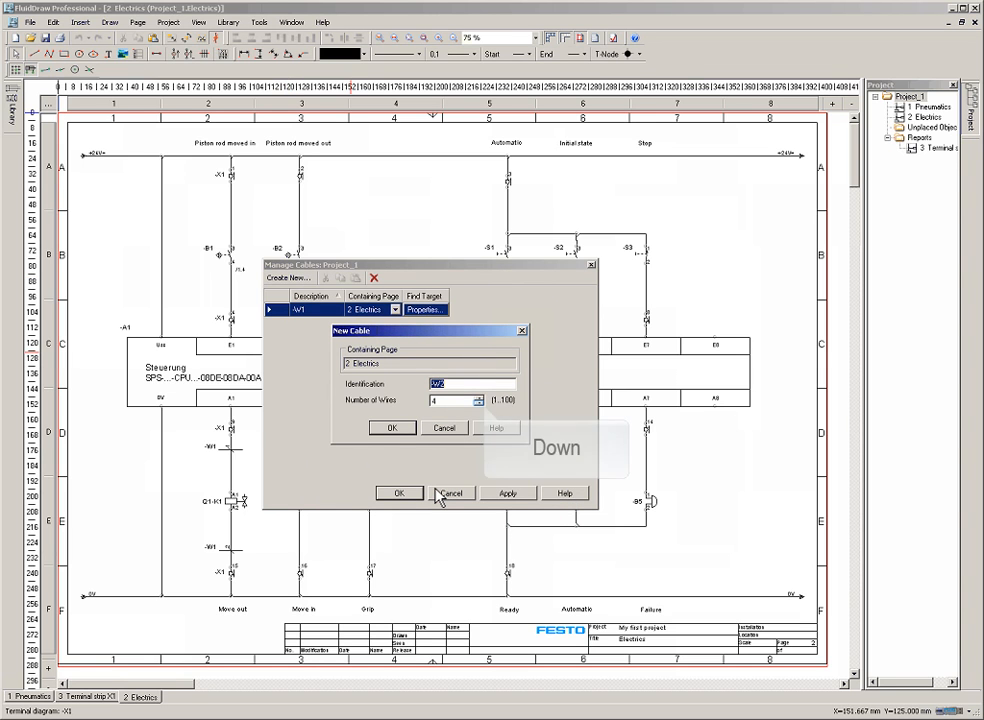
{"action": "left_click", "coordinate": [478, 403]}
{"action": "left_click", "coordinate": [478, 403]}
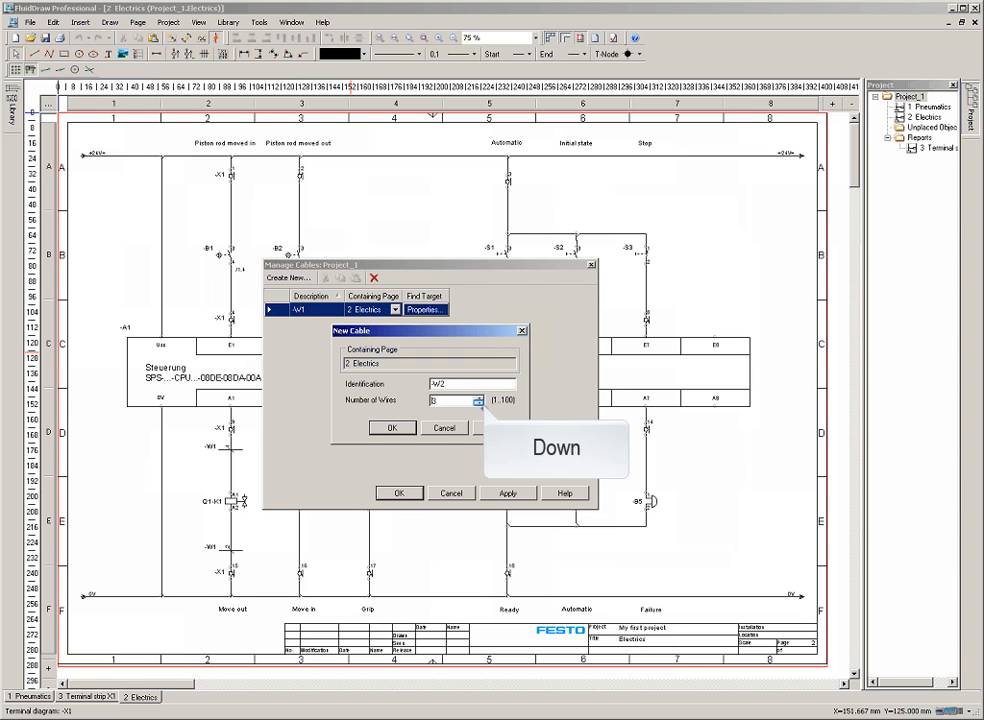
{"action": "left_click", "coordinate": [392, 427]}
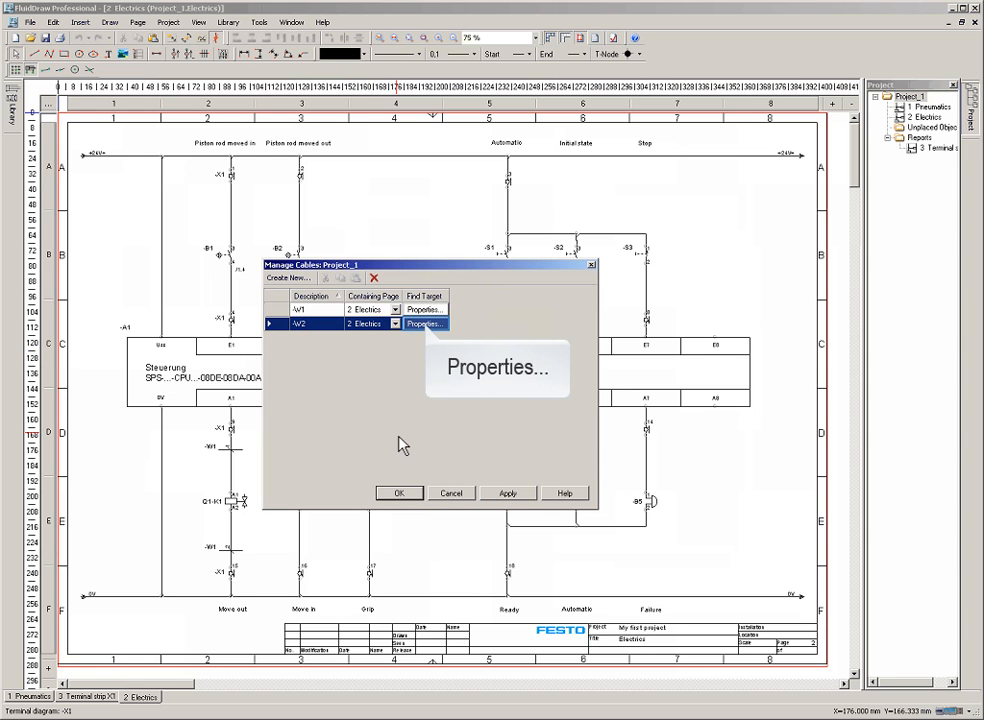
Step: Assign catalogue part 193687 to cable -W2 and describe it as "cable magnetic coil move in"
{"action": "left_click", "coordinate": [424, 324]}
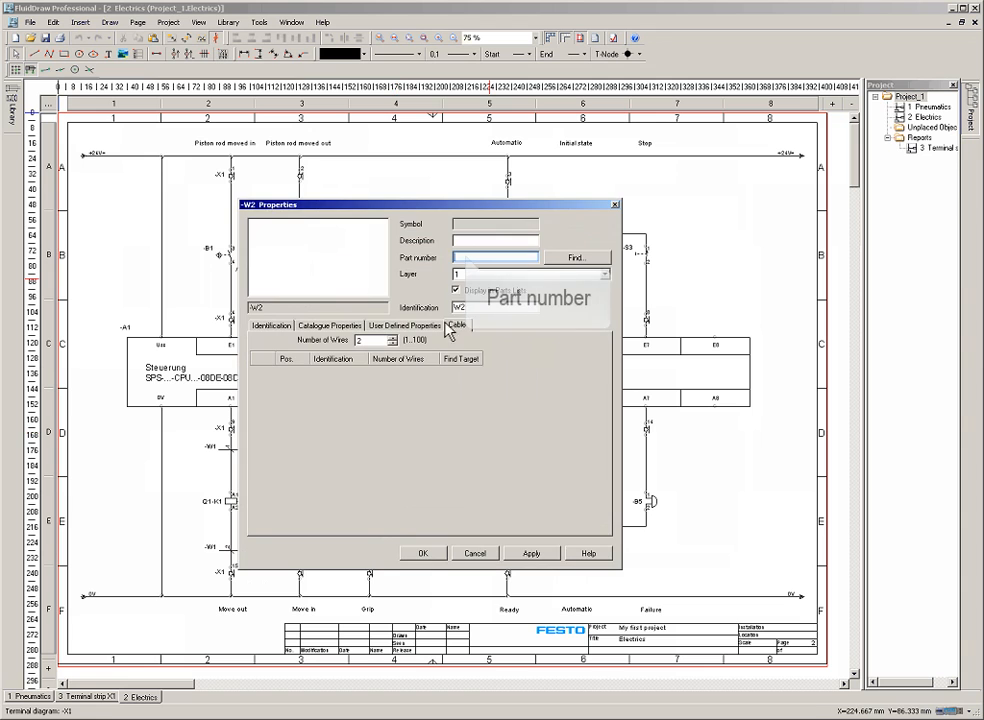
{"action": "type", "text": "193687"}
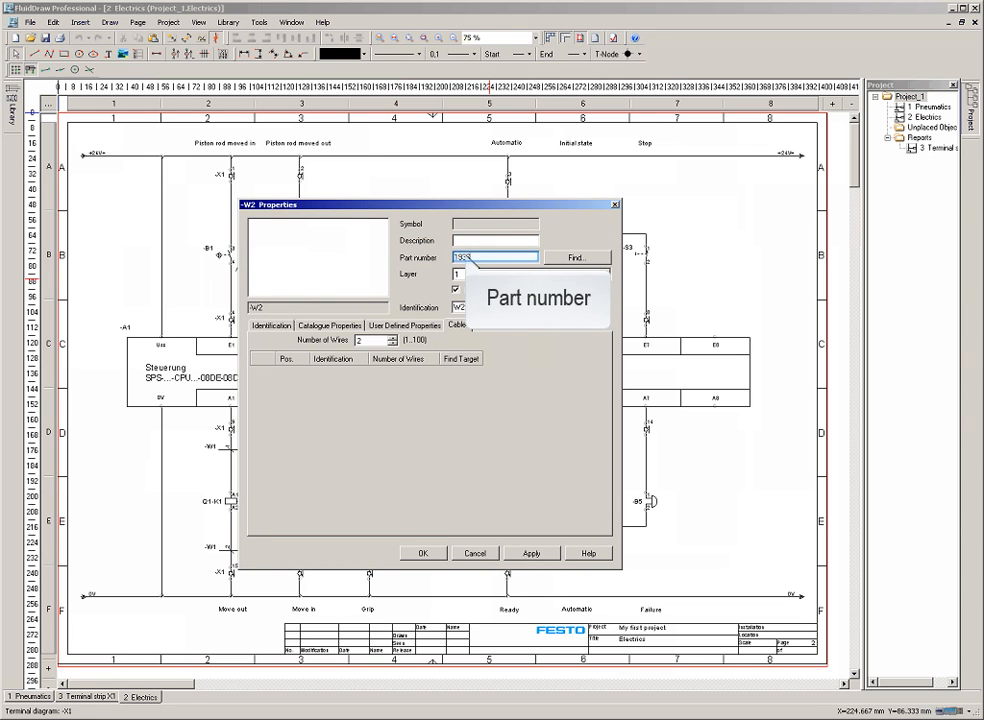
{"action": "left_click", "coordinate": [587, 263]}
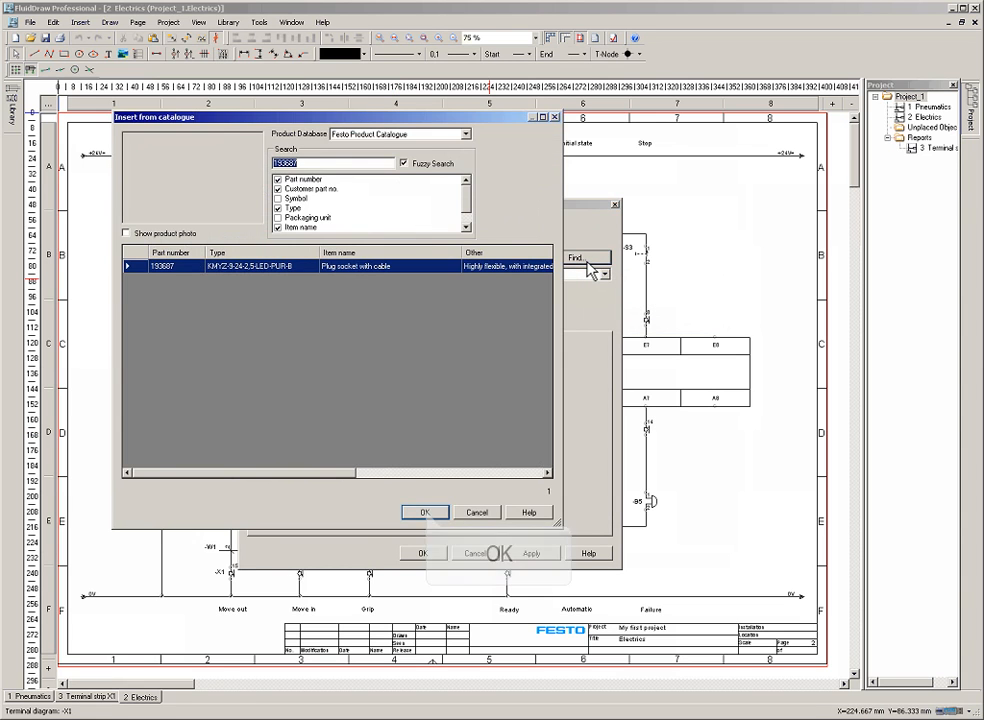
{"action": "left_click", "coordinate": [424, 512]}
{"action": "left_click", "coordinate": [478, 240]}
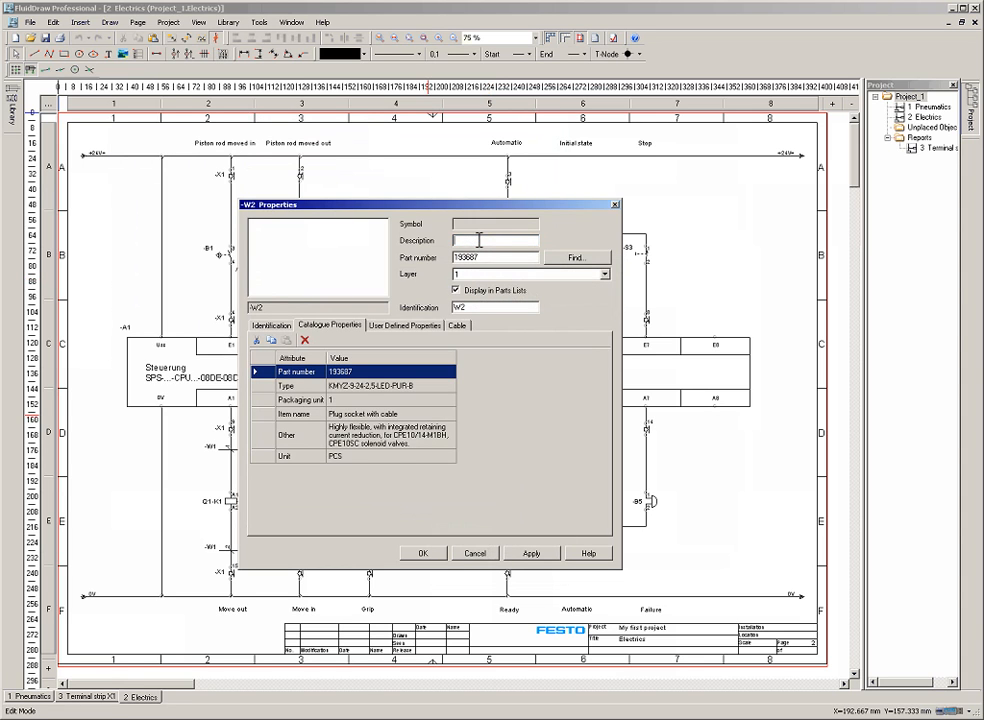
{"action": "type", "text": "cable magnetic coil move in"}
{"action": "left_click", "coordinate": [424, 554]}
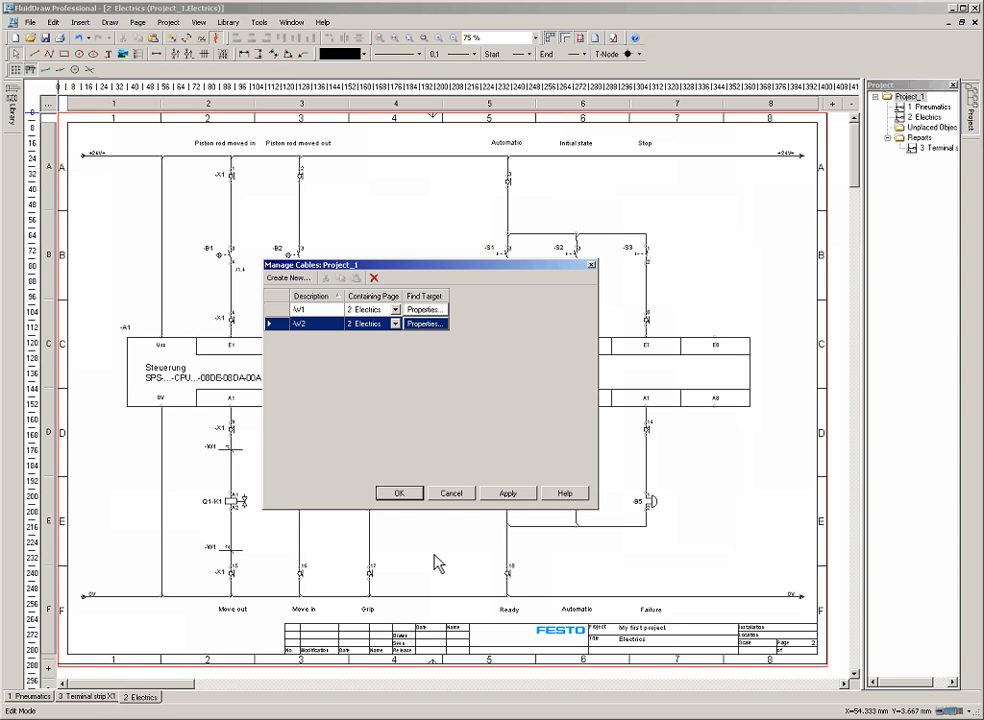
Step: Create another cable -W3 with 2 wires, assigned to page 2 Electrics
{"action": "left_click", "coordinate": [289, 278]}
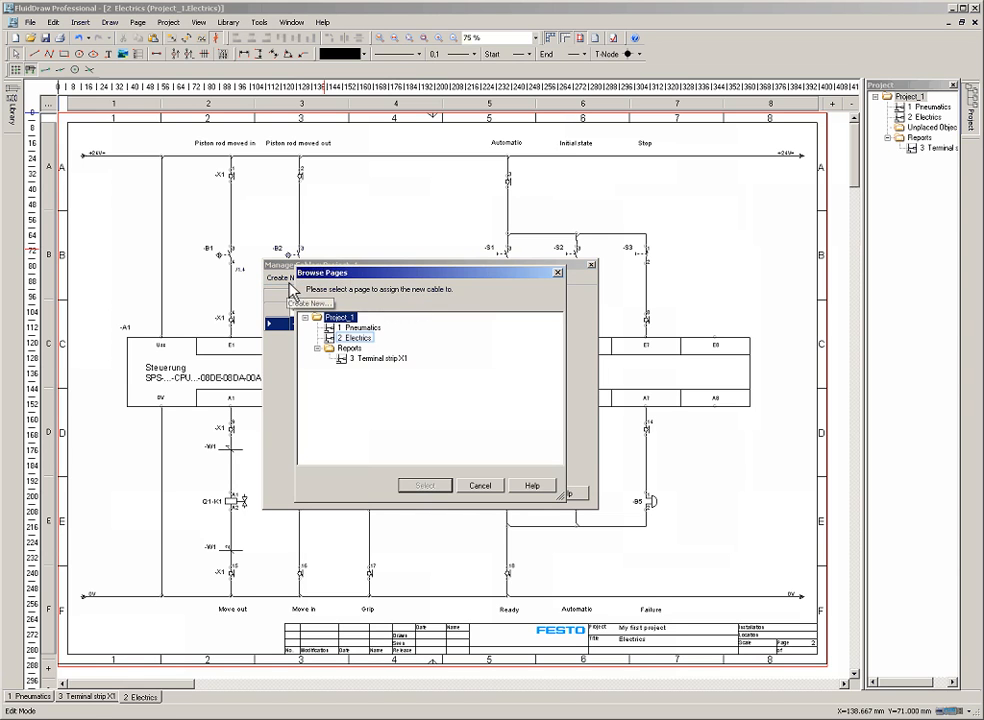
{"action": "left_click", "coordinate": [357, 339]}
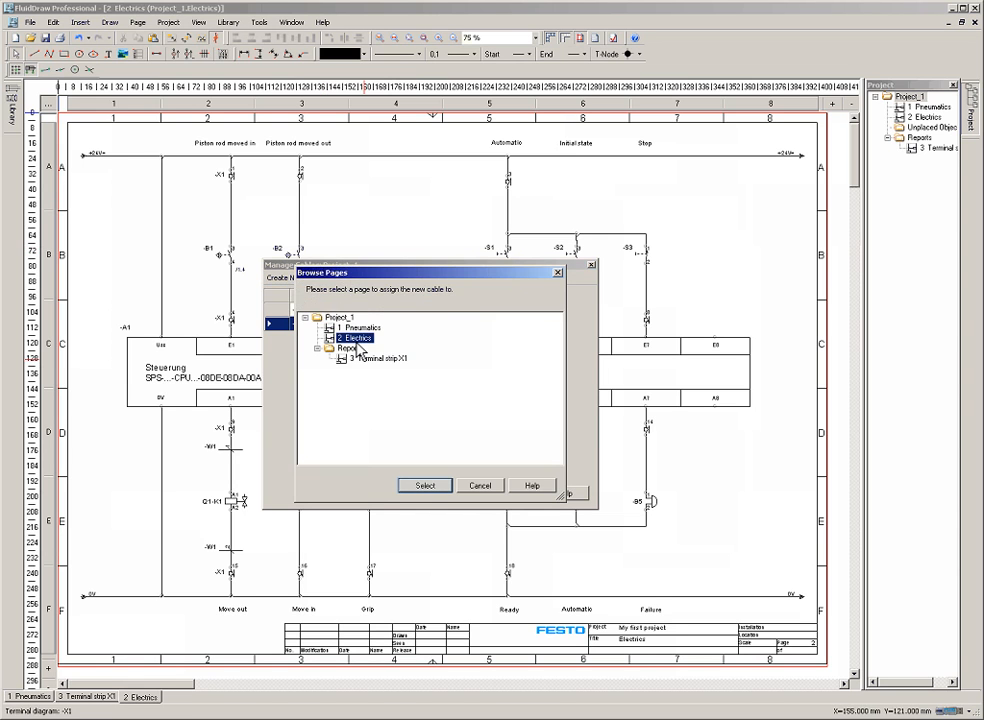
{"action": "left_click", "coordinate": [423, 487]}
{"action": "left_click", "coordinate": [479, 403]}
{"action": "left_click", "coordinate": [479, 403]}
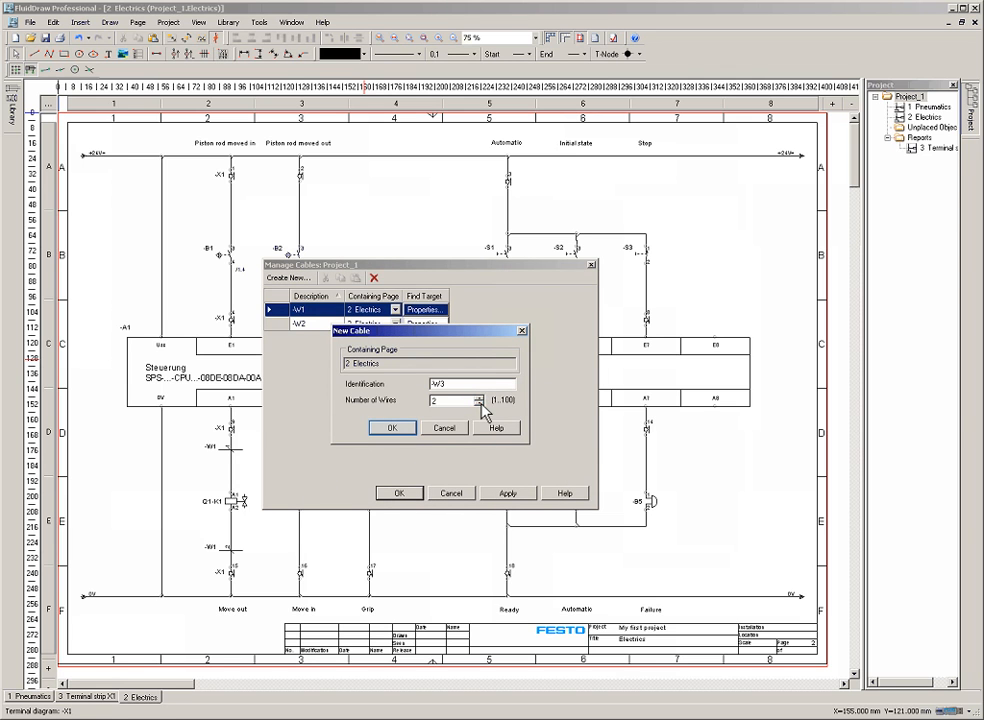
{"action": "left_click", "coordinate": [394, 428]}
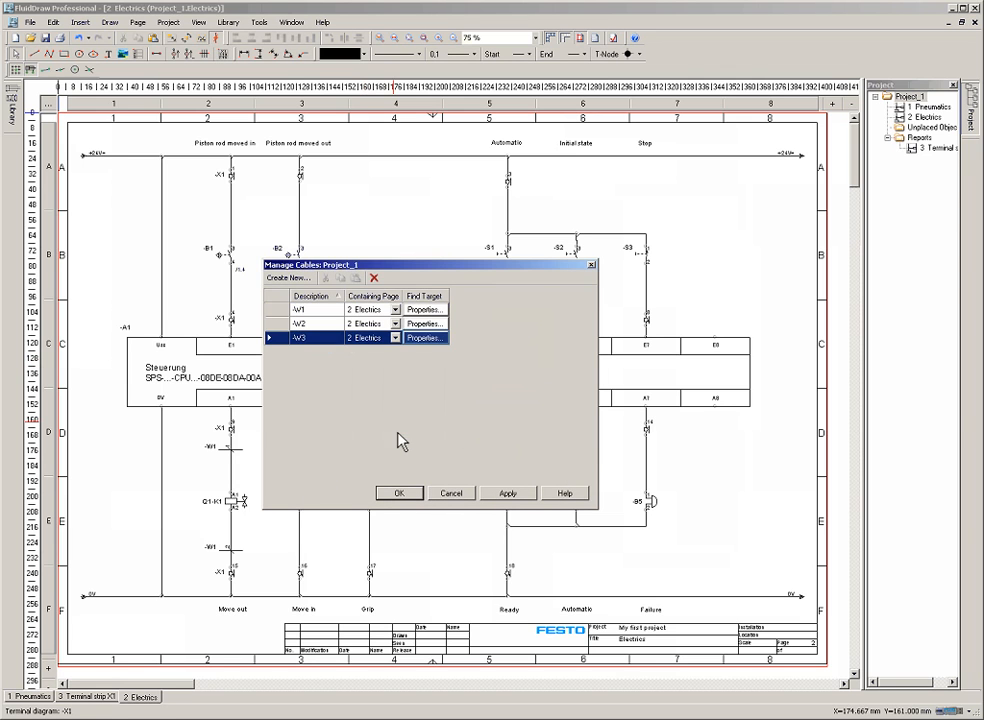
Step: Assign catalogue part 193687 and the description "Magnetic coil move in" to cable -W3, and apply the cable list
{"action": "left_click", "coordinate": [424, 338]}
{"action": "left_click", "coordinate": [462, 257]}
{"action": "type", "text": "193687"}
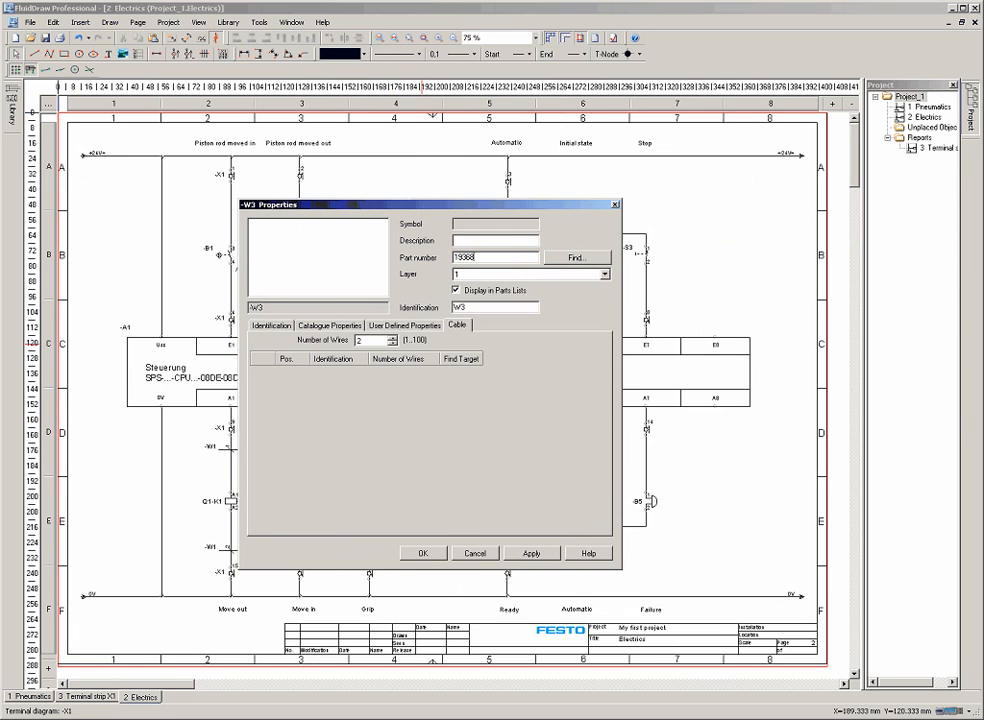
{"action": "left_click", "coordinate": [578, 260]}
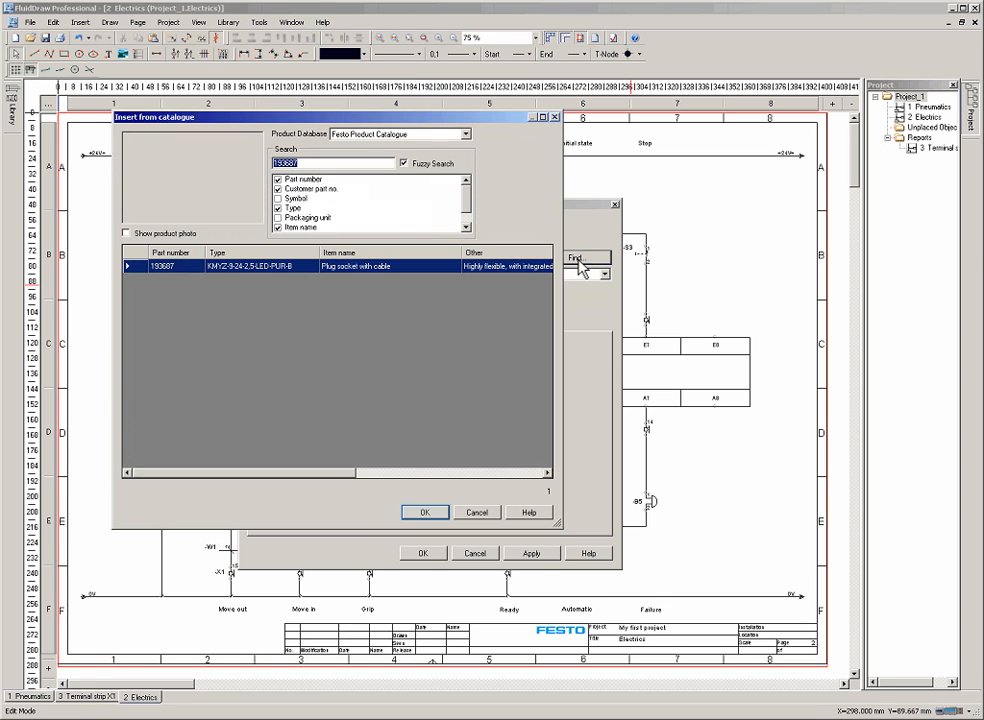
{"action": "left_click", "coordinate": [424, 513]}
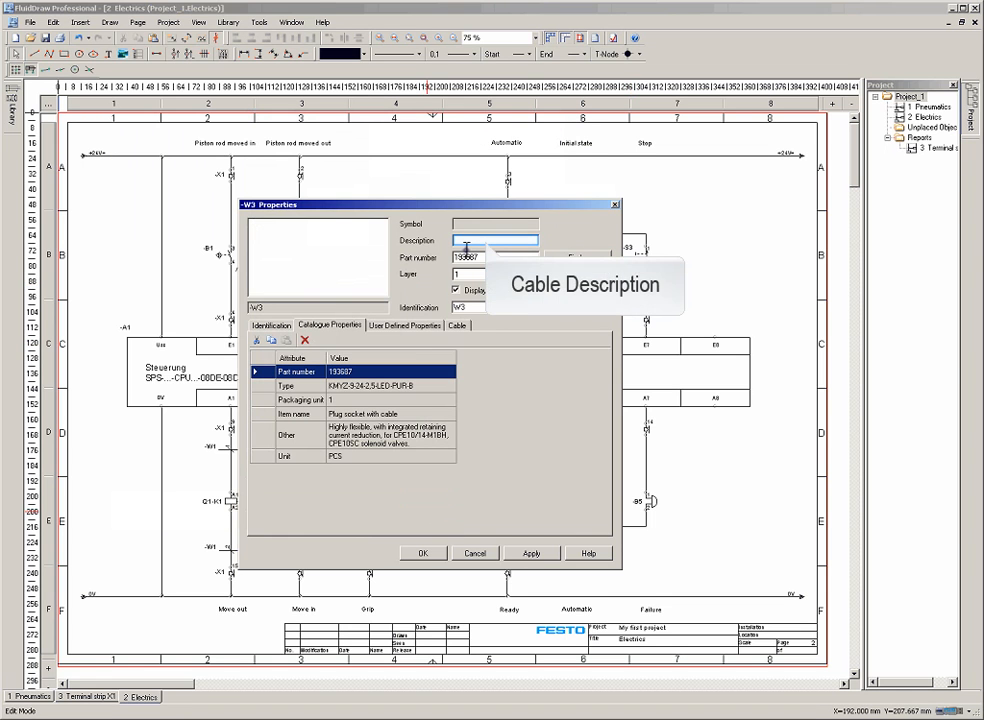
{"action": "type", "text": "Magnetic coil move in"}
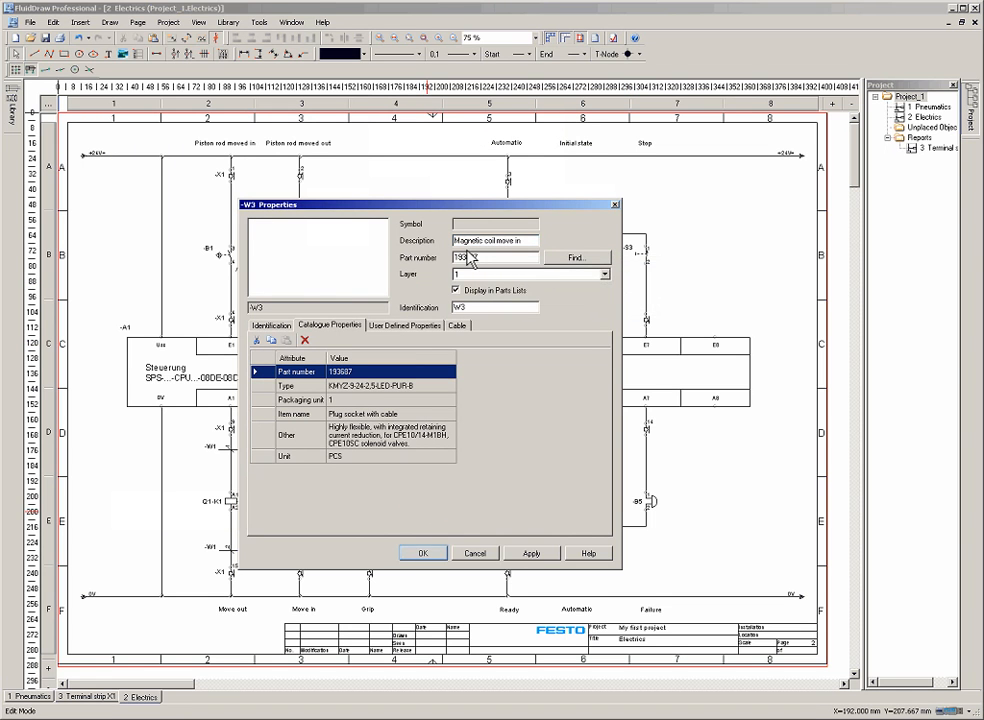
{"action": "left_click", "coordinate": [423, 553]}
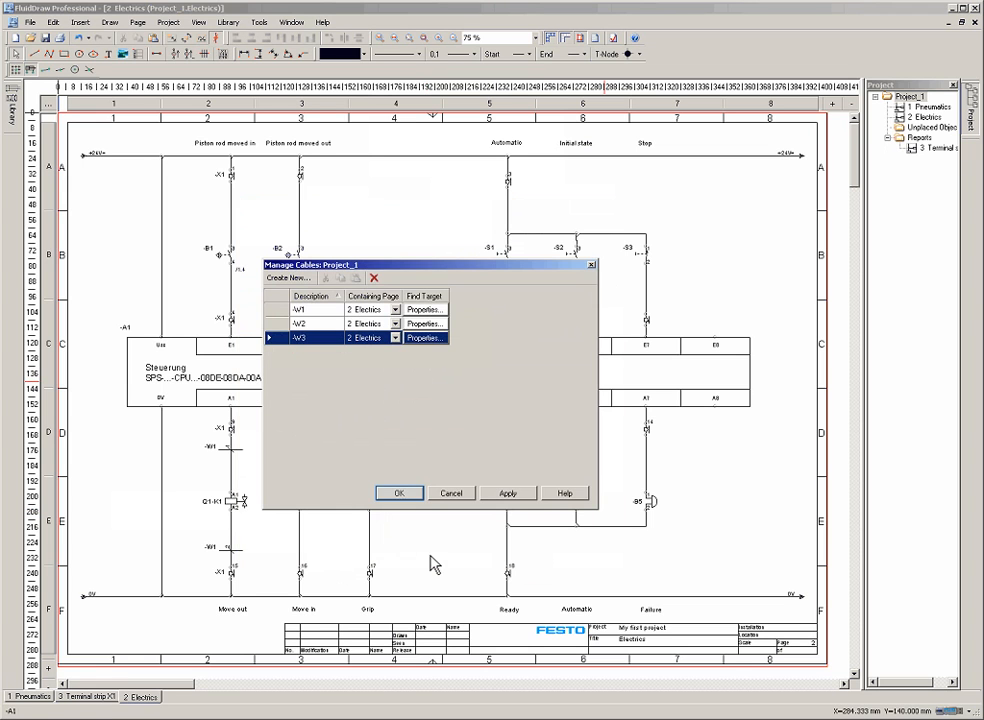
{"action": "left_click", "coordinate": [402, 494]}
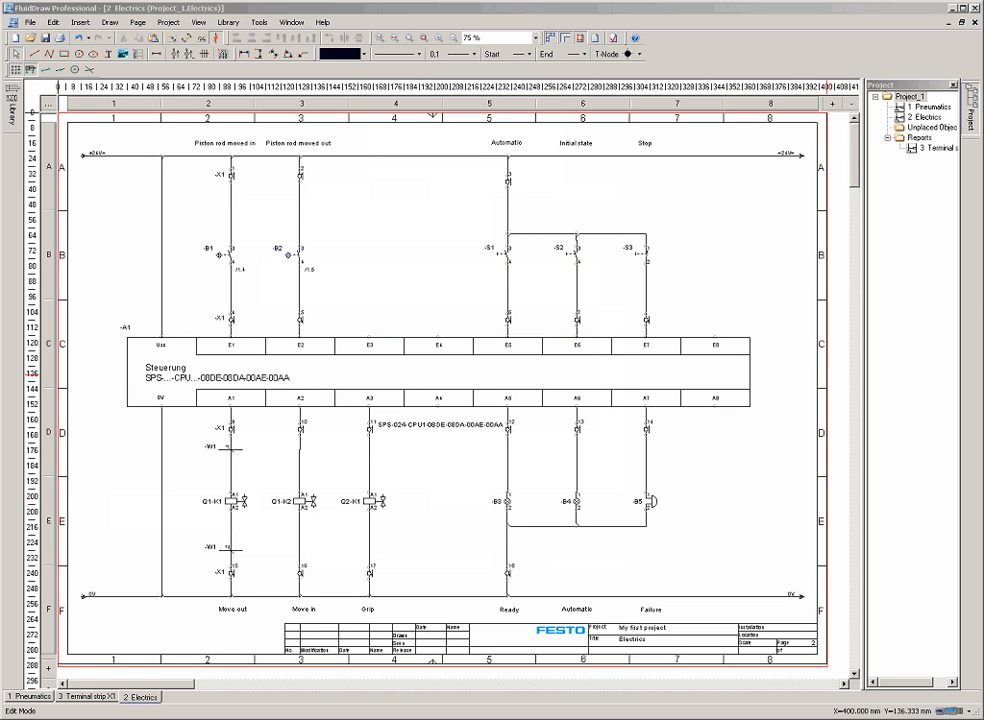
Step: Draw cable symbols across the Q1-K2 line, one between terminal 10 and the coil and one between the coil and terminal 16
{"action": "left_click", "coordinate": [210, 58]}
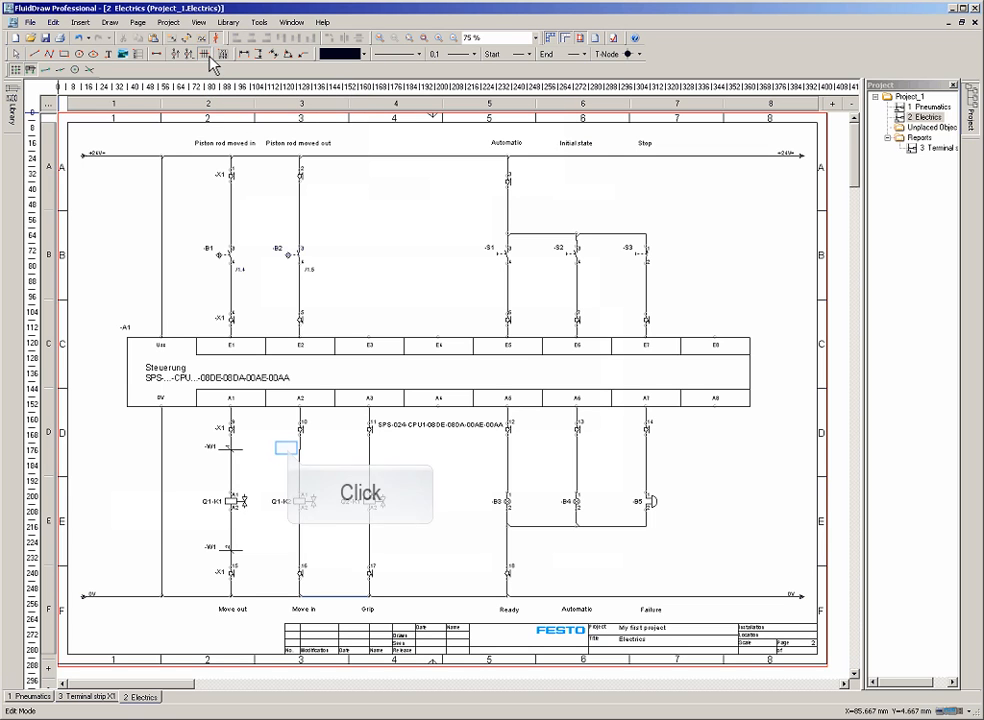
{"action": "left_click", "coordinate": [290, 450]}
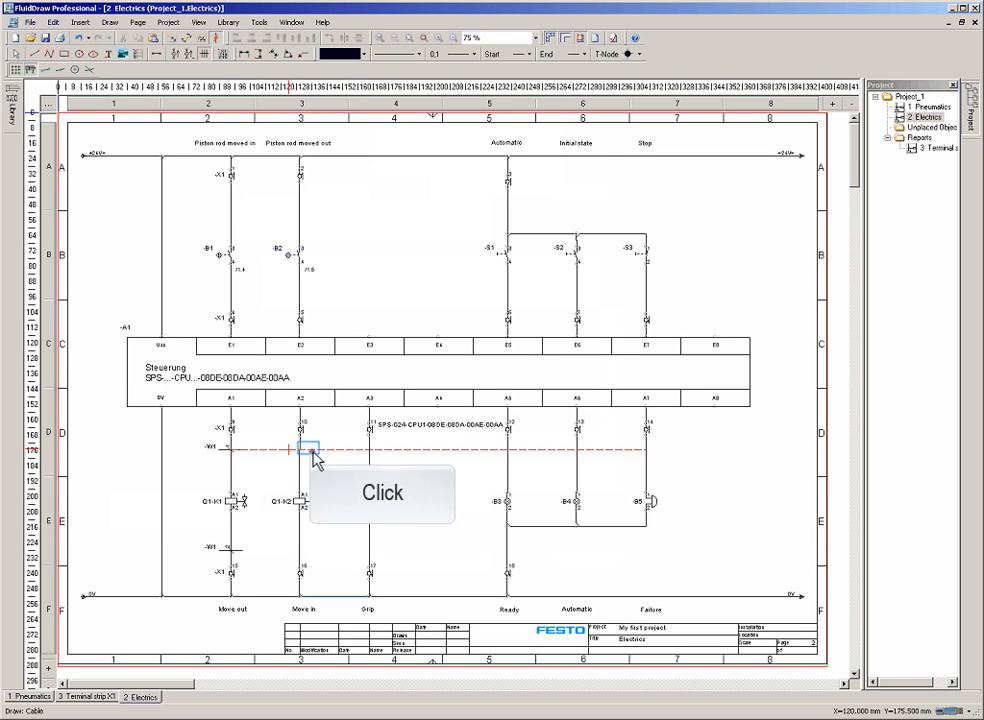
{"action": "left_click", "coordinate": [313, 452]}
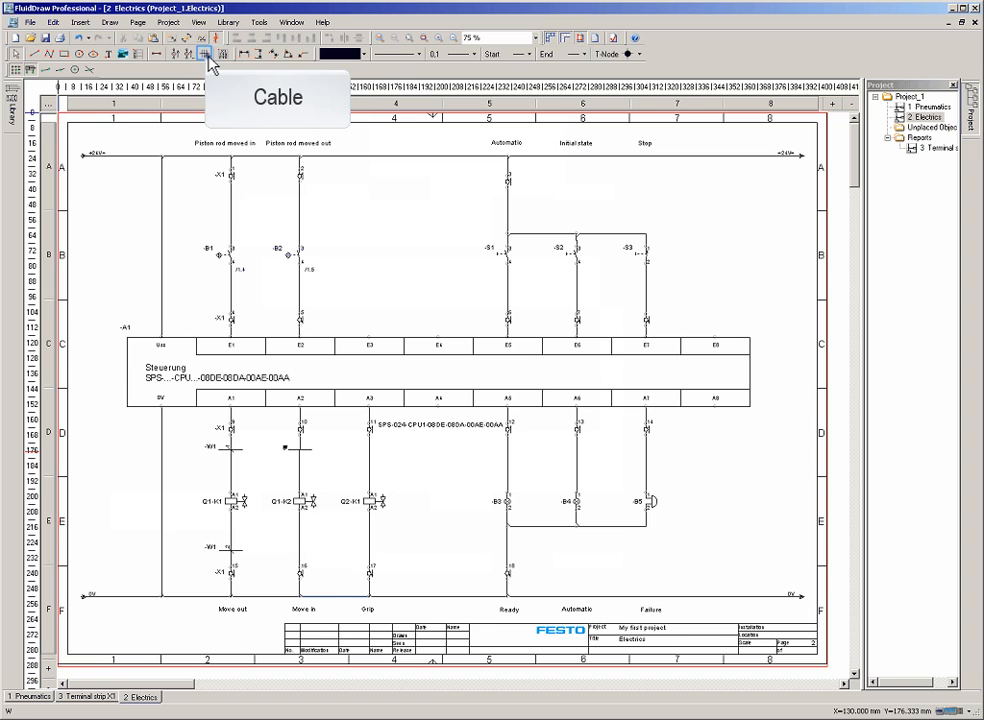
{"action": "left_click", "coordinate": [289, 555]}
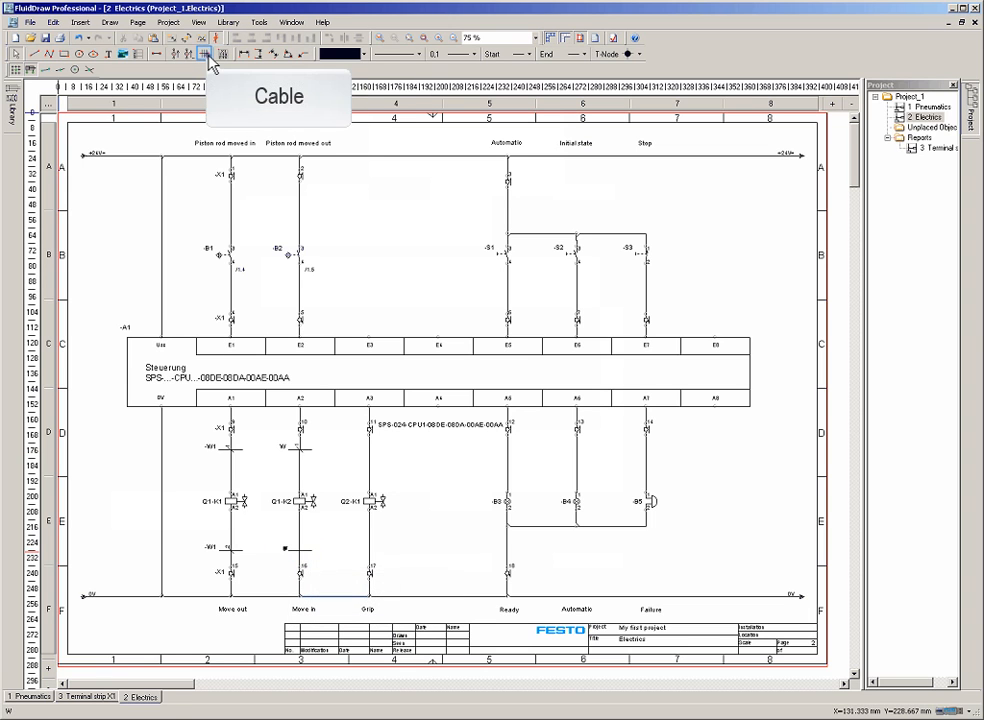
Step: Draw cable symbols across the Q2-K1 line, one between terminal 11 and the coil and one between the coil and terminal 17
{"action": "left_click", "coordinate": [357, 451]}
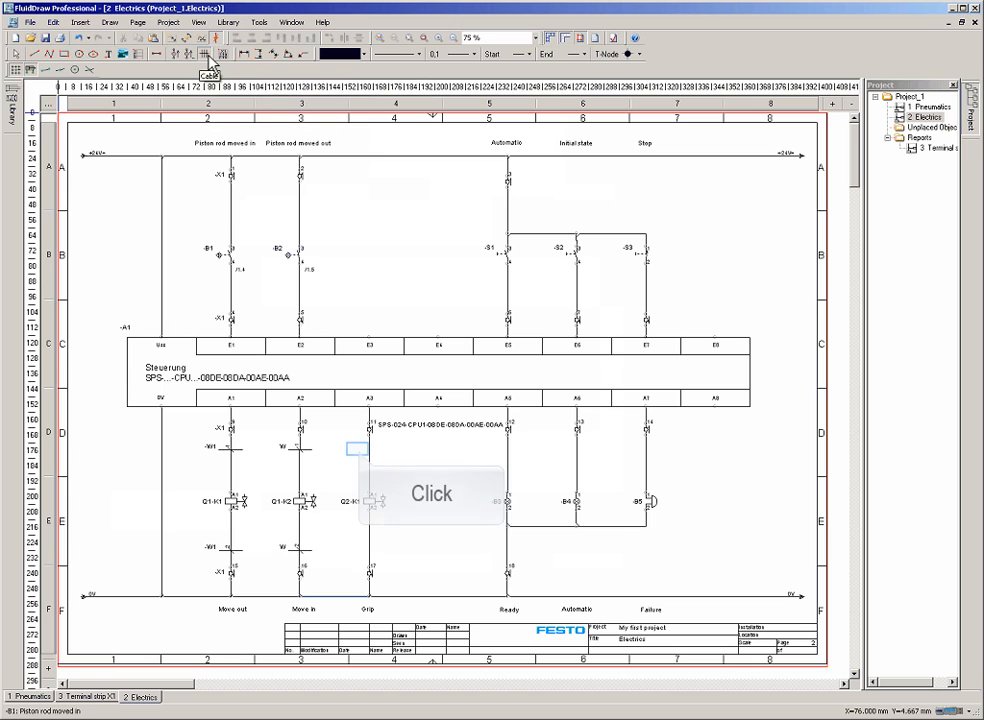
{"action": "left_click", "coordinate": [383, 451]}
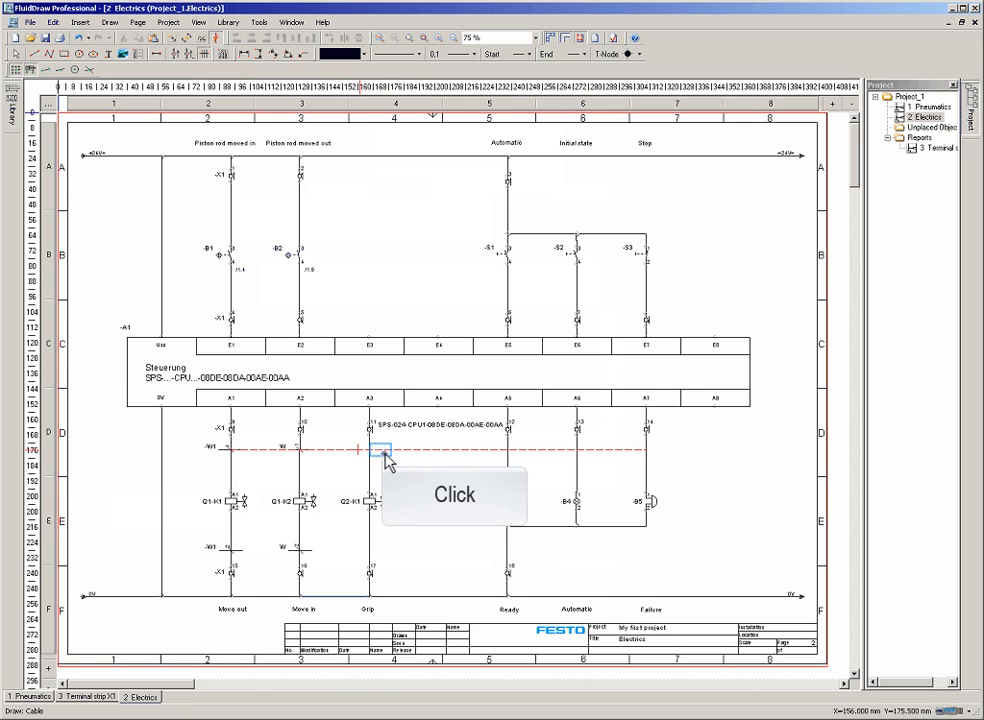
{"action": "left_click", "coordinate": [209, 58]}
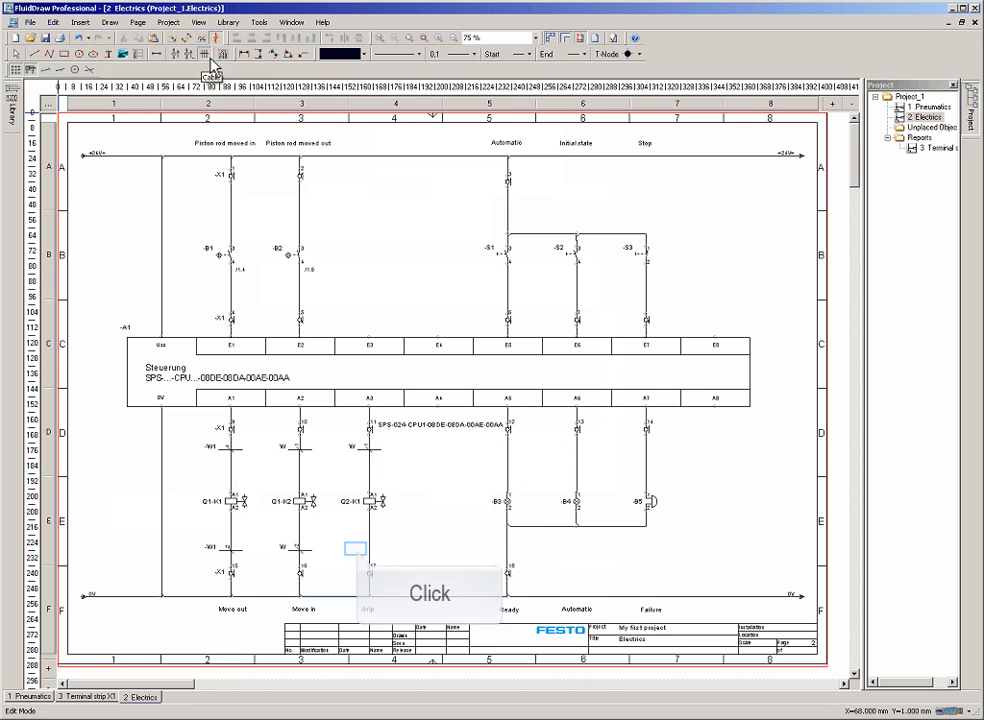
{"action": "left_click", "coordinate": [358, 551]}
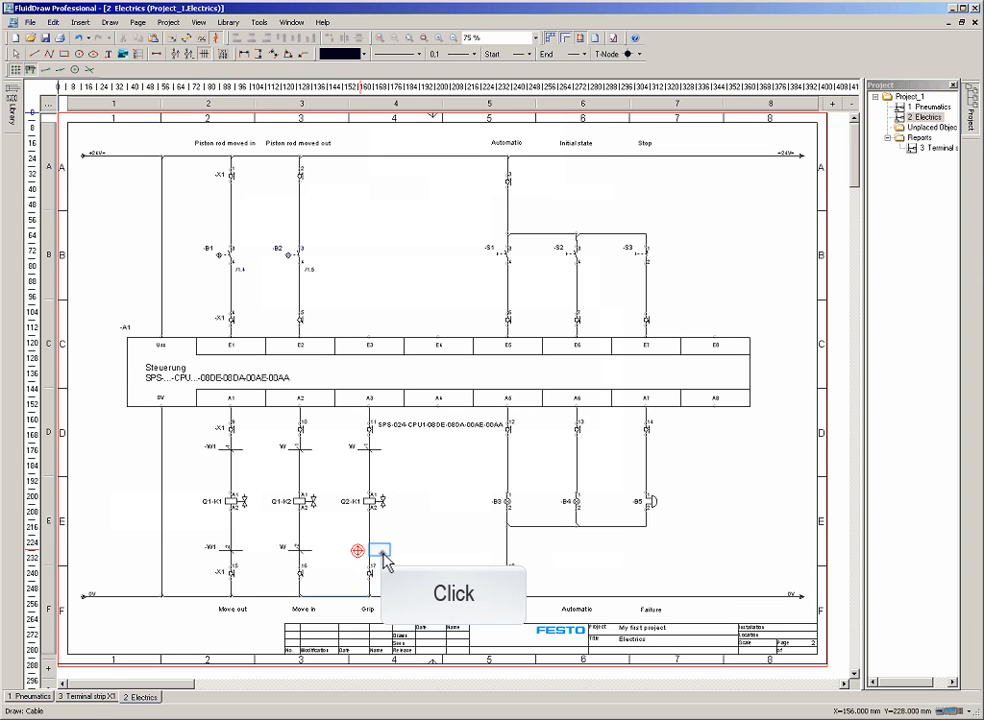
{"action": "left_click", "coordinate": [386, 562]}
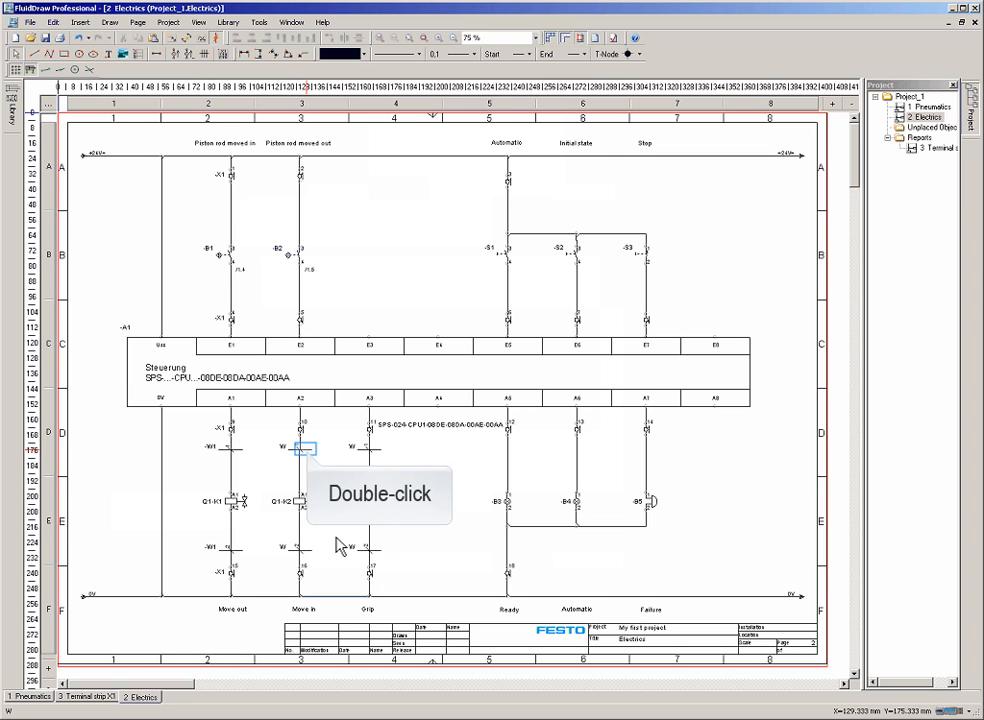
Step: Assign the cable symbol between terminal 10 and coil Q1-K2 to cable -W2
{"action": "double_click", "coordinate": [305, 450]}
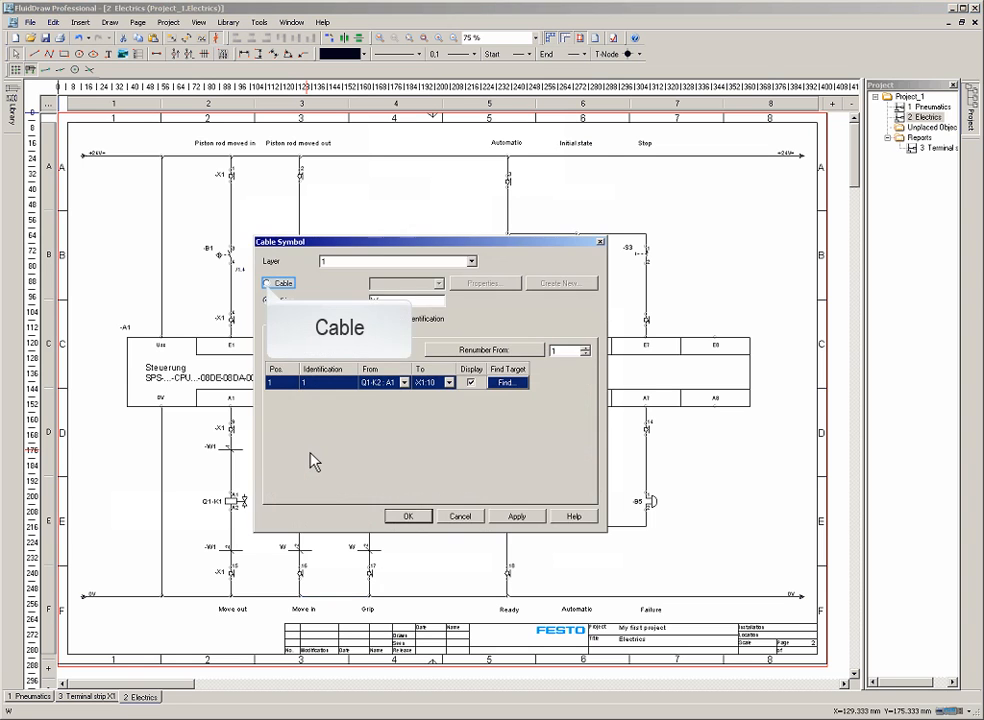
{"action": "left_click", "coordinate": [267, 284]}
{"action": "left_click", "coordinate": [439, 285]}
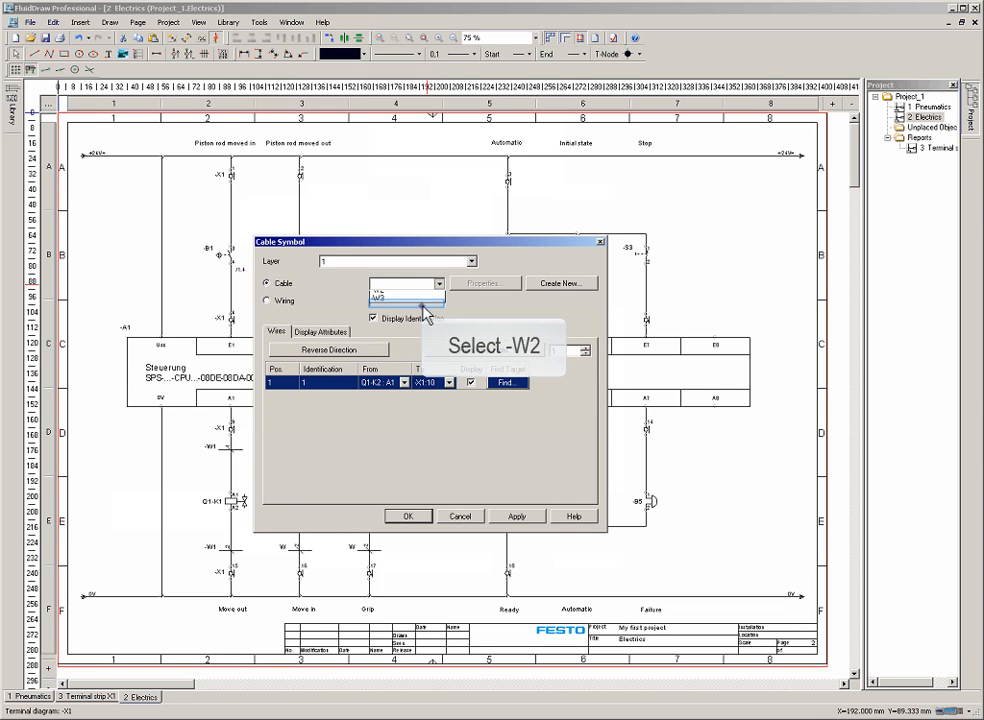
{"action": "left_click", "coordinate": [420, 298]}
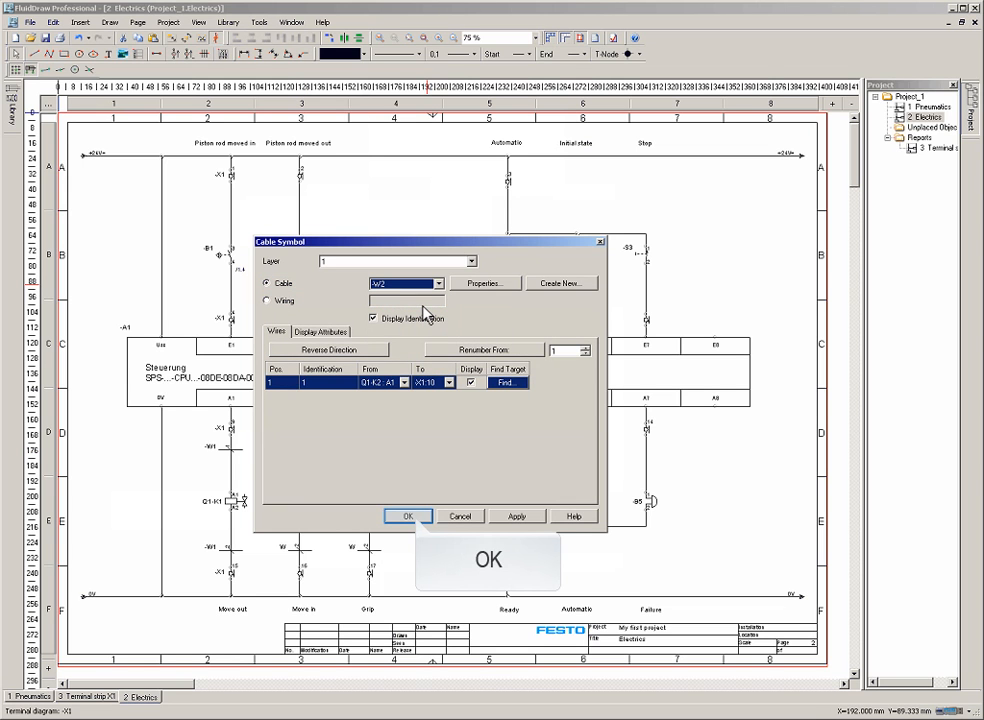
{"action": "left_click", "coordinate": [415, 516]}
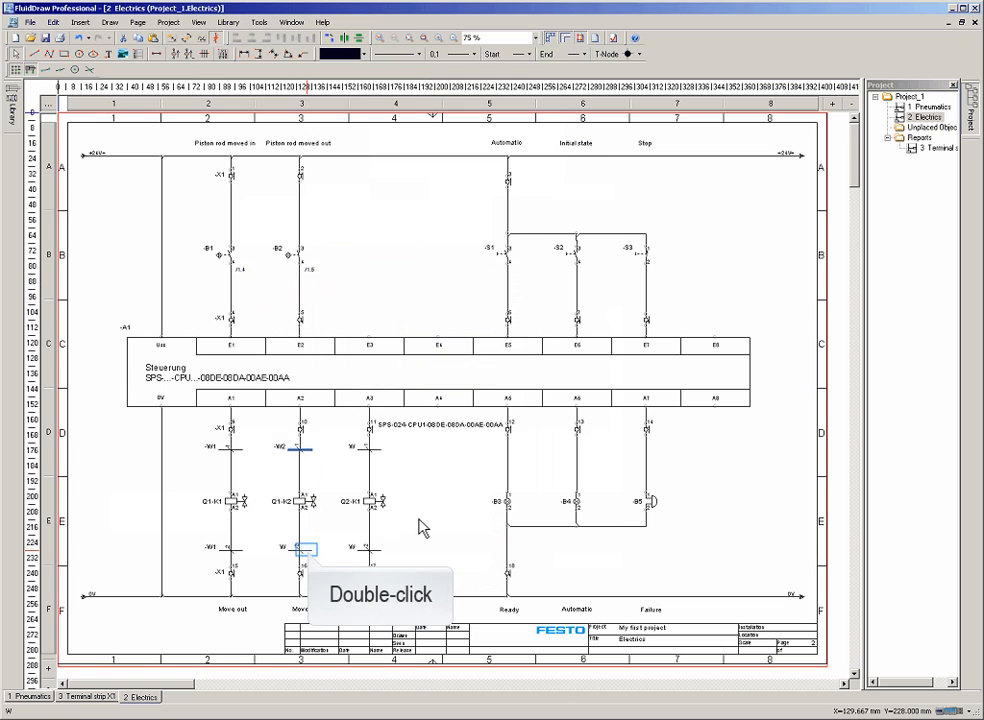
Step: Assign the cable symbol between coil Q1-K2 and terminal 16 to cable -W2
{"action": "double_click", "coordinate": [306, 551]}
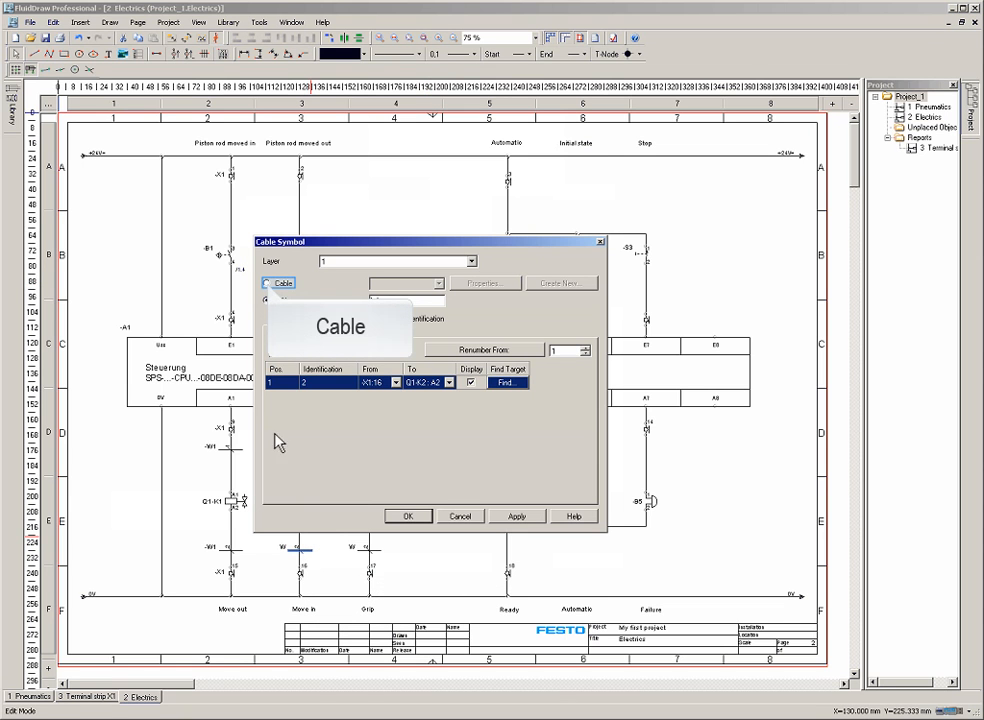
{"action": "left_click", "coordinate": [267, 283]}
{"action": "left_click", "coordinate": [440, 285]}
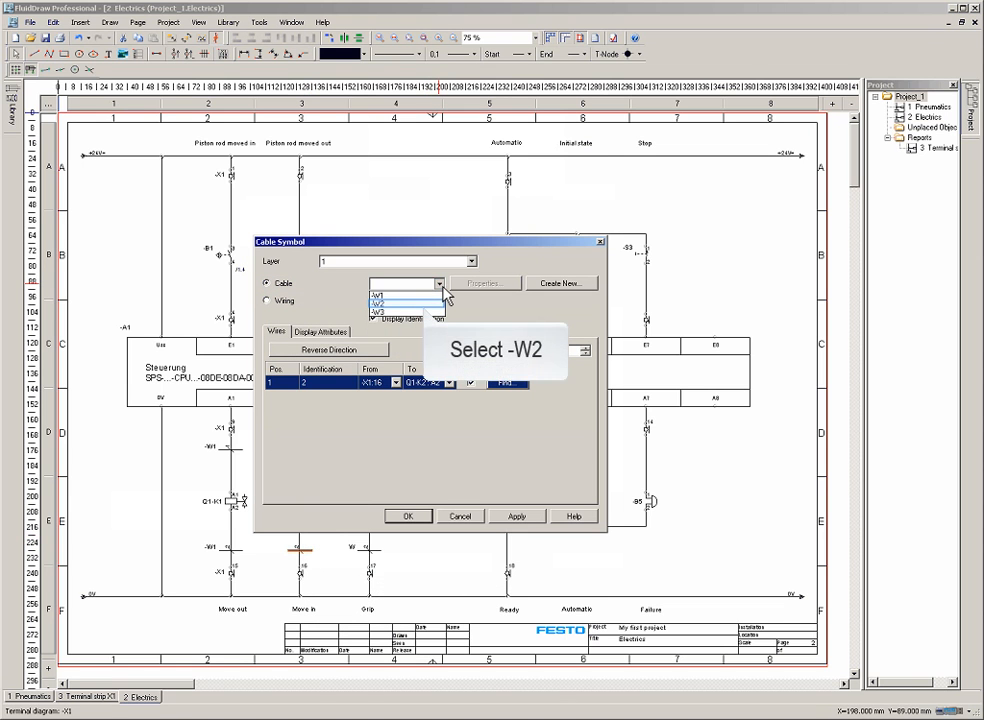
{"action": "left_click", "coordinate": [431, 304]}
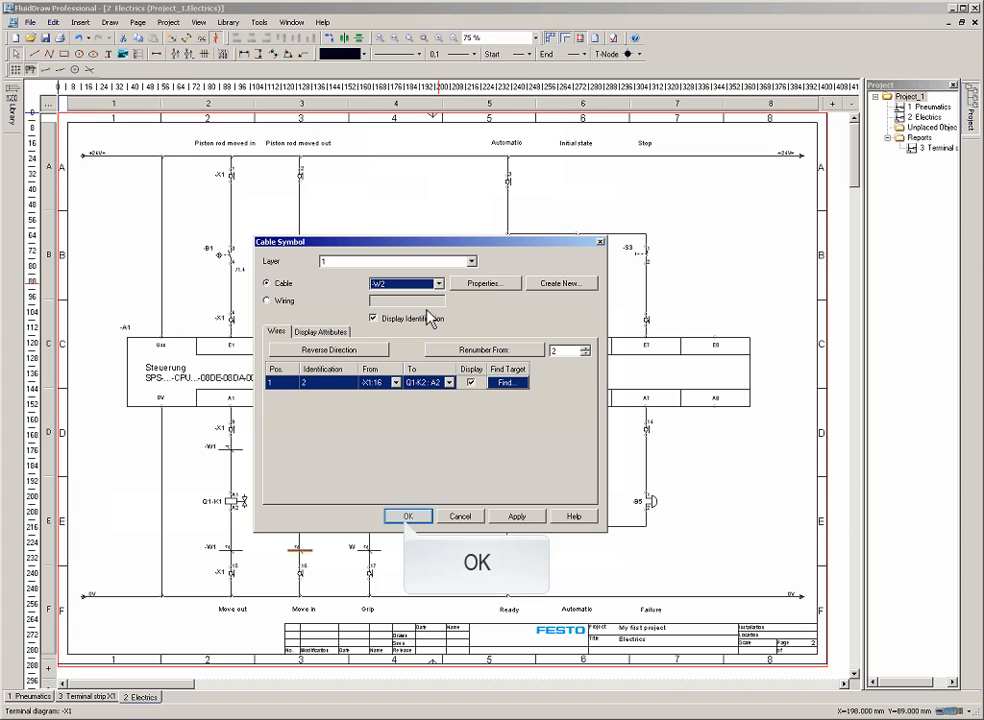
{"action": "left_click", "coordinate": [410, 518]}
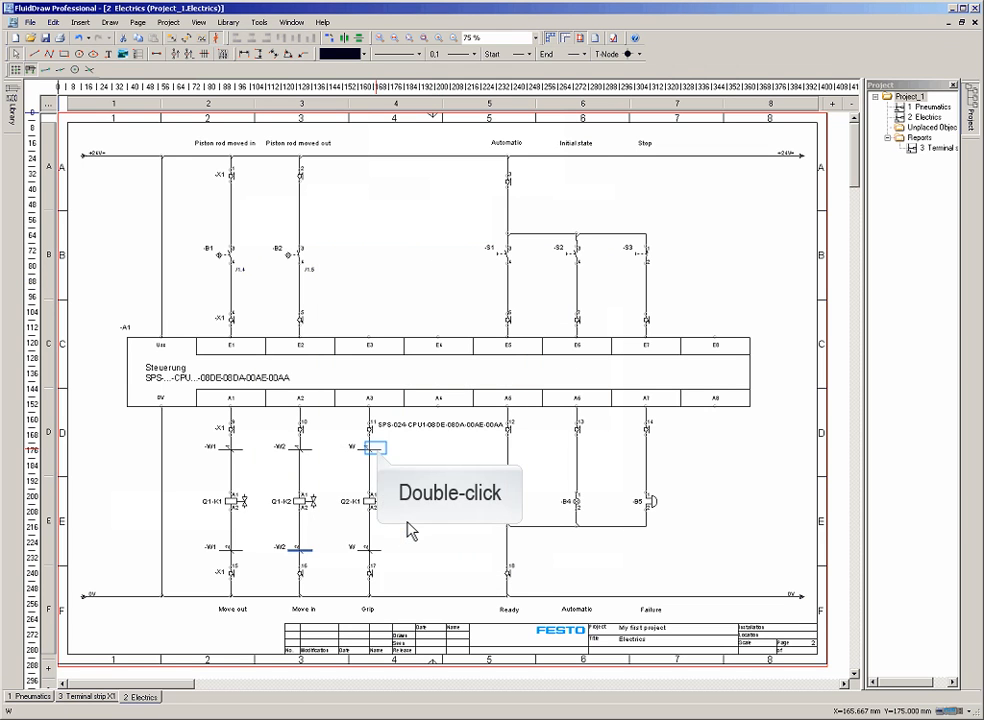
Step: Assign the cable symbol between terminal 11 and coil Q2-K1 to cable -W3
{"action": "double_click", "coordinate": [380, 452]}
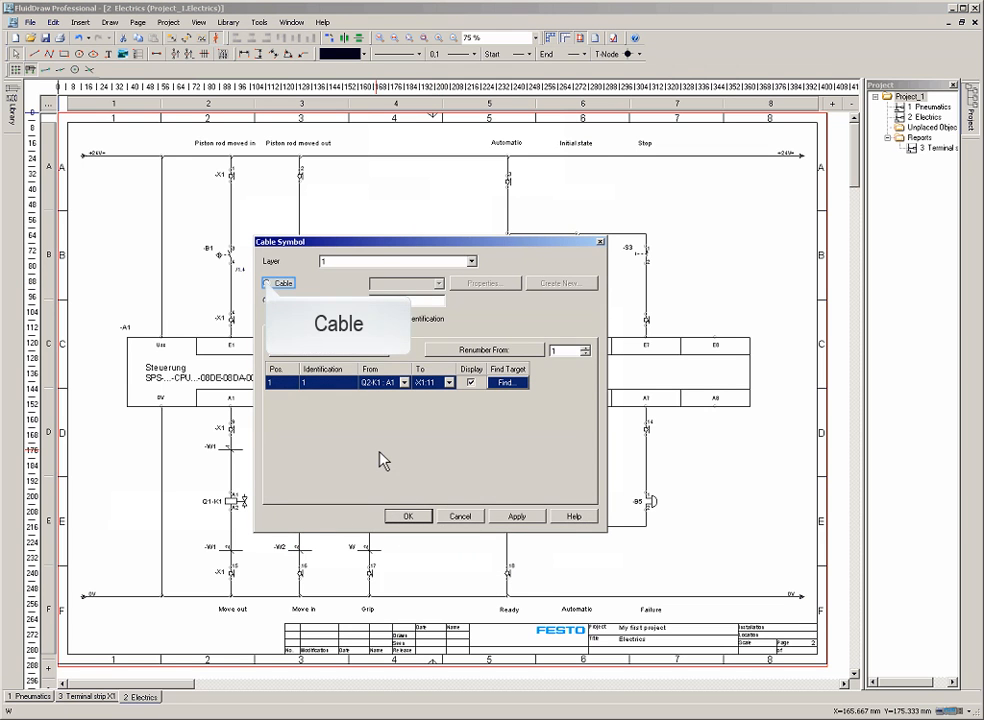
{"action": "left_click", "coordinate": [267, 284]}
{"action": "left_click", "coordinate": [267, 284]}
{"action": "left_click", "coordinate": [438, 284]}
{"action": "left_click", "coordinate": [433, 312]}
{"action": "left_click", "coordinate": [408, 516]}
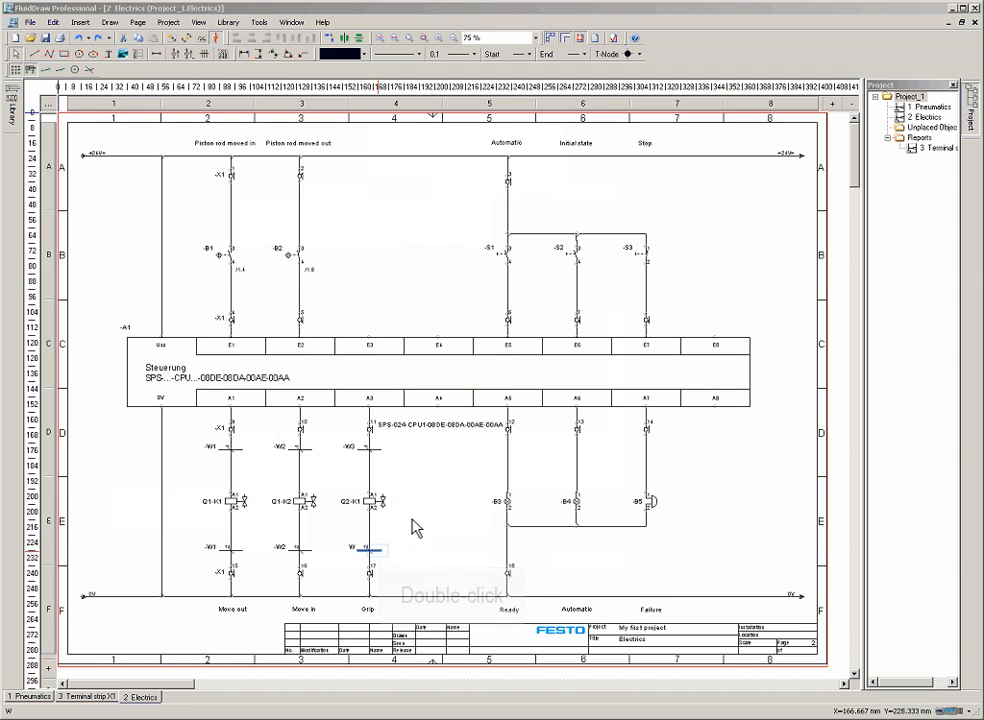
Step: Assign the cable symbol between coil Q2-K1 and terminal 17 to cable -W3
{"action": "double_click", "coordinate": [384, 561]}
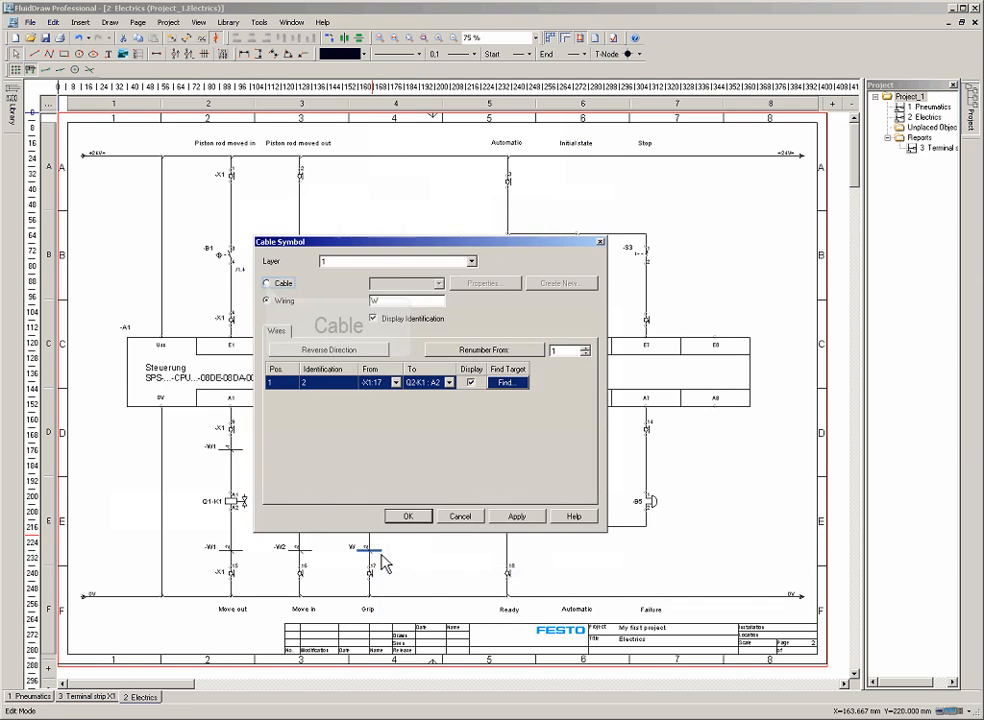
{"action": "left_click", "coordinate": [266, 283]}
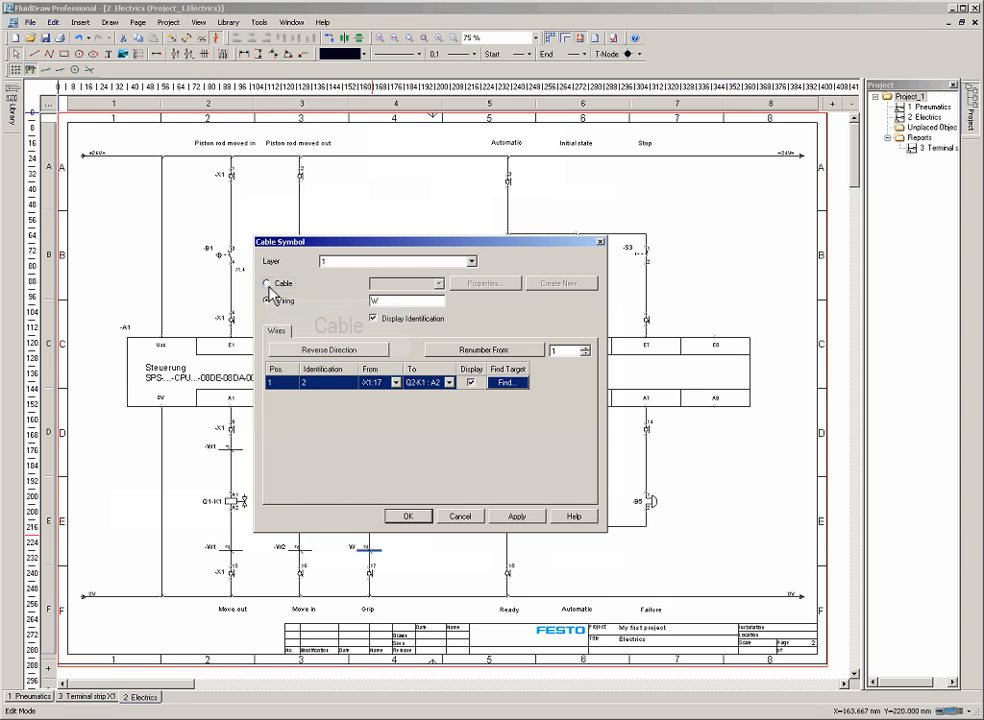
{"action": "left_click", "coordinate": [438, 283]}
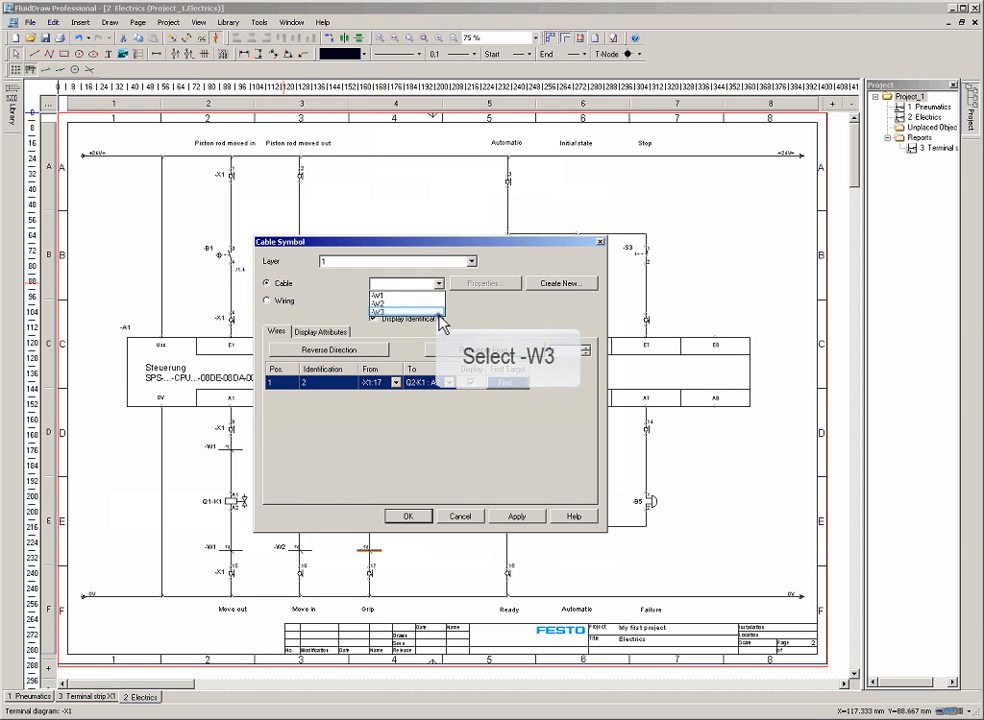
{"action": "left_click", "coordinate": [436, 311]}
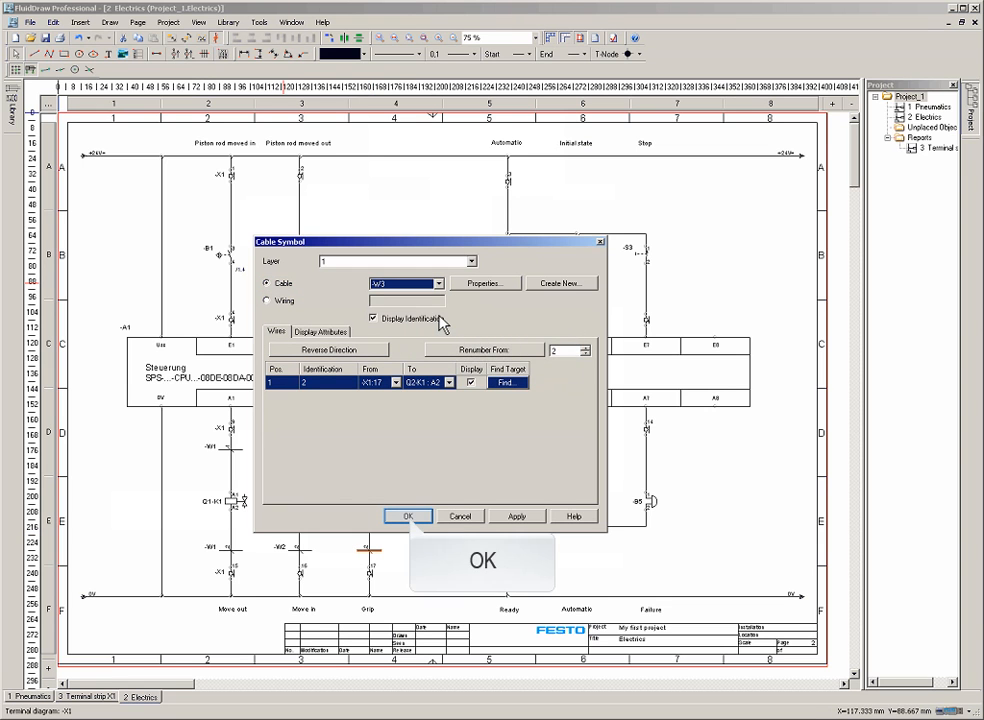
{"action": "left_click", "coordinate": [411, 518]}
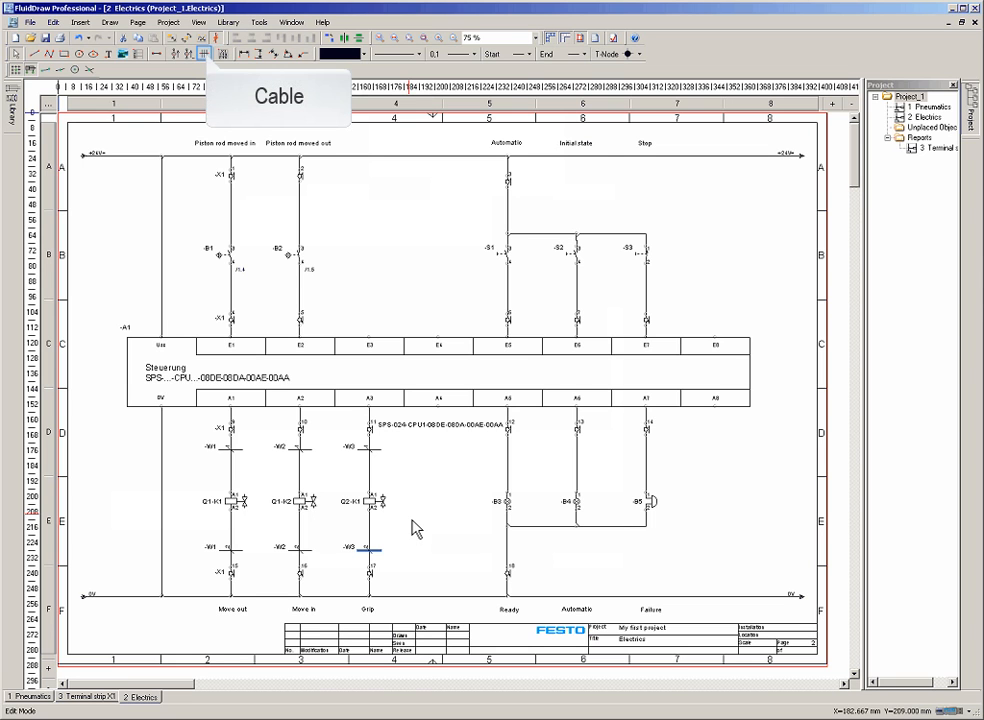
Step: Draw a cable symbol across the line between terminal 3 and switch -S1 and open its properties
{"action": "left_click", "coordinate": [208, 56]}
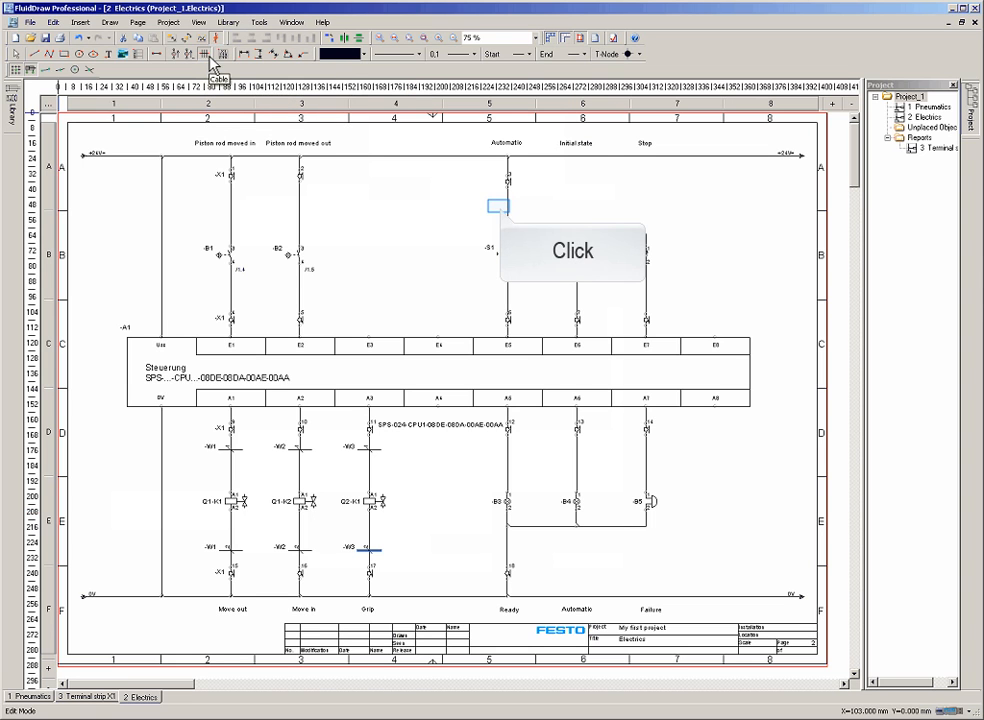
{"action": "left_click", "coordinate": [500, 205]}
{"action": "double_click", "coordinate": [516, 210]}
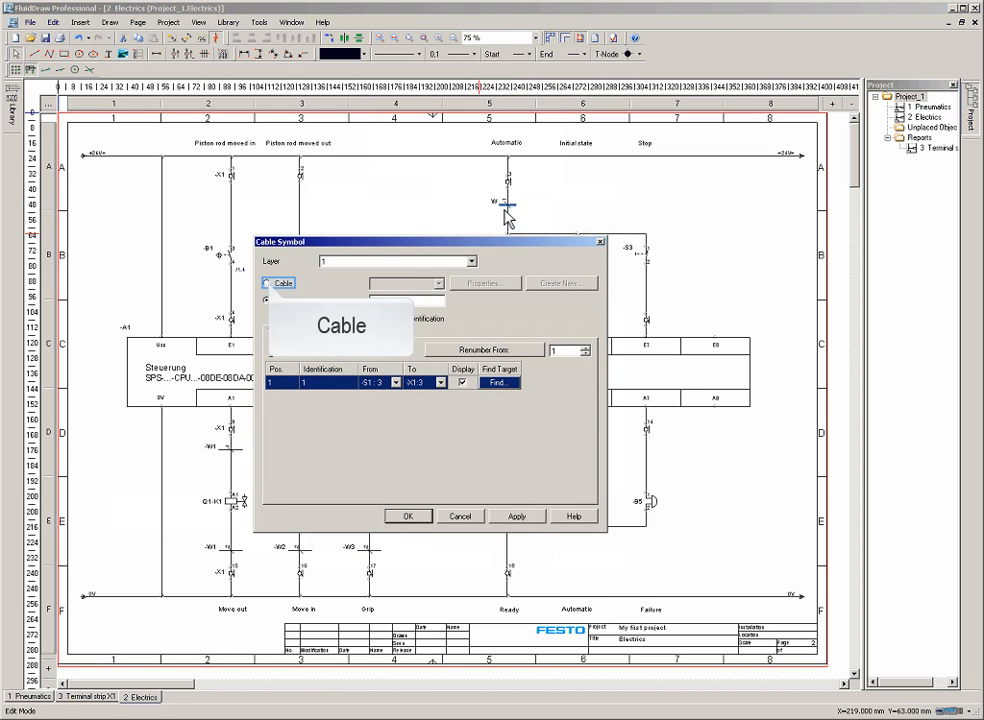
Step: Assign the symbol above switch -S1 to a new cable -W4 with 10 wires
{"action": "left_click", "coordinate": [268, 284]}
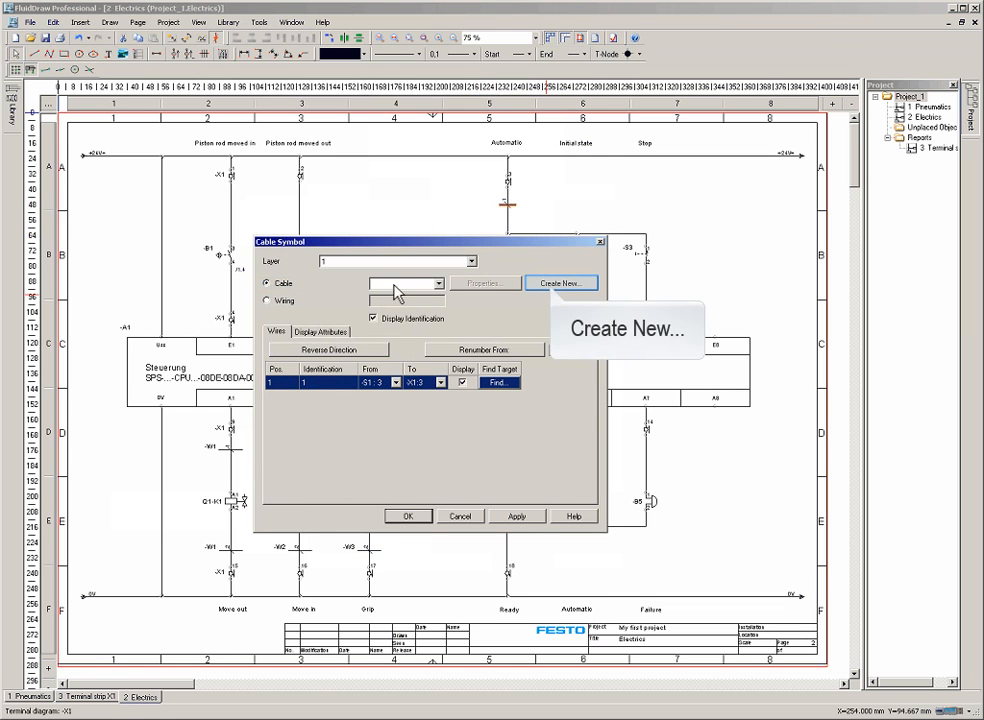
{"action": "left_click", "coordinate": [552, 286]}
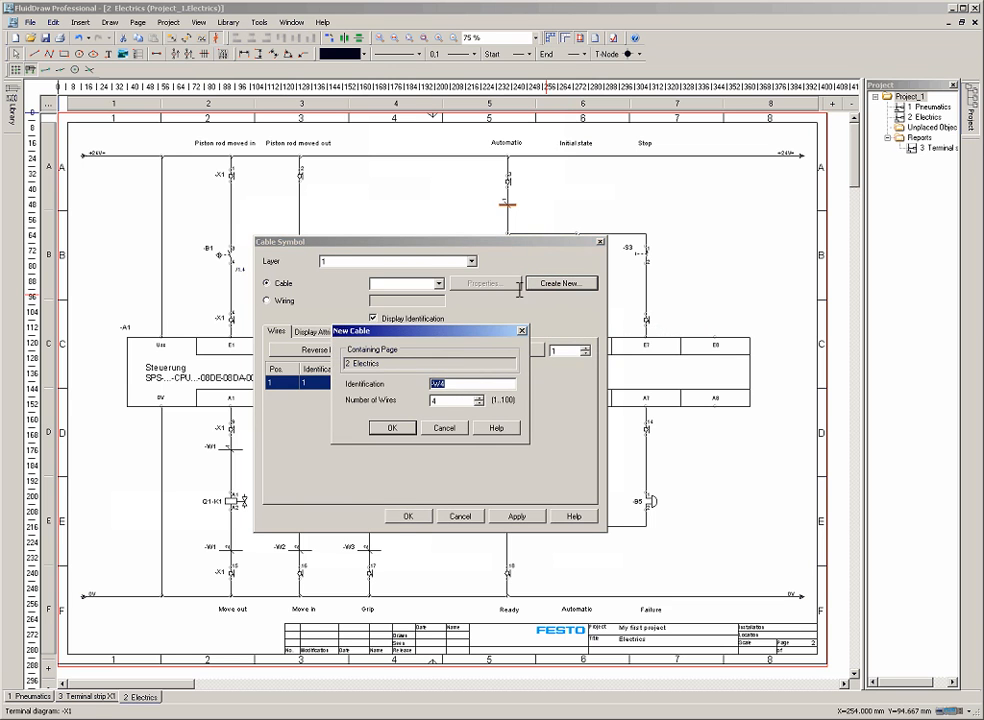
{"action": "double_click", "coordinate": [446, 401]}
{"action": "type", "text": "10"}
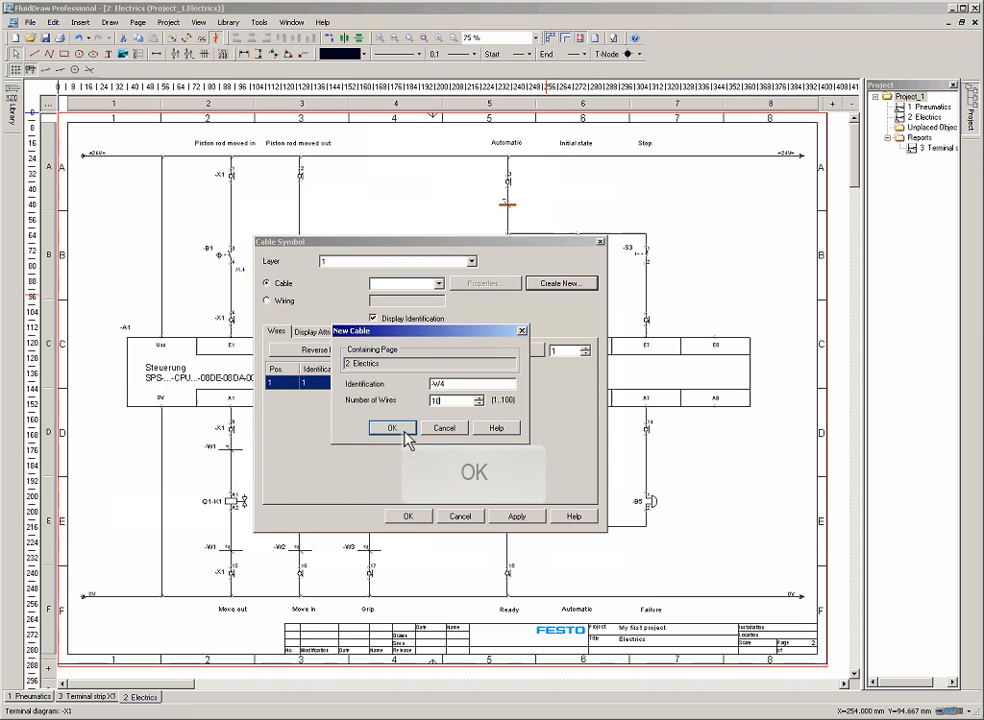
{"action": "left_click", "coordinate": [403, 430]}
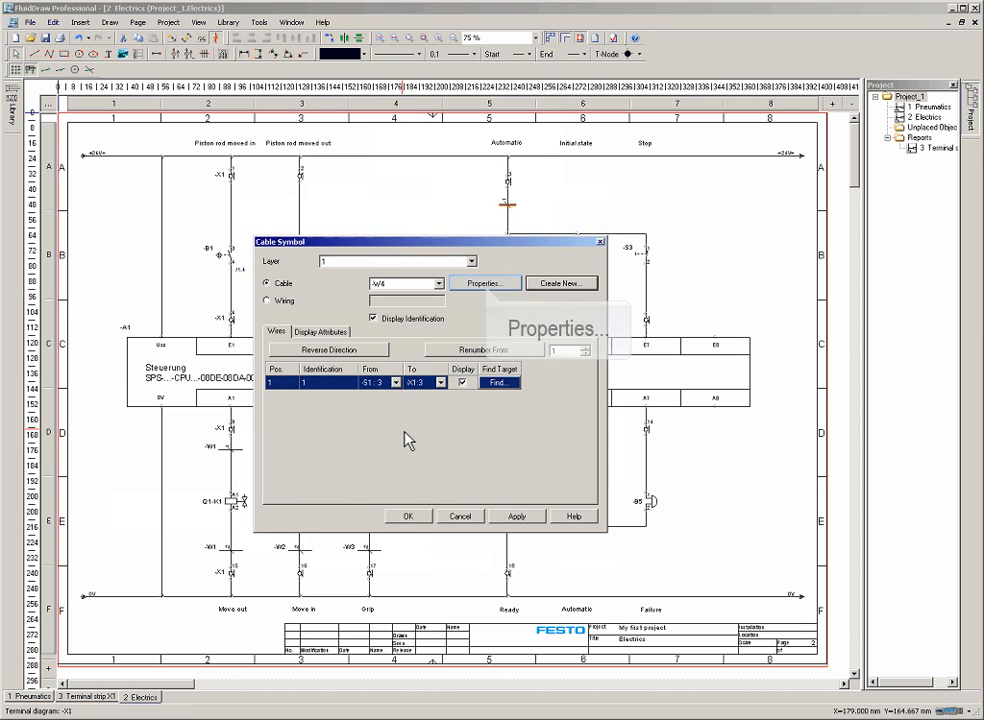
Step: Search the MyProducts database for "10G", assign part 1119010 to cable -W4 and describe the cable as "Cable operation pane"
{"action": "left_click", "coordinate": [487, 285]}
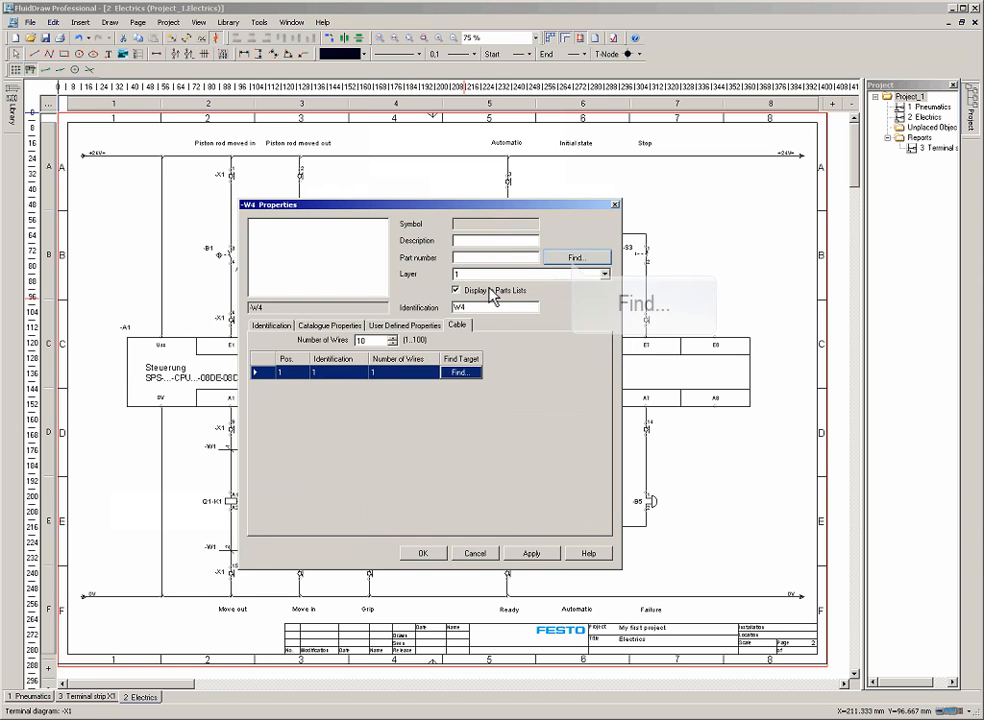
{"action": "left_click", "coordinate": [575, 260]}
{"action": "left_click", "coordinate": [466, 135]}
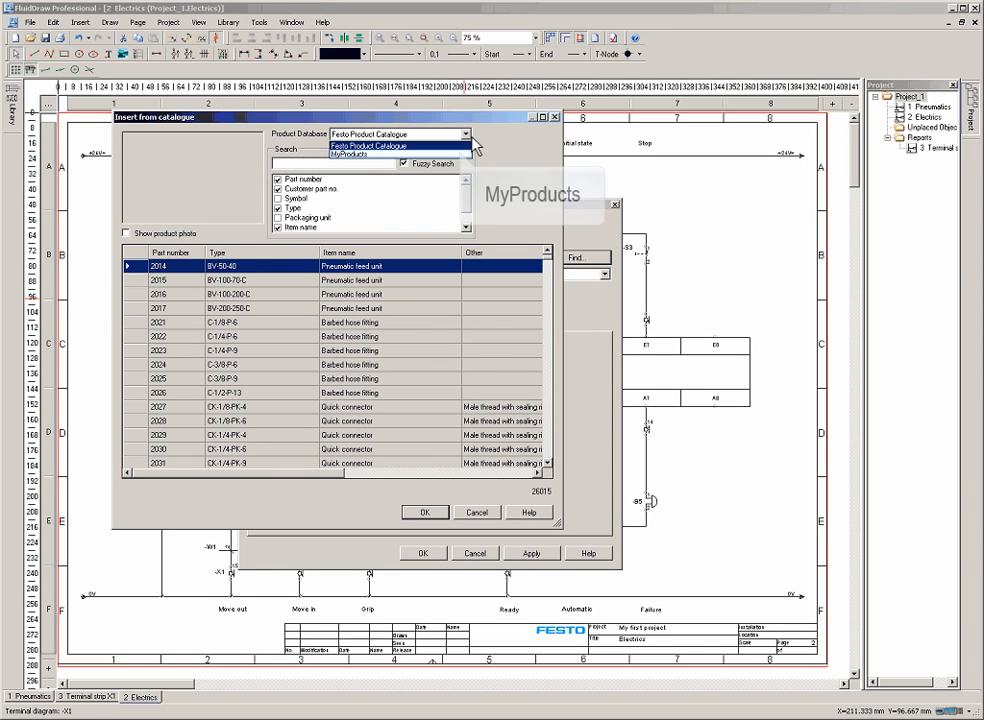
{"action": "left_click", "coordinate": [464, 155]}
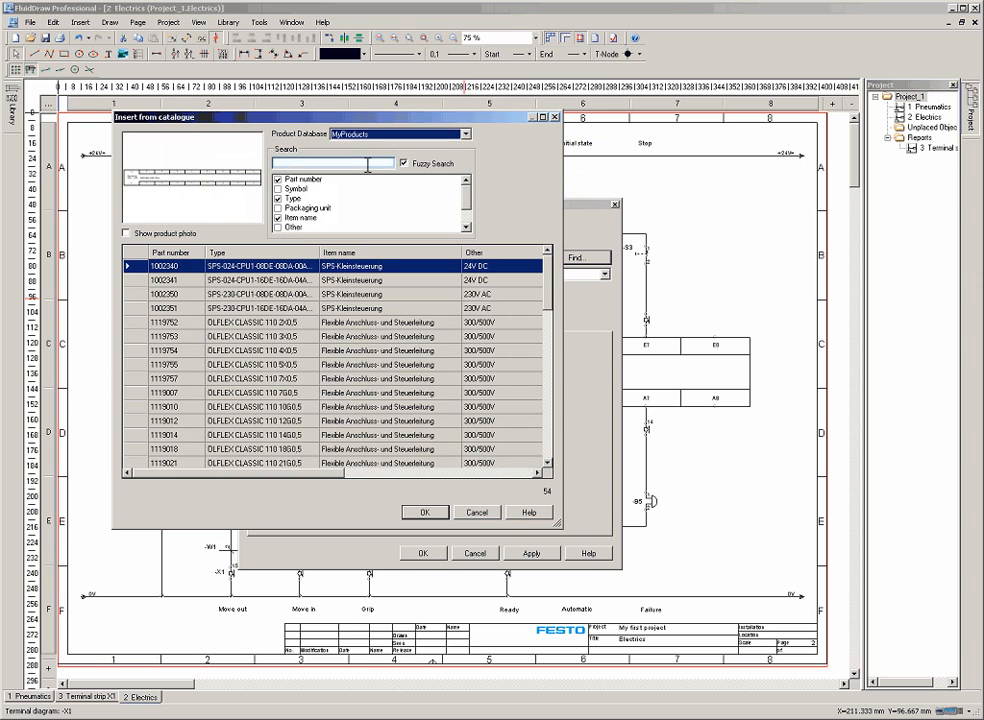
{"action": "left_click", "coordinate": [367, 164]}
{"action": "type", "text": "10G"}
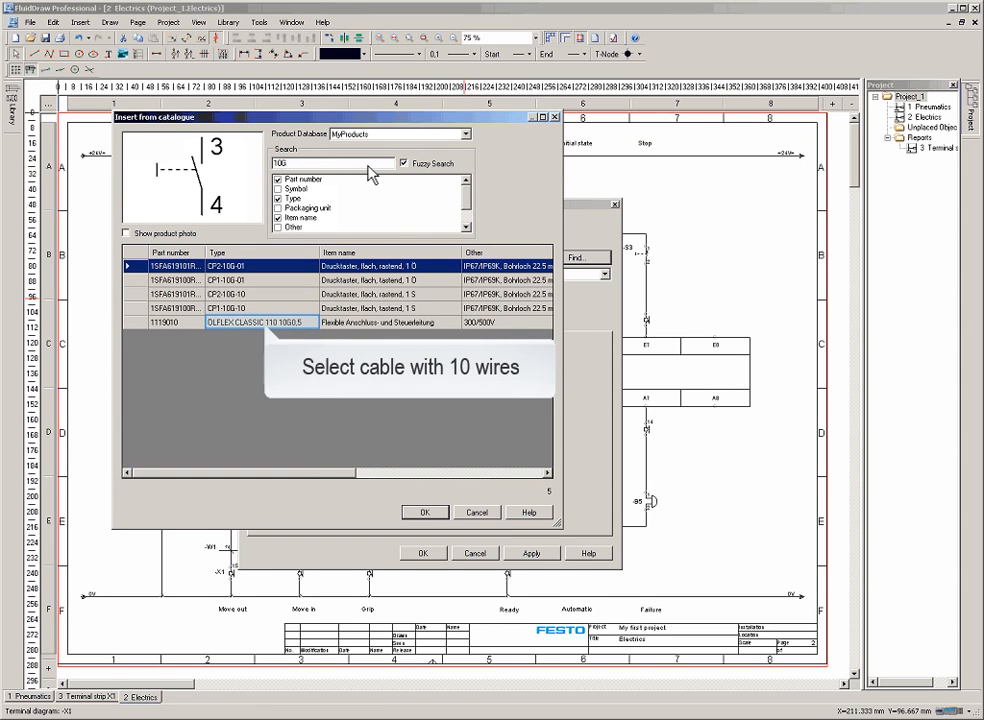
{"action": "left_click", "coordinate": [302, 326]}
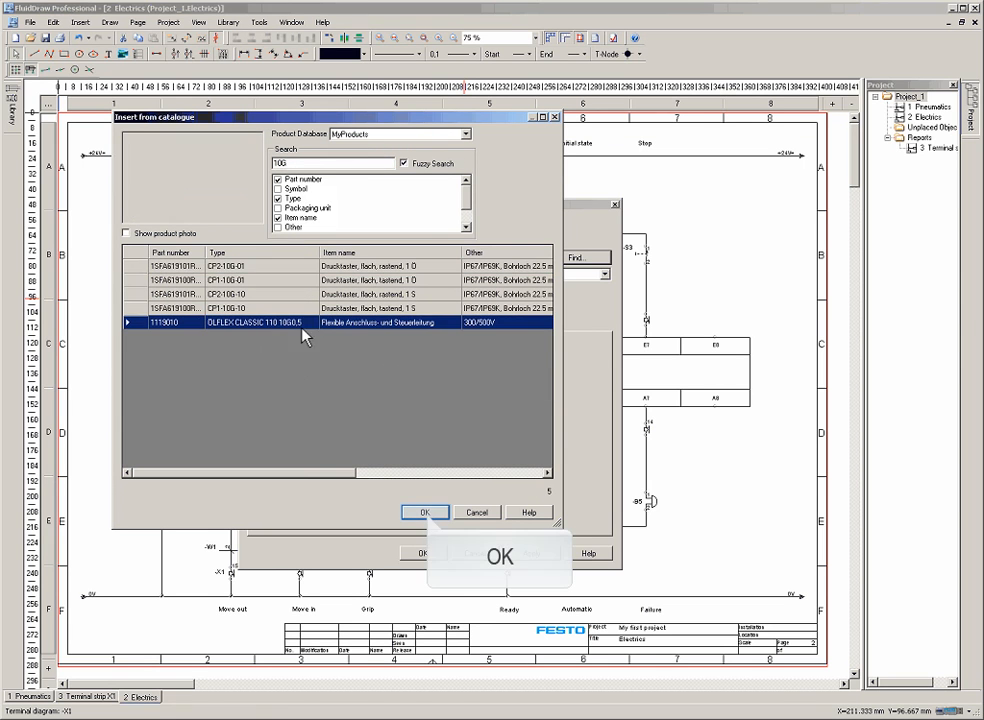
{"action": "left_click", "coordinate": [424, 512]}
{"action": "left_click", "coordinate": [479, 243]}
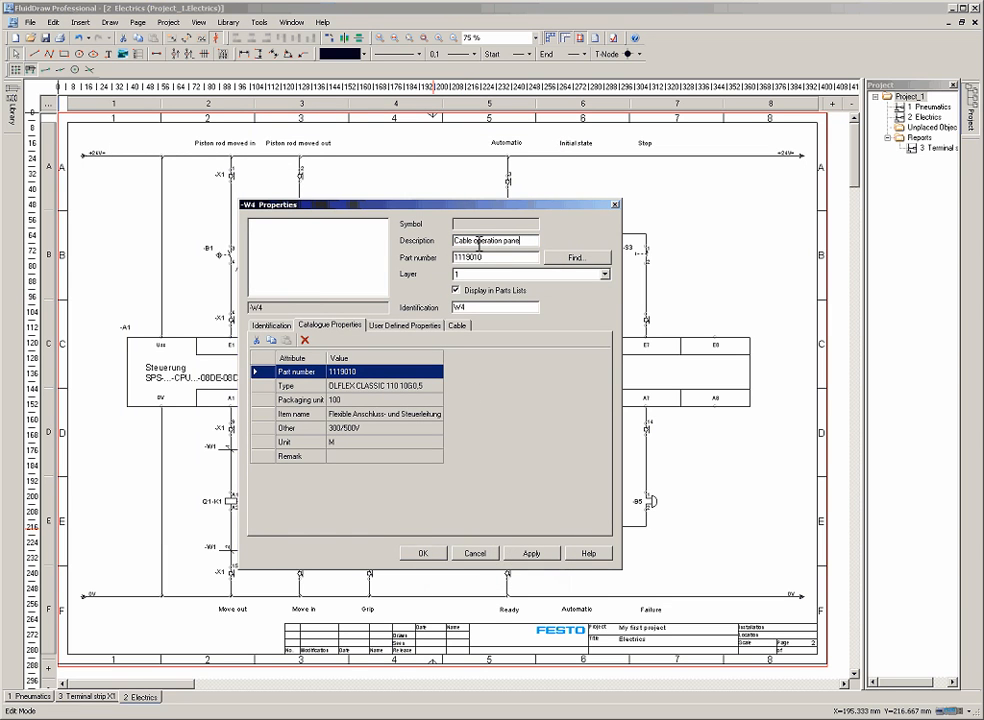
{"action": "left_click", "coordinate": [423, 553]}
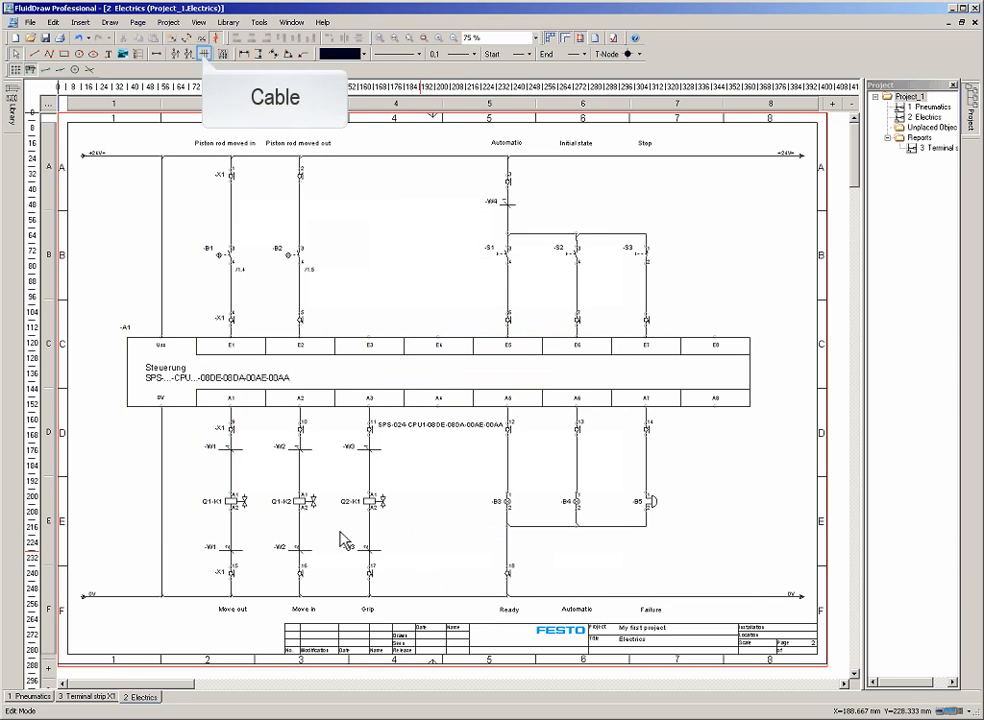
Step: Draw a cable symbol across the three lines below switches -S1, -S2 and -S3 and assign it to cable -W4
{"action": "left_click", "coordinate": [204, 53]}
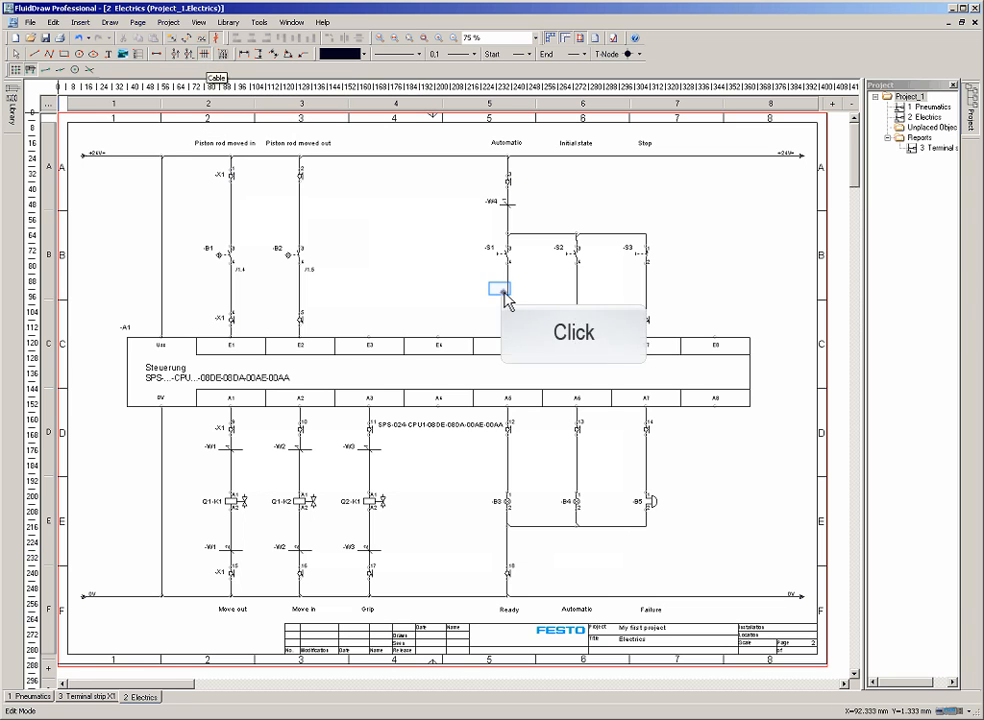
{"action": "left_click", "coordinate": [500, 290]}
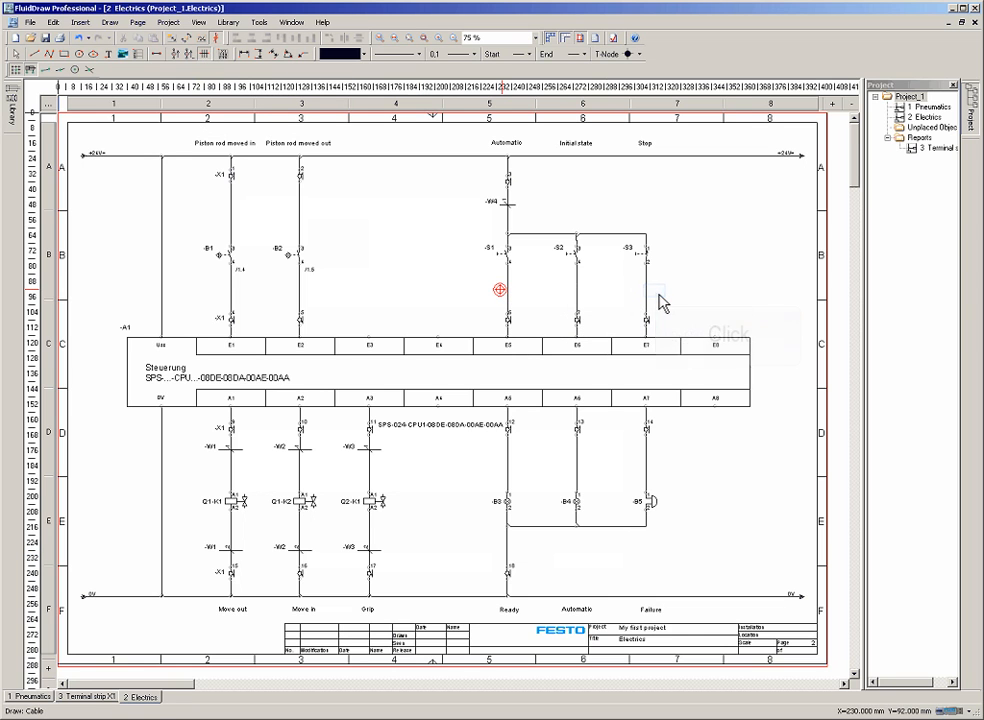
{"action": "double_click", "coordinate": [639, 300]}
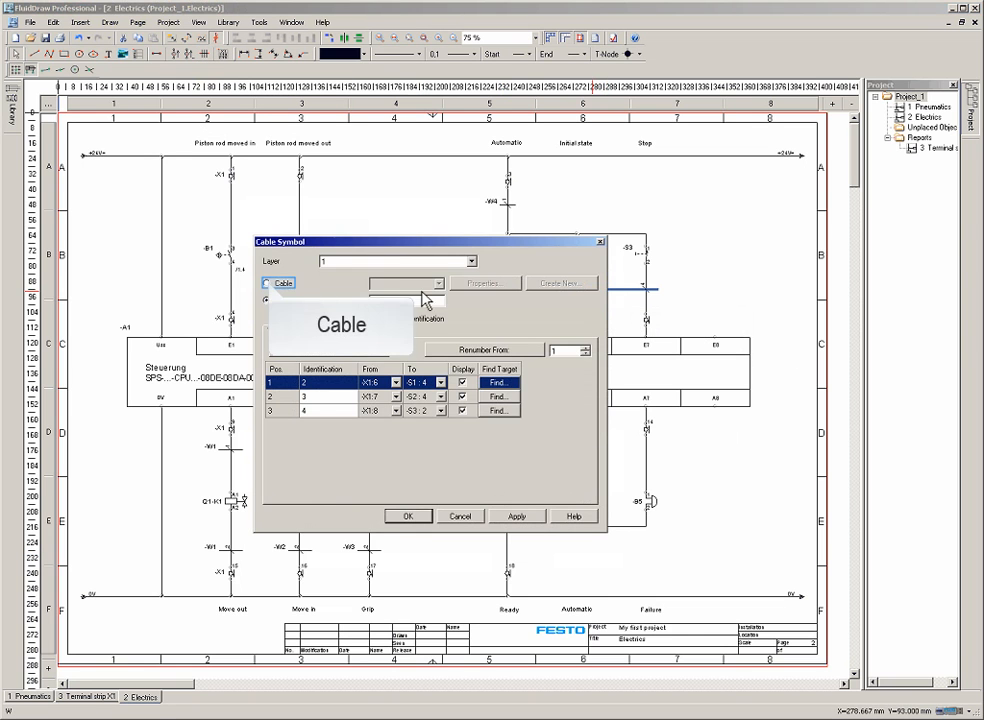
{"action": "left_click", "coordinate": [268, 284]}
{"action": "left_click", "coordinate": [438, 284]}
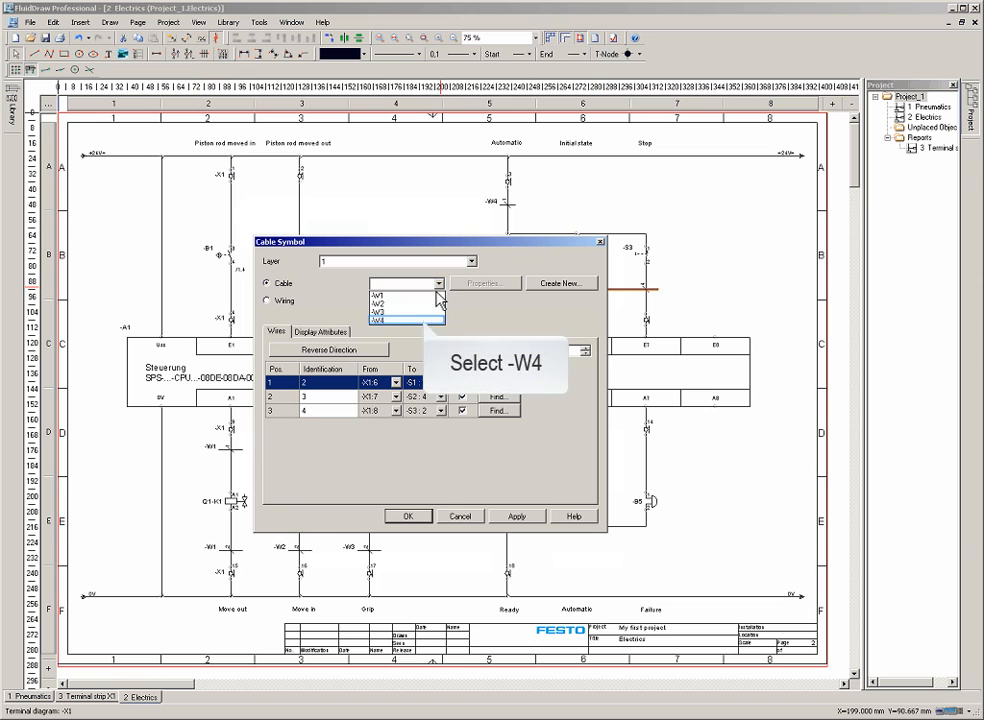
{"action": "left_click", "coordinate": [405, 320]}
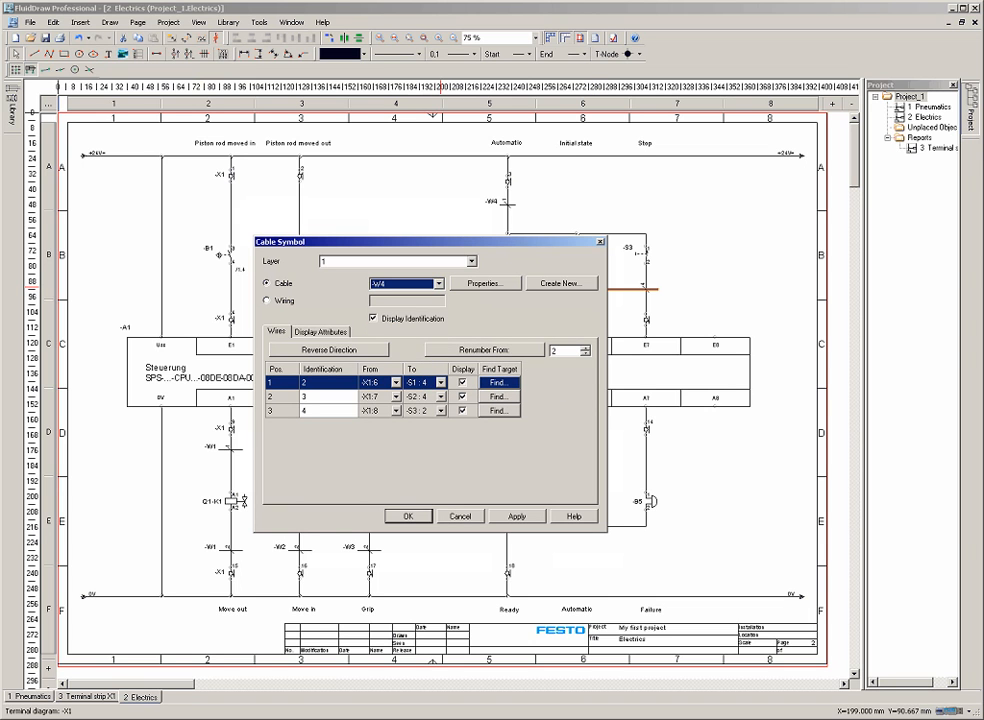
{"action": "left_click", "coordinate": [408, 516]}
Step: Draw a cable symbol across the three lines between terminals 12 to 14 and -B3, -B4 and -B5 and assign it to cable -W4
{"action": "left_click", "coordinate": [204, 53]}
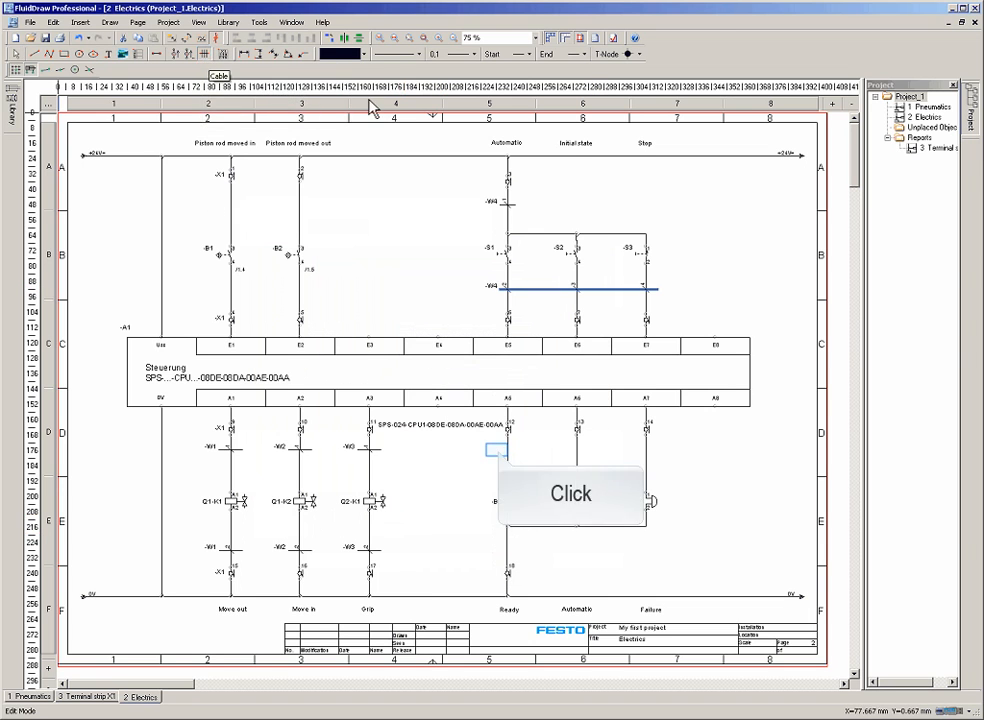
{"action": "left_click", "coordinate": [498, 452]}
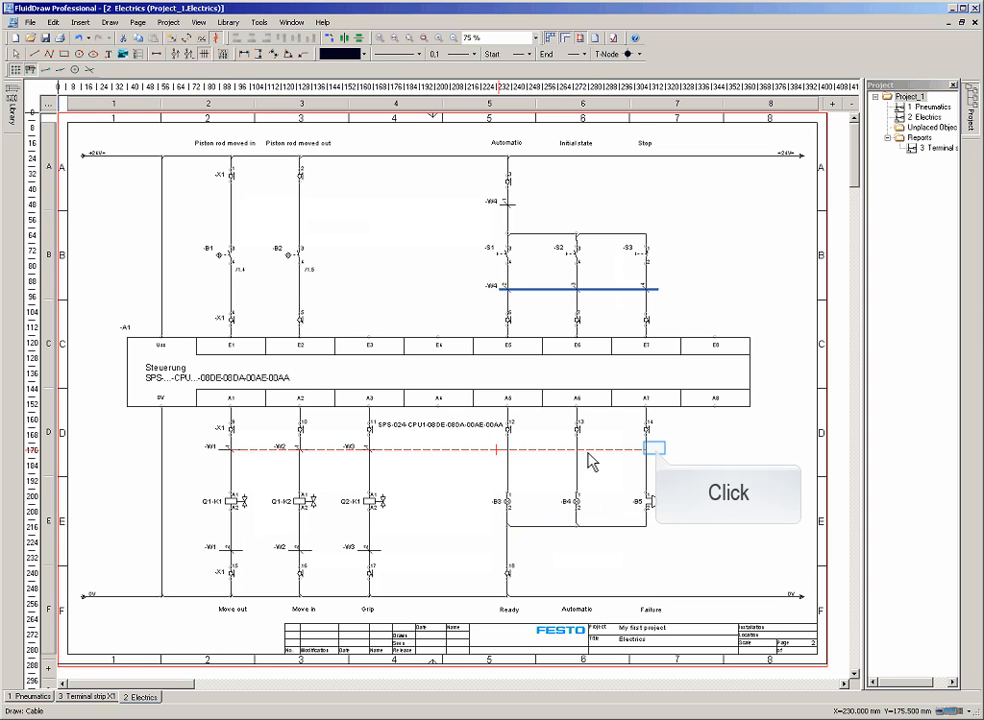
{"action": "left_click", "coordinate": [658, 451]}
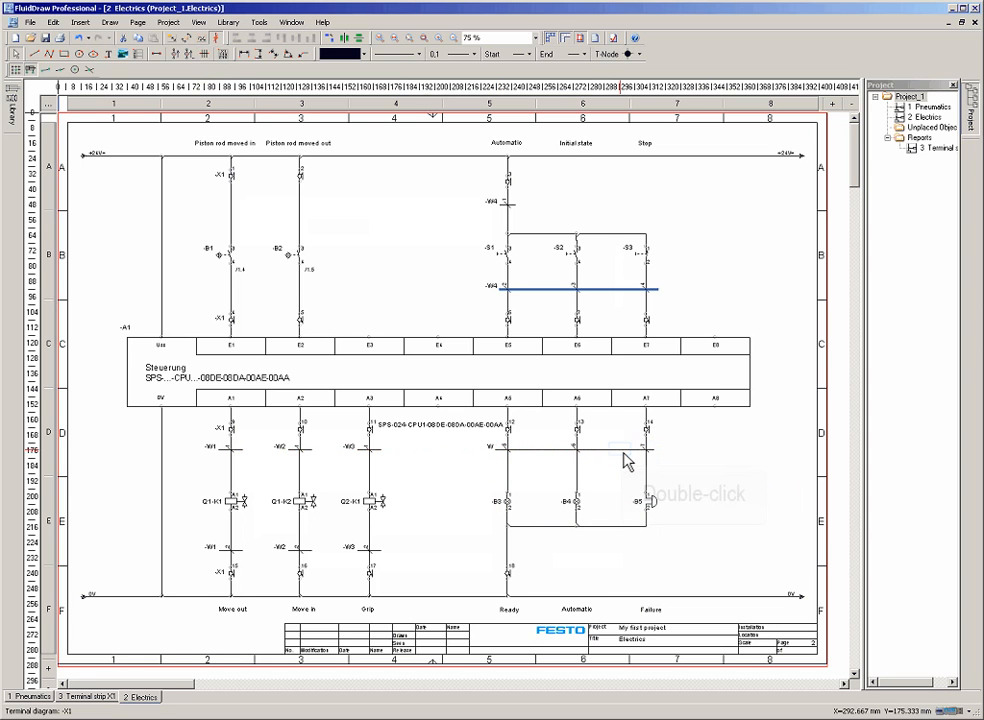
{"action": "double_click", "coordinate": [621, 452]}
{"action": "left_click", "coordinate": [267, 283]}
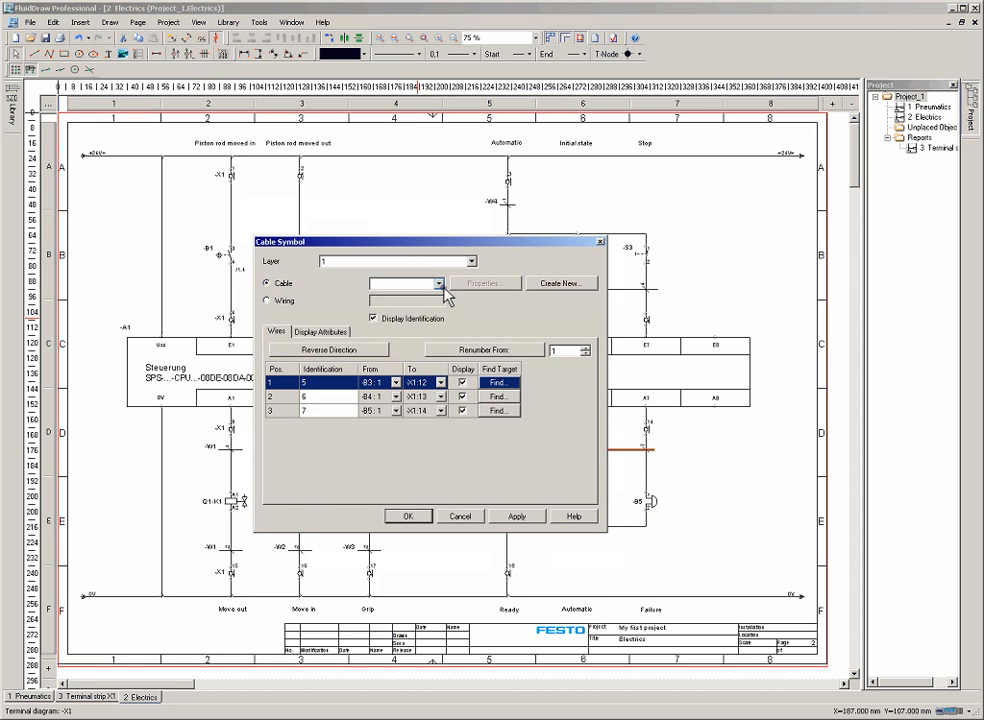
{"action": "left_click", "coordinate": [438, 283]}
{"action": "left_click", "coordinate": [420, 320]}
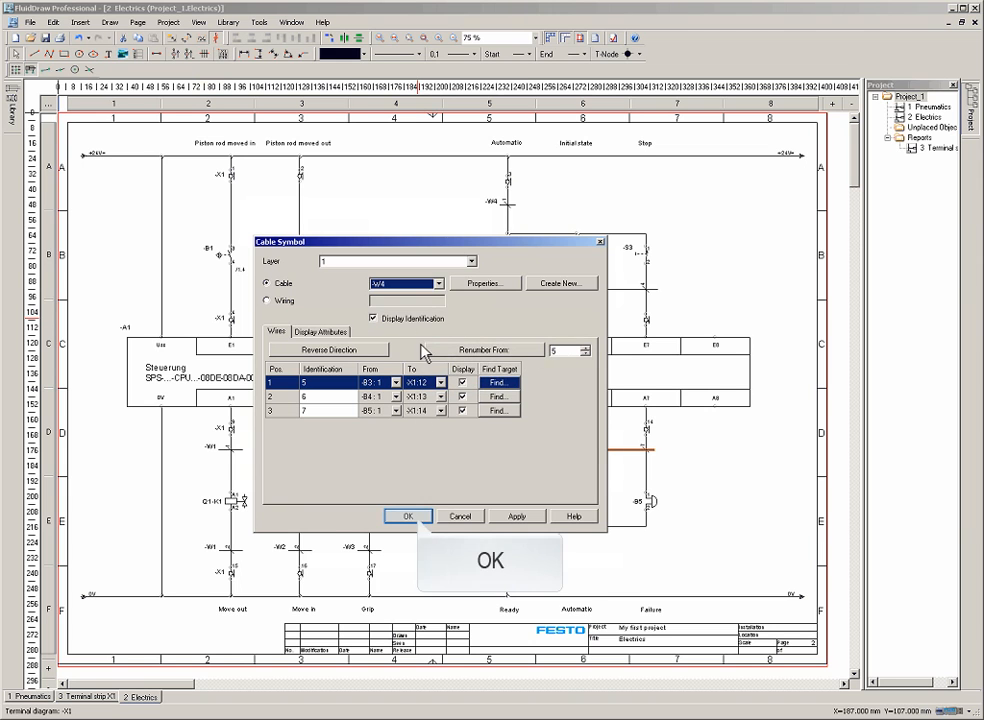
{"action": "left_click", "coordinate": [408, 516]}
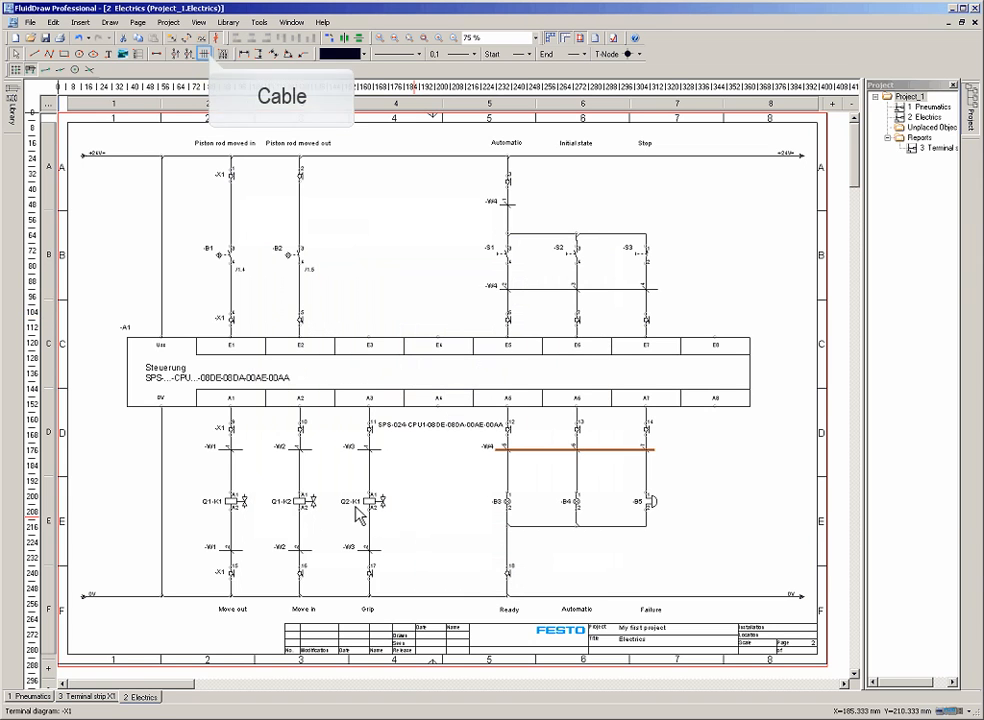
Step: Draw a cable symbol across the line between -B3 and terminal 18 and assign it to cable -W4
{"action": "left_click", "coordinate": [211, 57]}
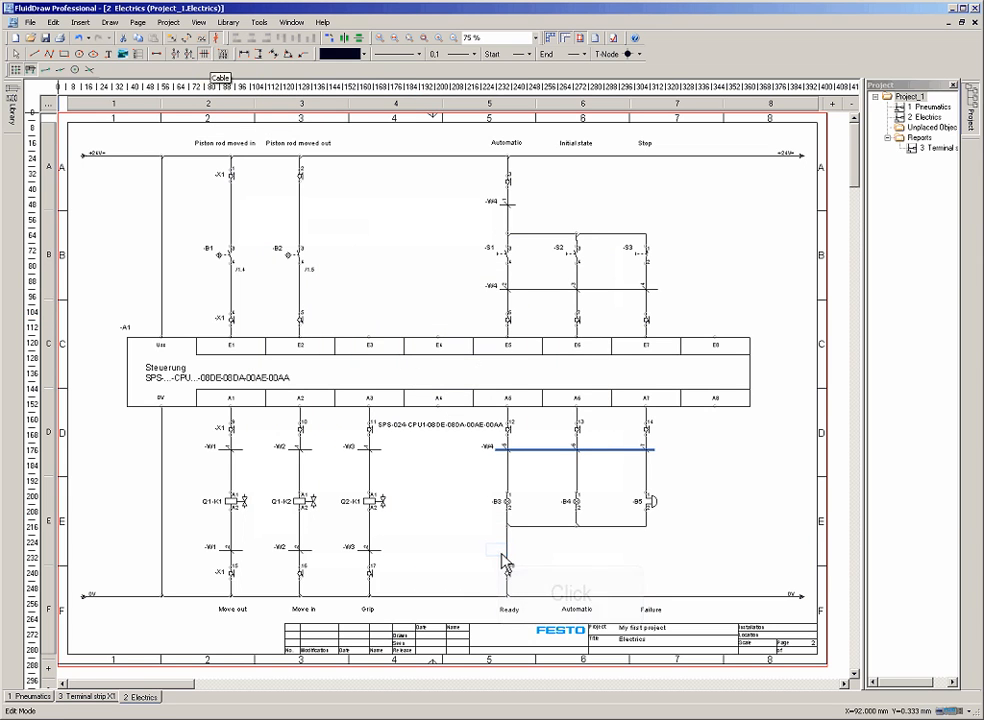
{"action": "left_click", "coordinate": [501, 551]}
{"action": "double_click", "coordinate": [515, 553]}
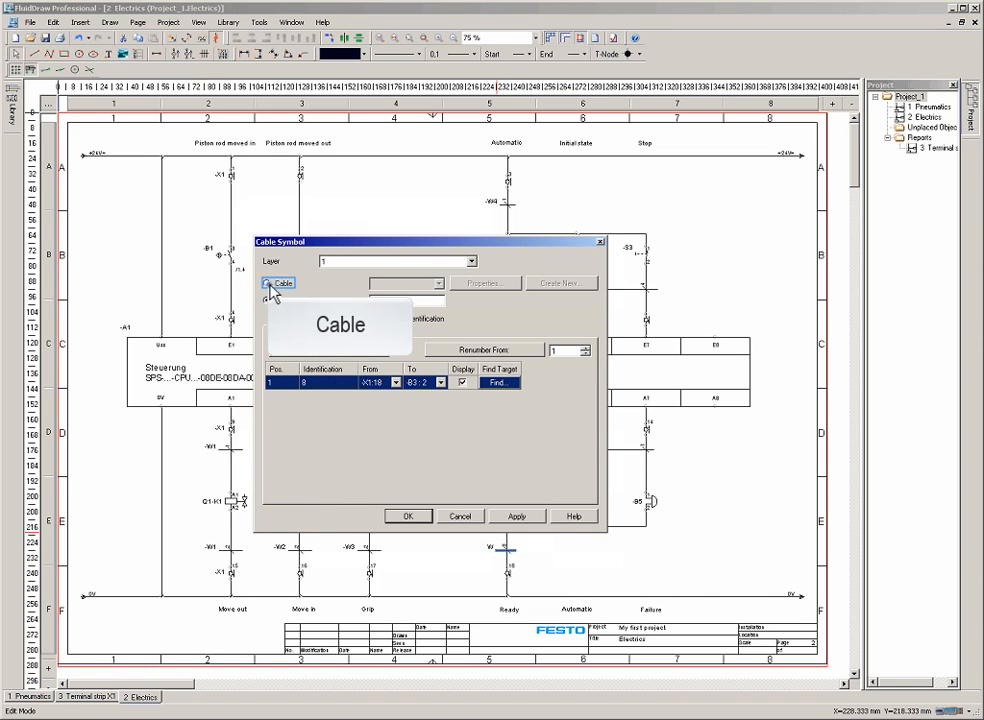
{"action": "left_click", "coordinate": [268, 284]}
{"action": "left_click", "coordinate": [438, 284]}
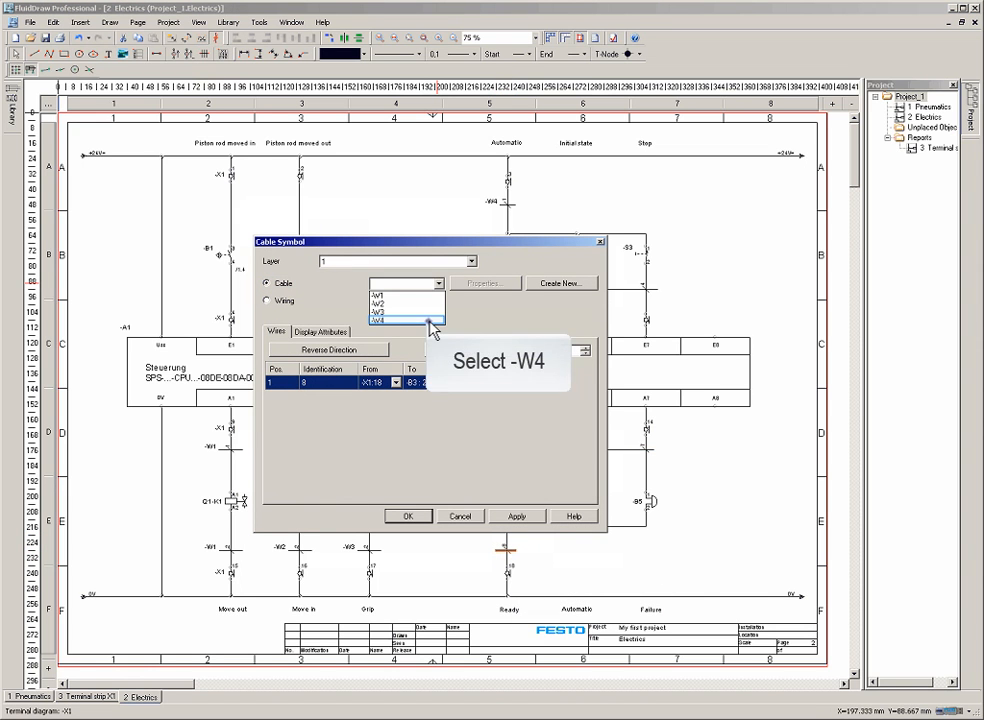
{"action": "left_click", "coordinate": [430, 321]}
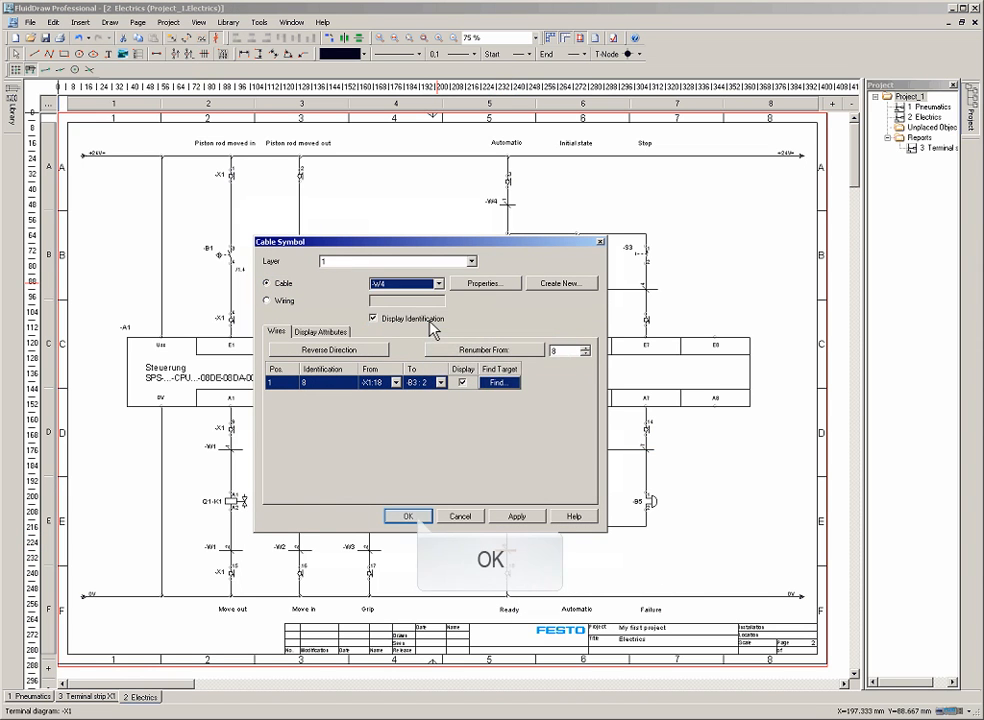
{"action": "left_click", "coordinate": [414, 520]}
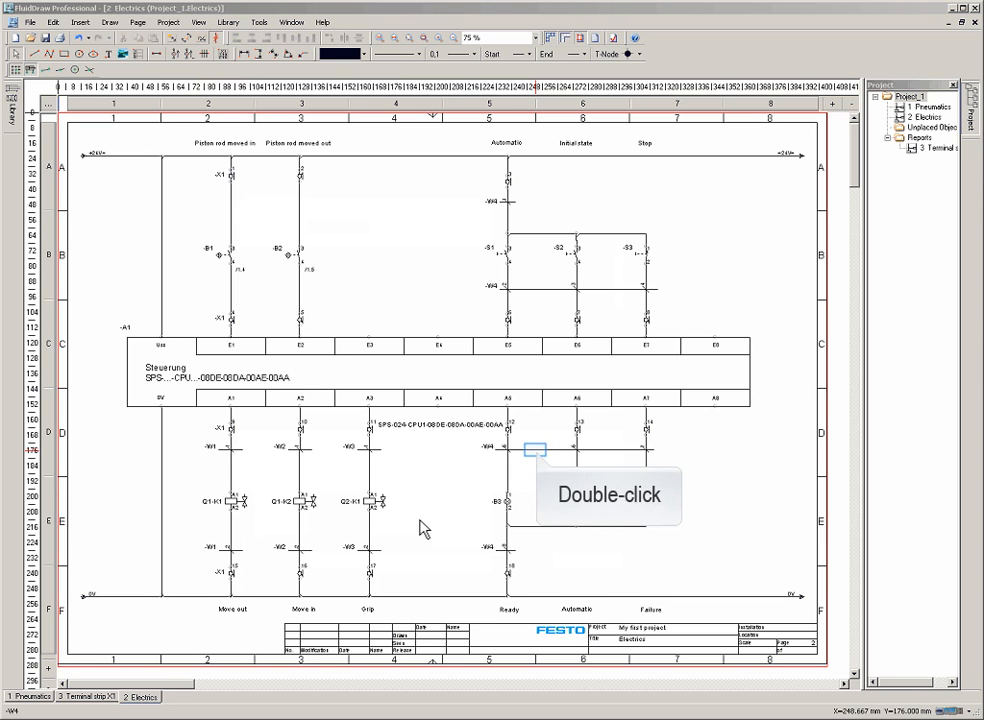
Step: Open the properties of the cable symbol above -B3 to -B5 and locate its wires 6, 7 and 5 in the circuit
{"action": "double_click", "coordinate": [535, 449]}
{"action": "left_click_drag", "start_coordinate": [378, 184], "coordinate": [238, 241]}
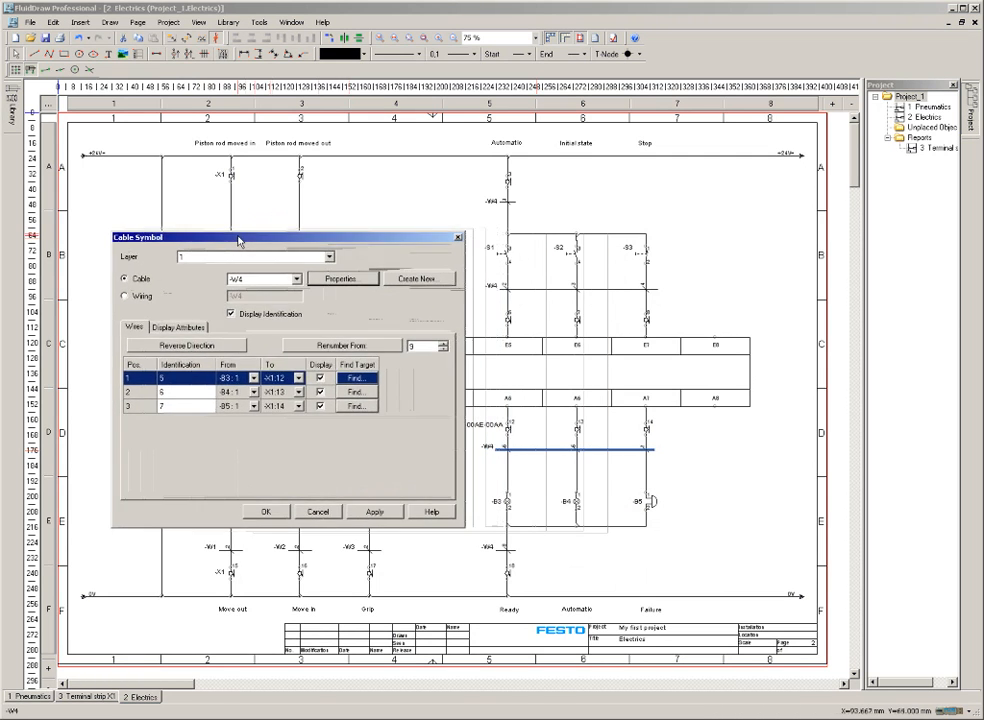
{"action": "left_click", "coordinate": [362, 398]}
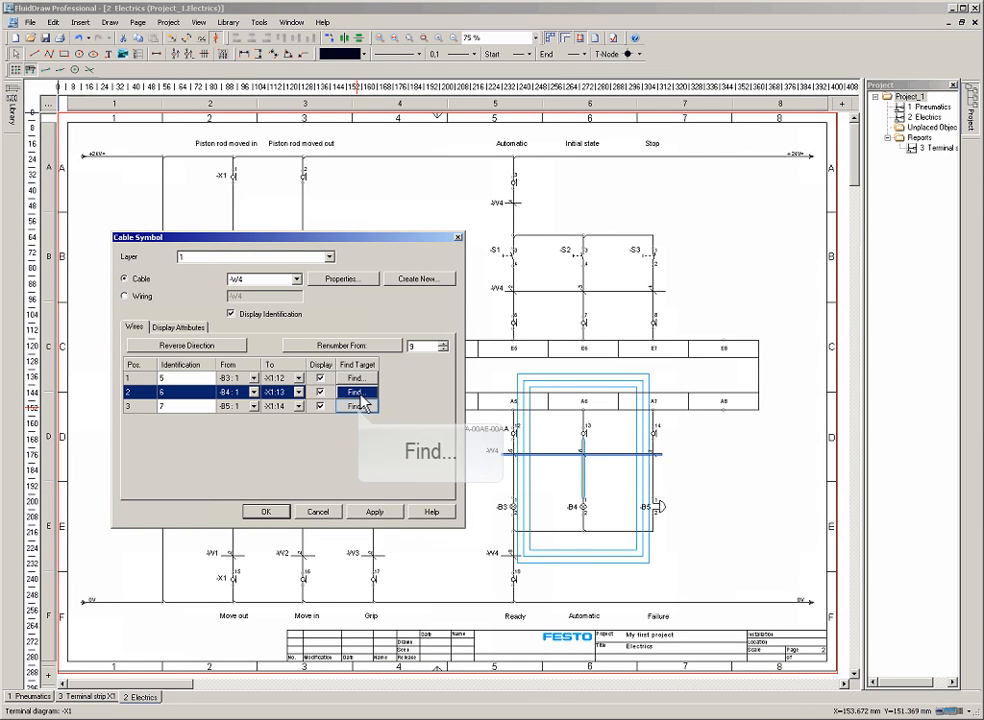
{"action": "left_click", "coordinate": [360, 408]}
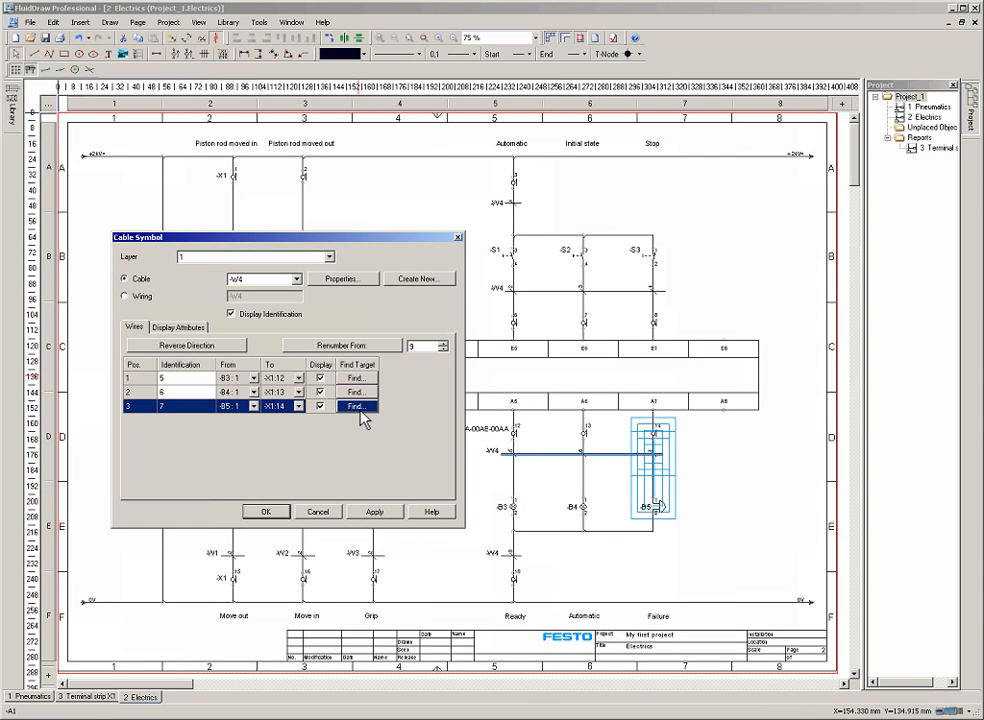
{"action": "left_click", "coordinate": [363, 380]}
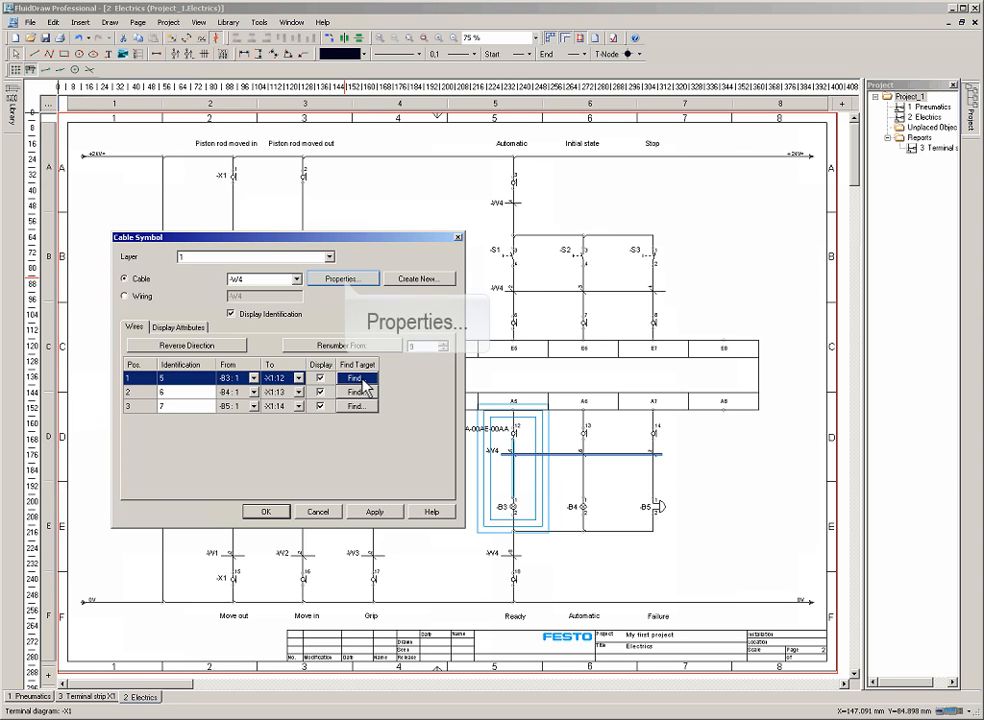
Step: Open the properties of cable -W4 and locate each of its four cable symbols in the circuit
{"action": "left_click", "coordinate": [347, 281]}
{"action": "left_click_drag", "start_coordinate": [470, 209], "coordinate": [325, 178]}
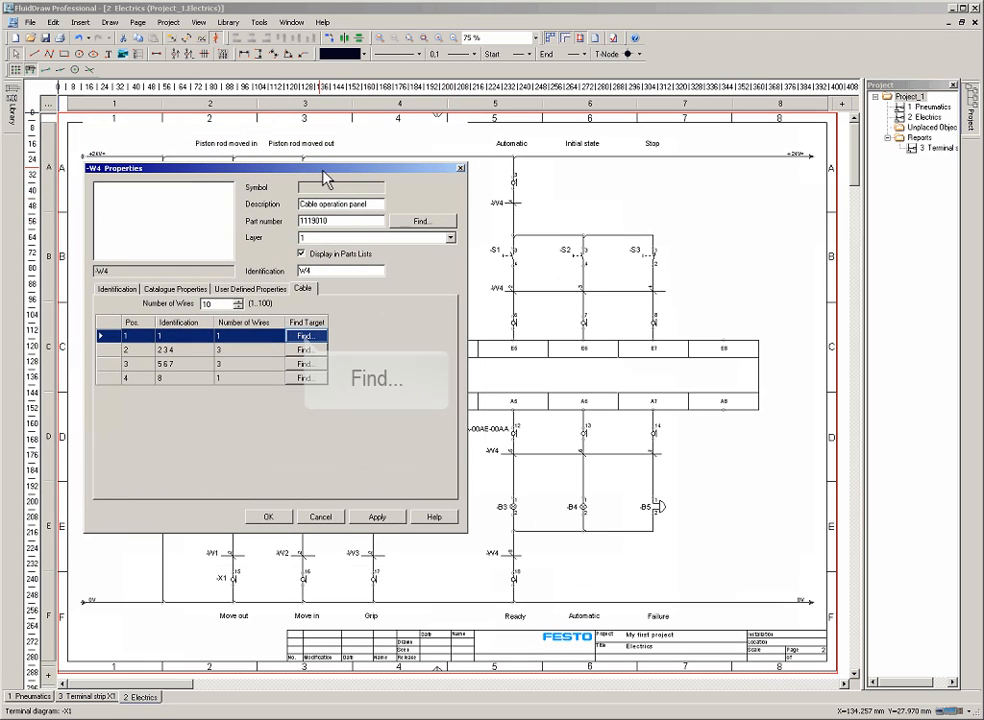
{"action": "left_click", "coordinate": [306, 338]}
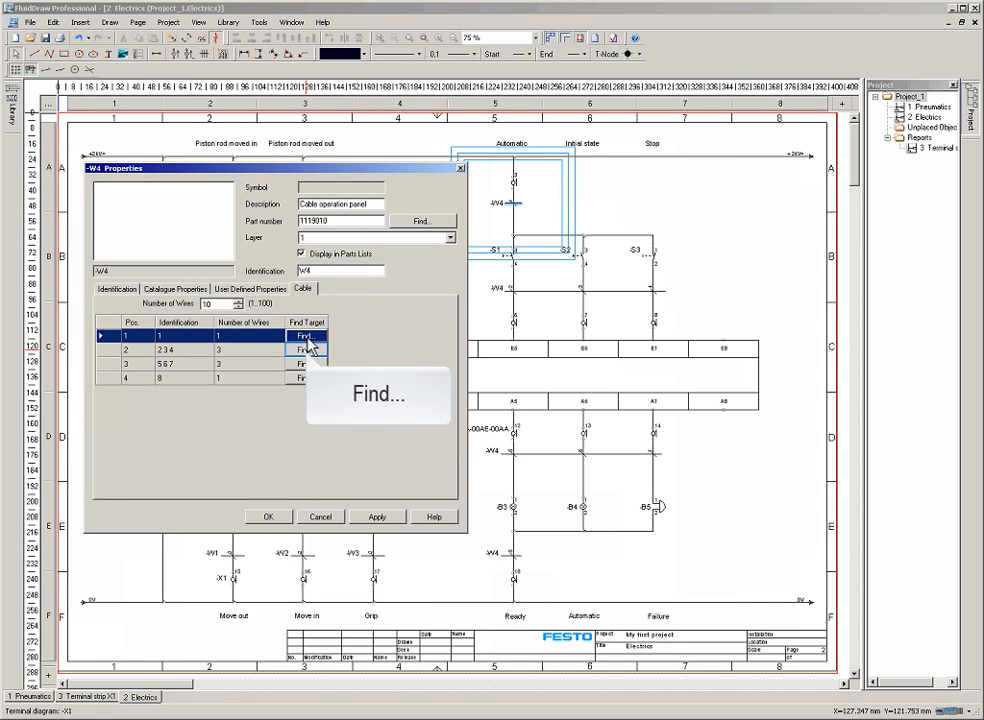
{"action": "left_click", "coordinate": [306, 350]}
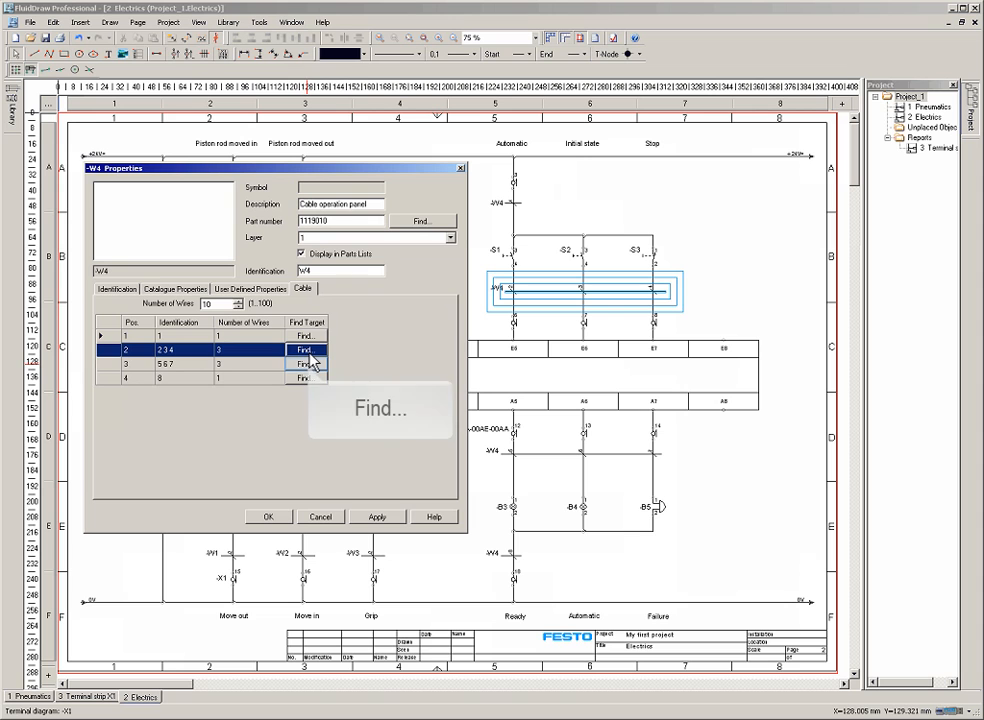
{"action": "left_click", "coordinate": [306, 364]}
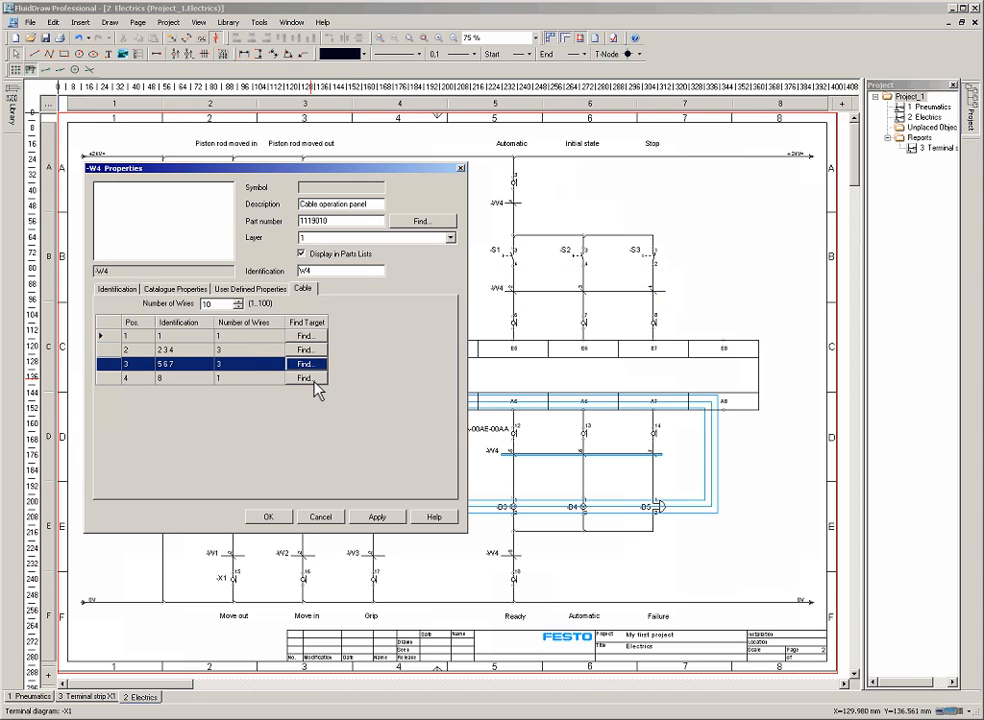
{"action": "left_click", "coordinate": [314, 383]}
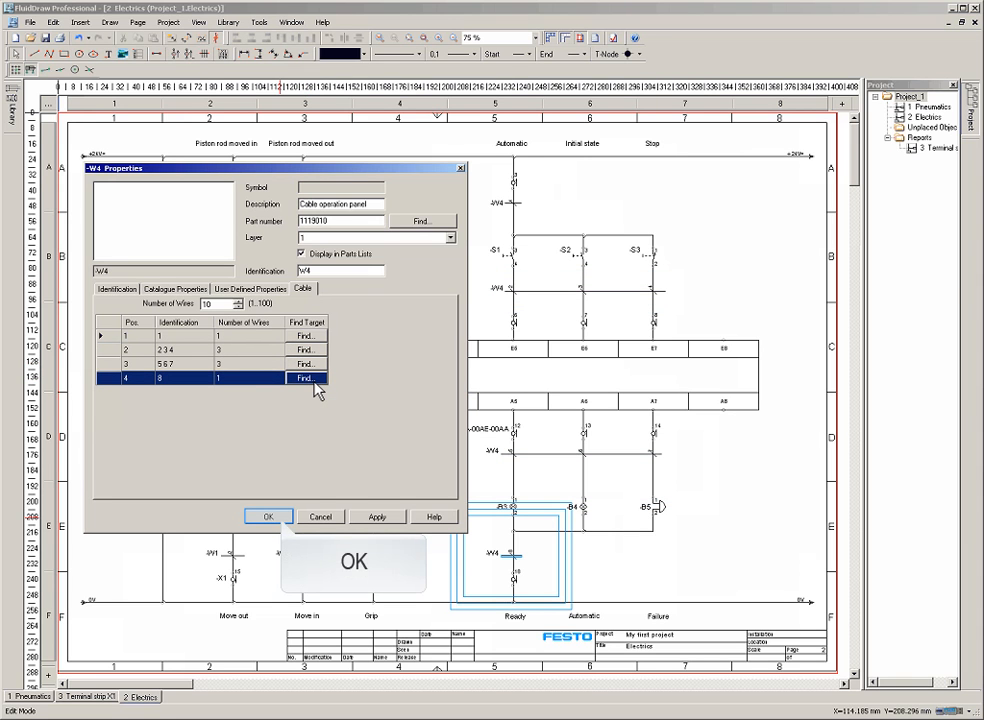
{"action": "left_click", "coordinate": [270, 517]}
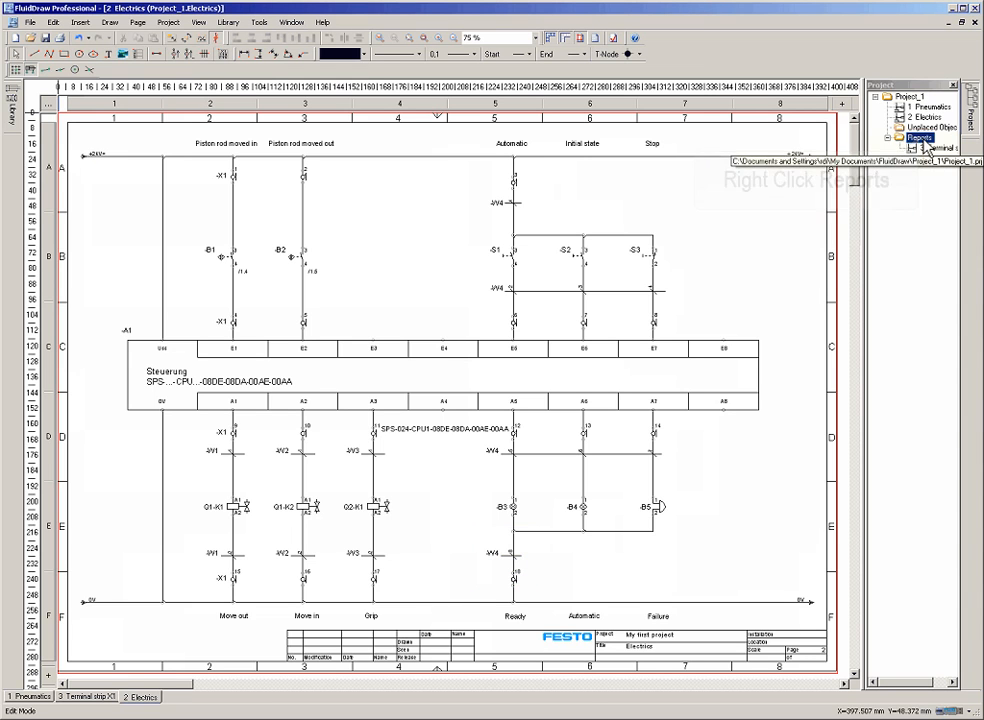
Step: Add a new page described as "Solenoid valve cable maps" to the project's Reports folder
{"action": "right_click", "coordinate": [913, 137]}
{"action": "mouse_move", "coordinate": [908, 144]}
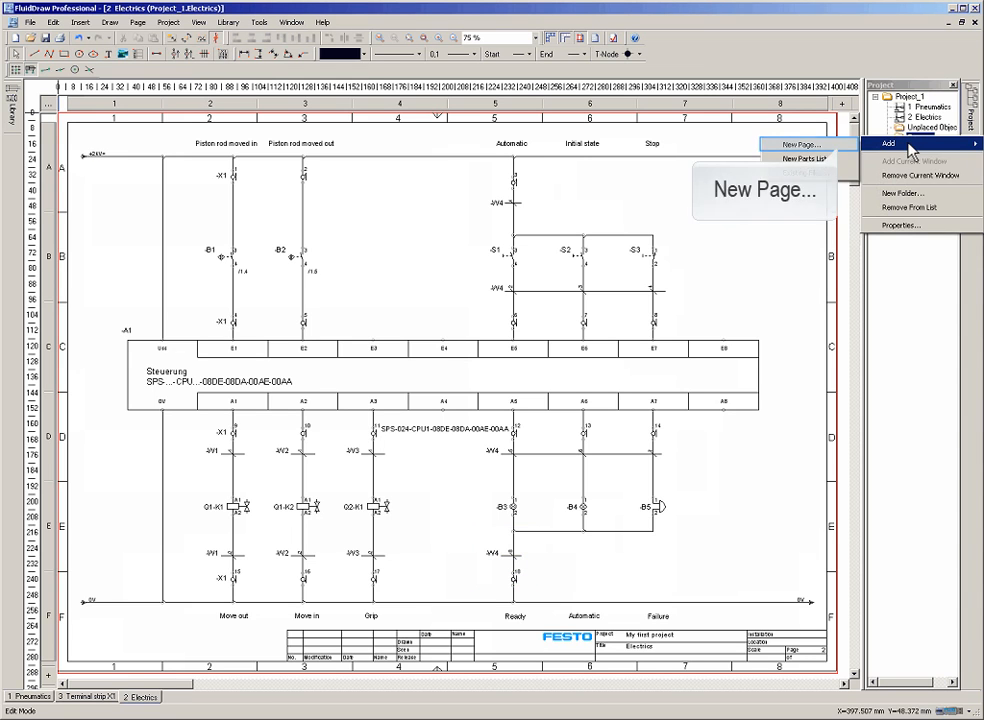
{"action": "left_click", "coordinate": [841, 147]}
{"action": "type", "text": "Solenoid valve cable maps"}
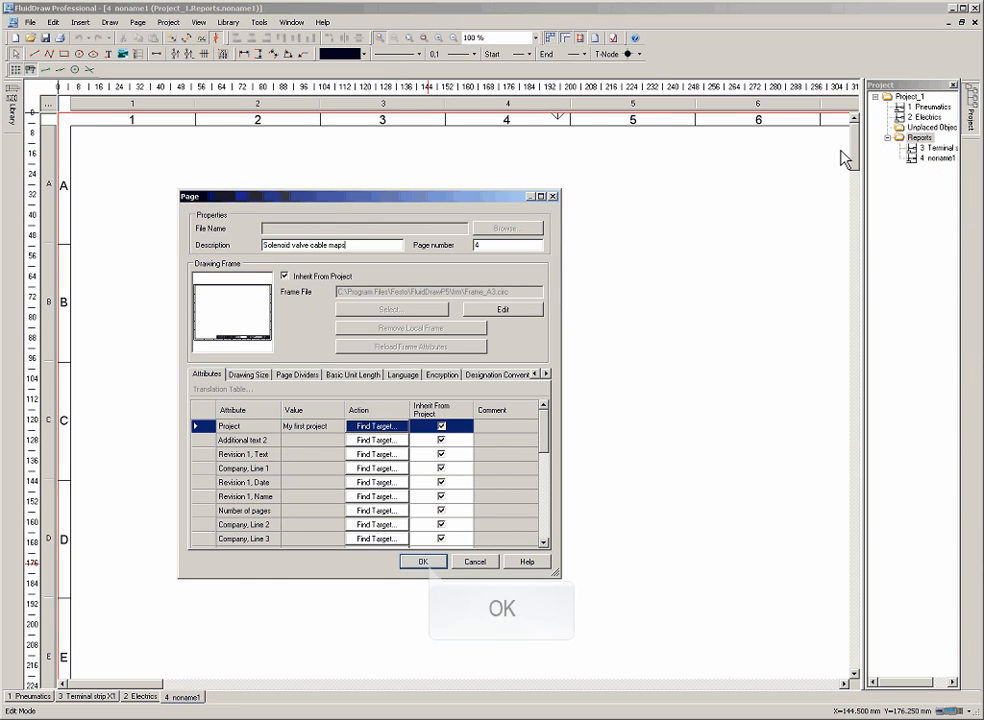
{"action": "left_click", "coordinate": [422, 561]}
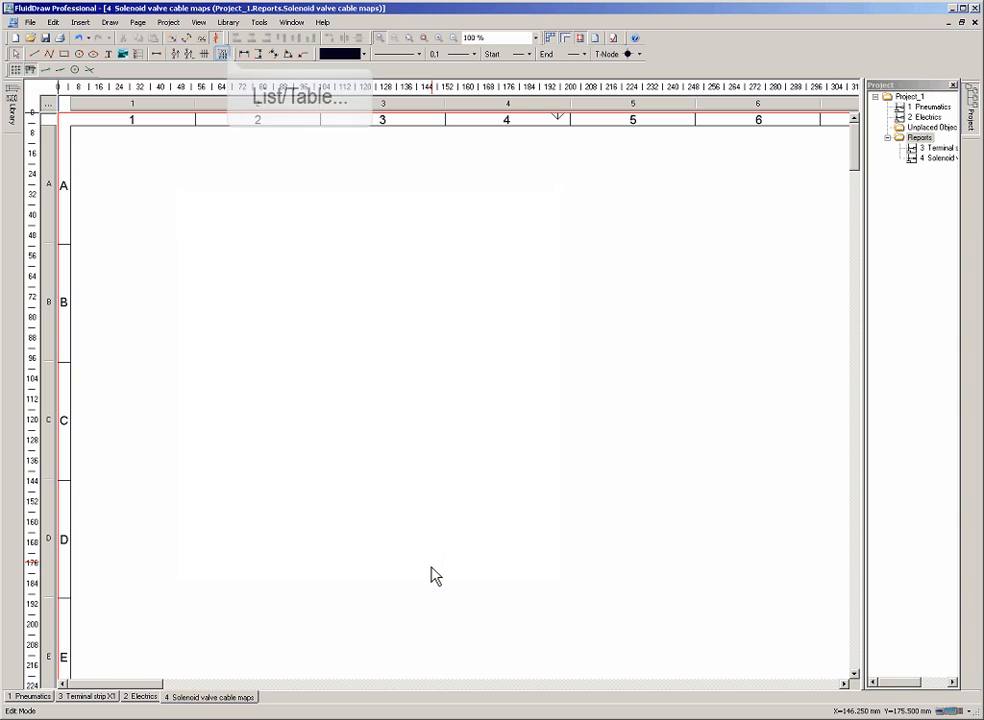
Step: Insert a cable map for cable -W1 at the upper-left corner of the new page's drawing area
{"action": "left_click", "coordinate": [227, 57]}
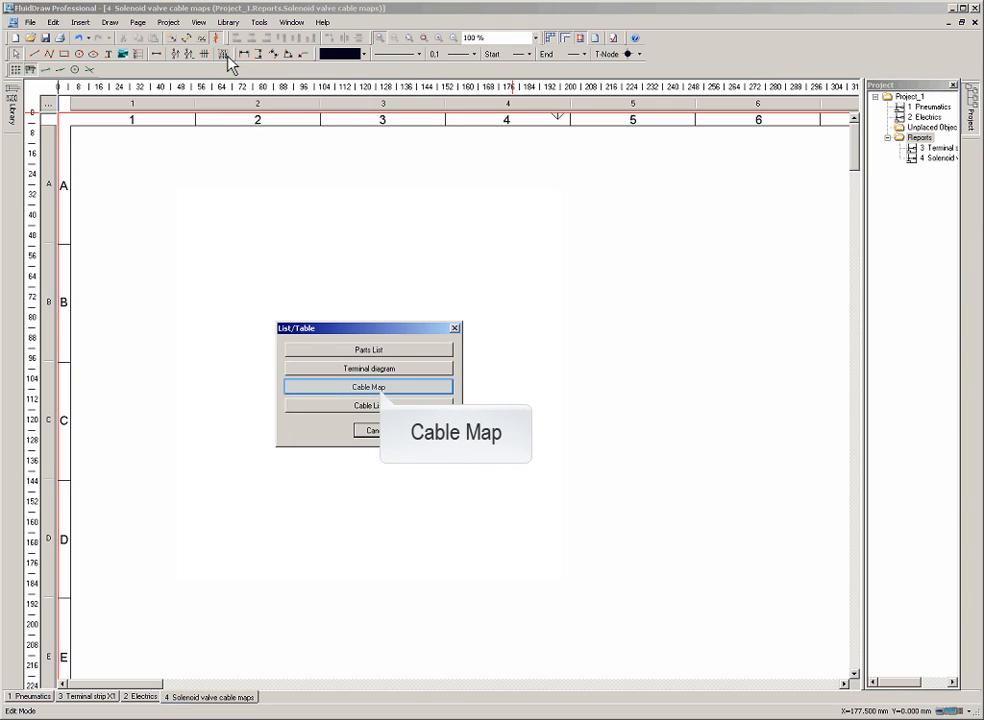
{"action": "left_click", "coordinate": [382, 389]}
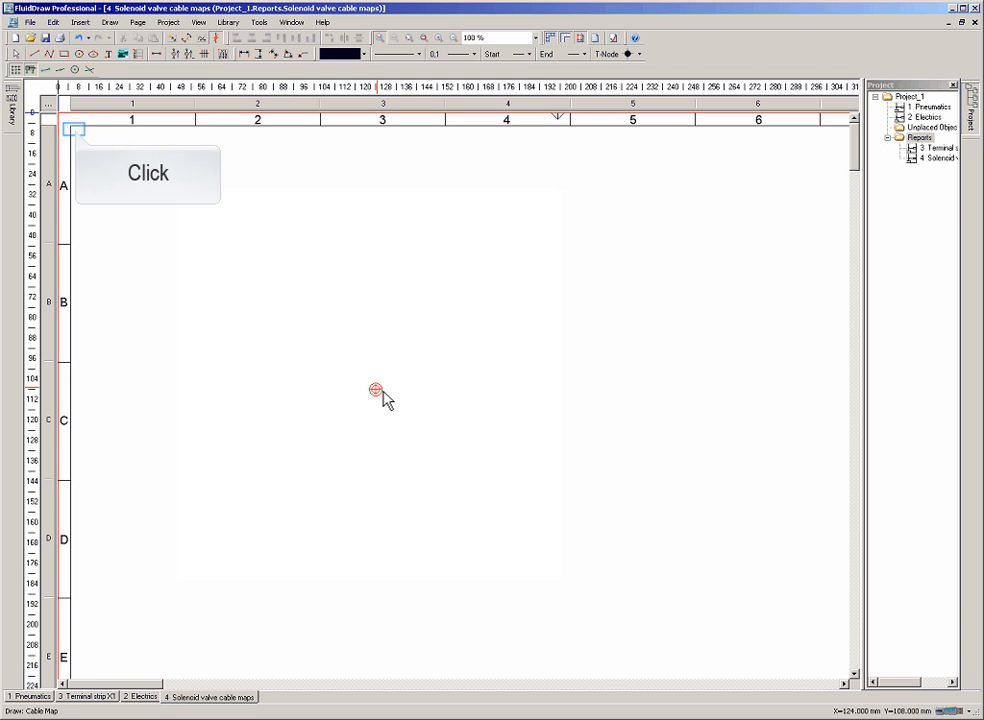
{"action": "left_click", "coordinate": [78, 139]}
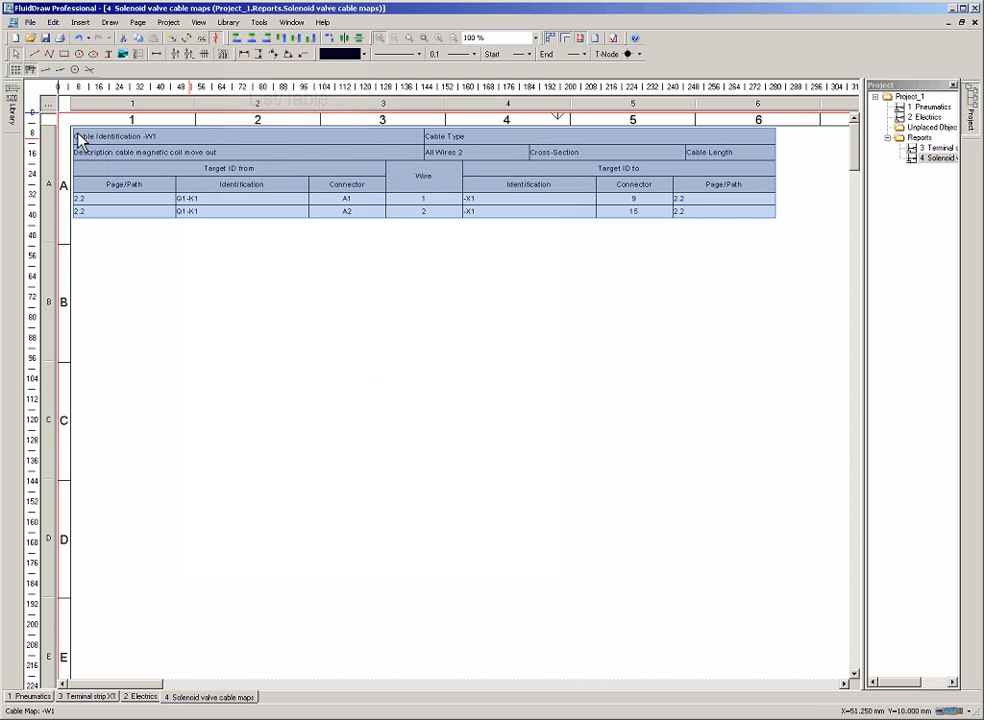
Step: Insert a cable map for cable -W2 directly below the -W1 cable map
{"action": "left_click", "coordinate": [225, 58]}
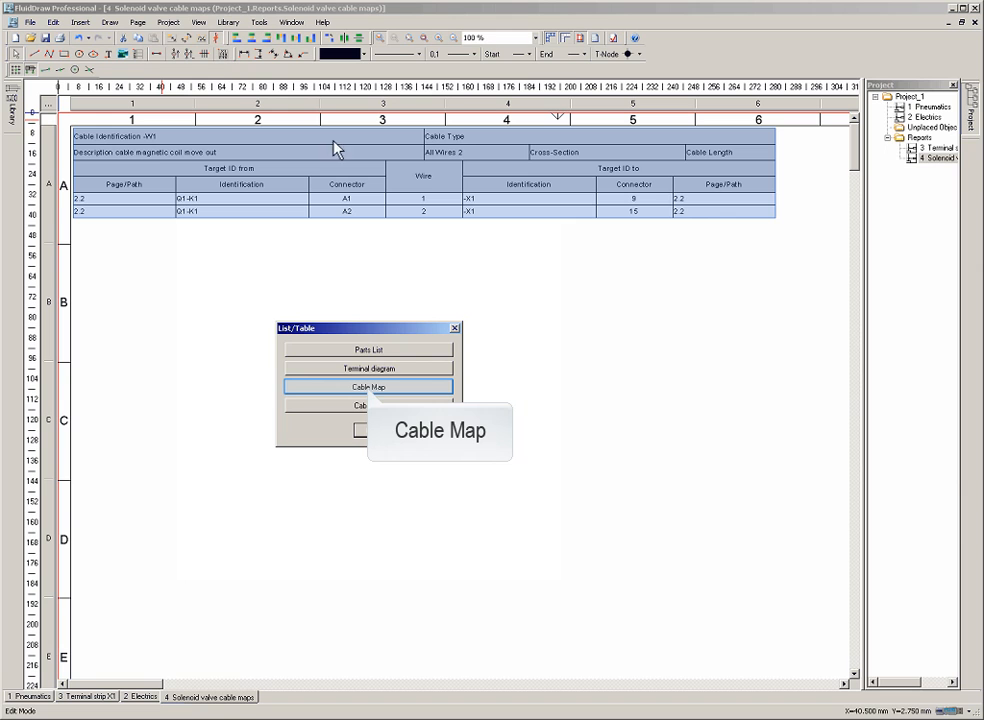
{"action": "left_click", "coordinate": [367, 389]}
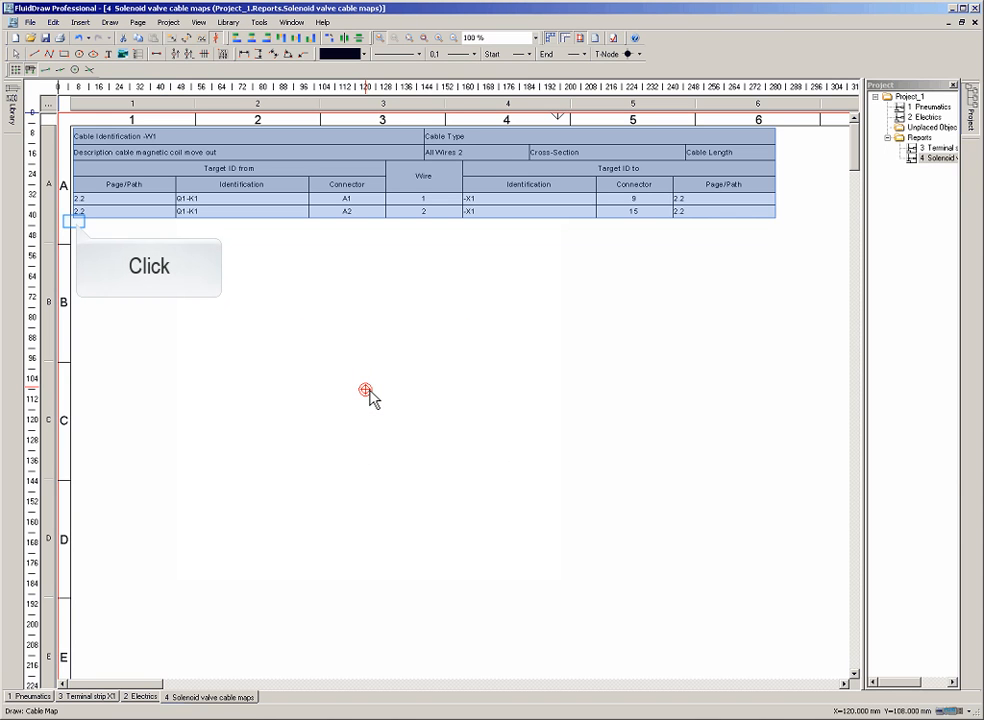
{"action": "left_click", "coordinate": [78, 232]}
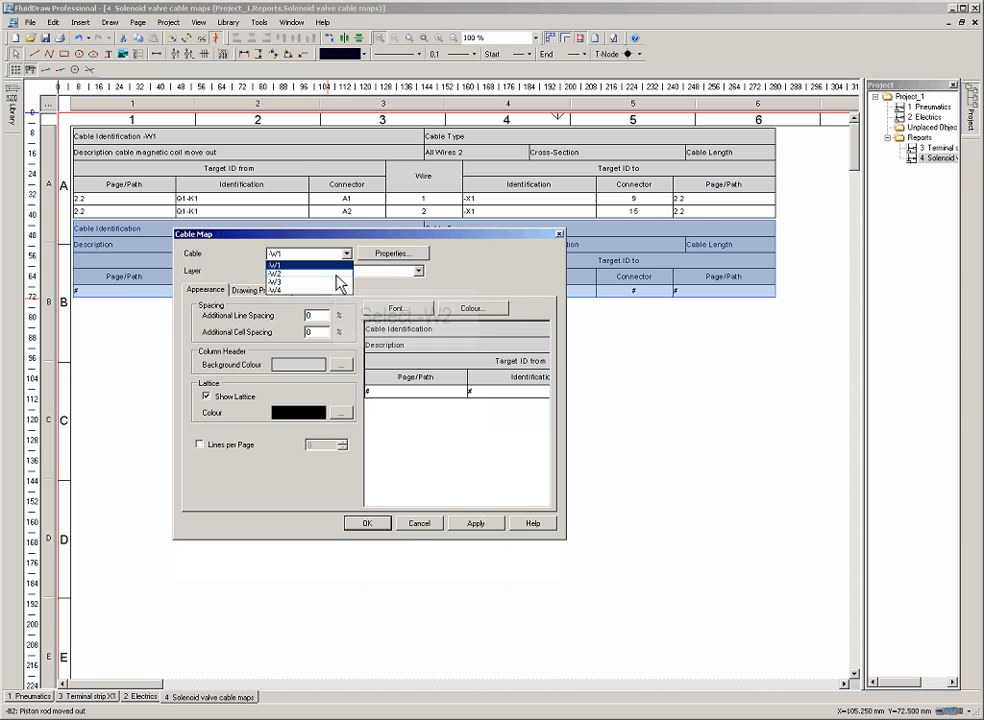
{"action": "left_click", "coordinate": [290, 273]}
{"action": "left_click", "coordinate": [369, 524]}
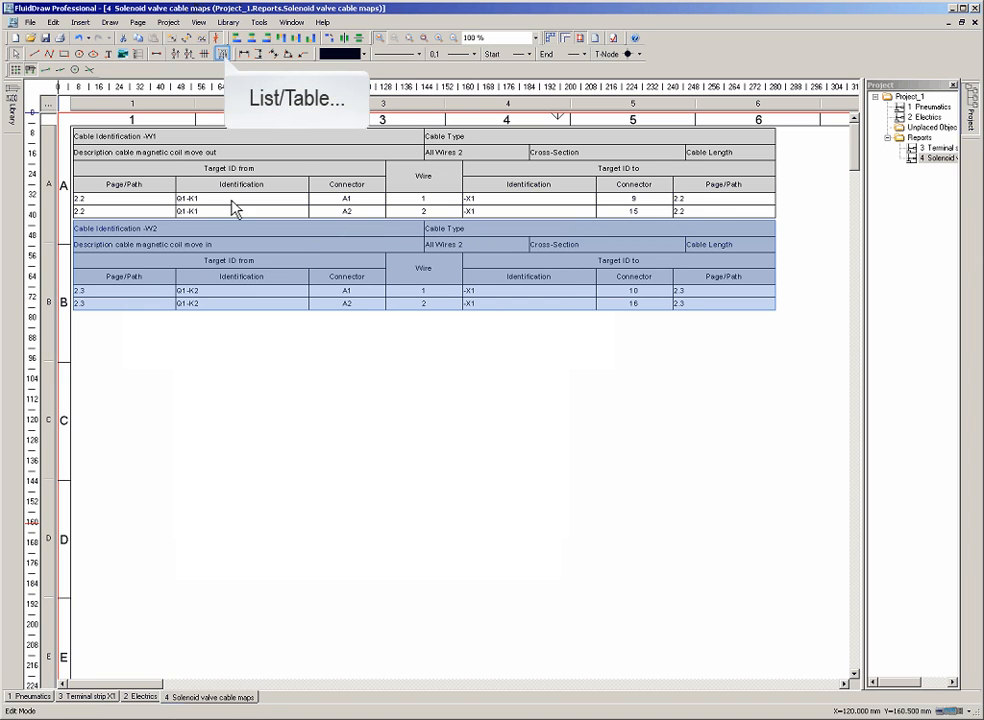
Step: Insert a cable map for cable -W3 directly below the -W2 cable map
{"action": "left_click", "coordinate": [222, 53]}
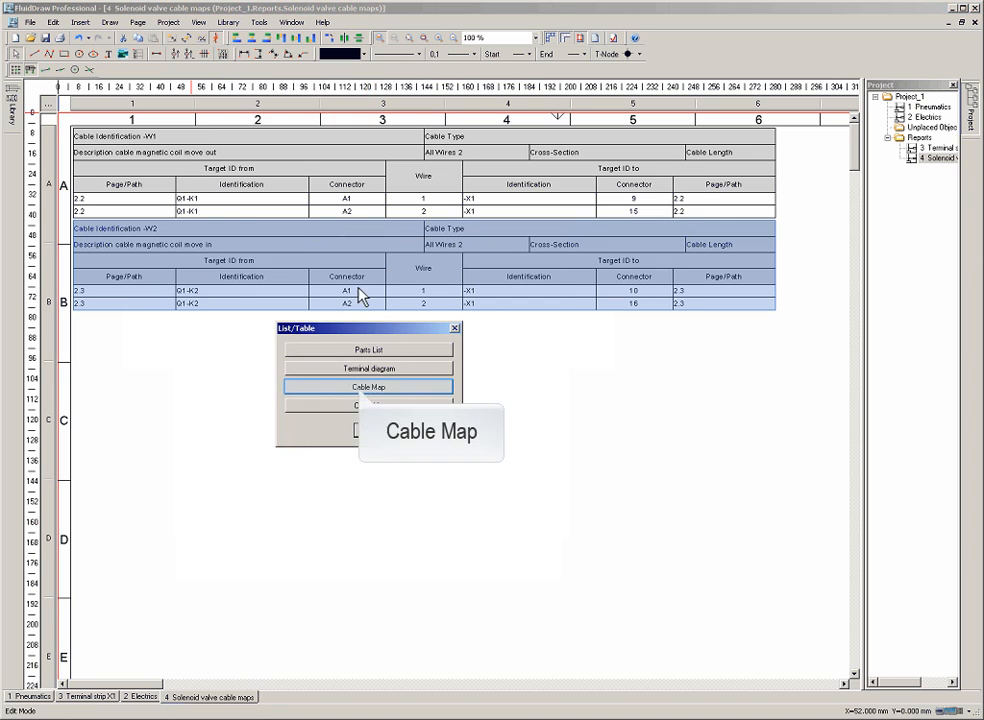
{"action": "left_click", "coordinate": [364, 389]}
{"action": "left_click", "coordinate": [82, 326]}
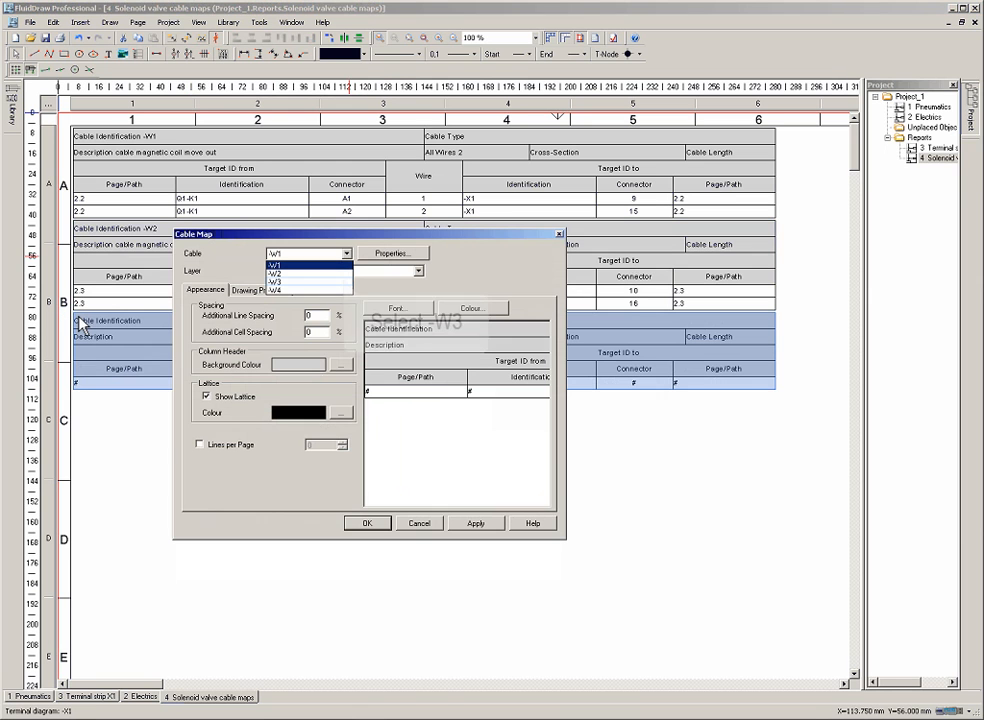
{"action": "left_click", "coordinate": [340, 282]}
{"action": "left_click", "coordinate": [370, 525]}
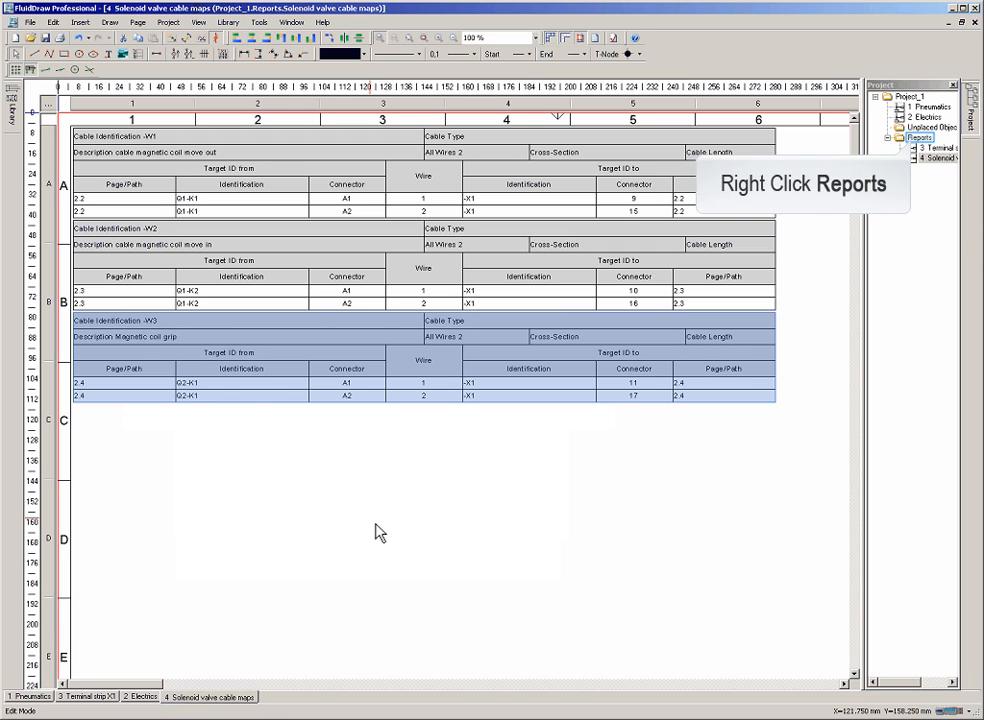
Step: Add a new page described as "Cable operation panel and cable list" to the project's Reports folder
{"action": "right_click", "coordinate": [915, 137]}
{"action": "mouse_move", "coordinate": [891, 148]}
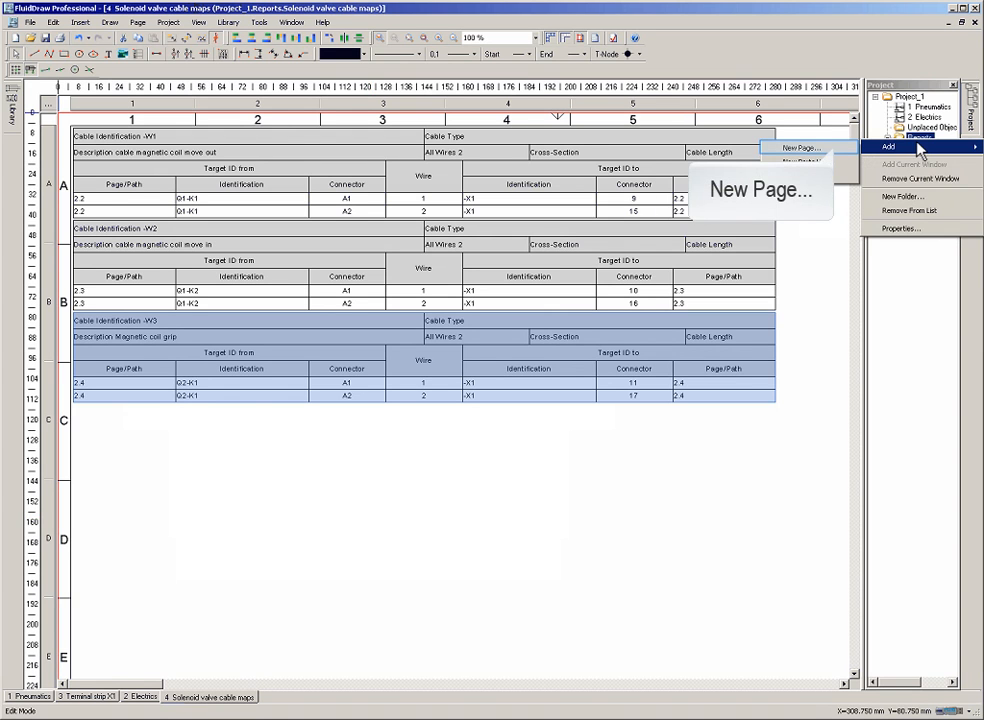
{"action": "left_click", "coordinate": [836, 150]}
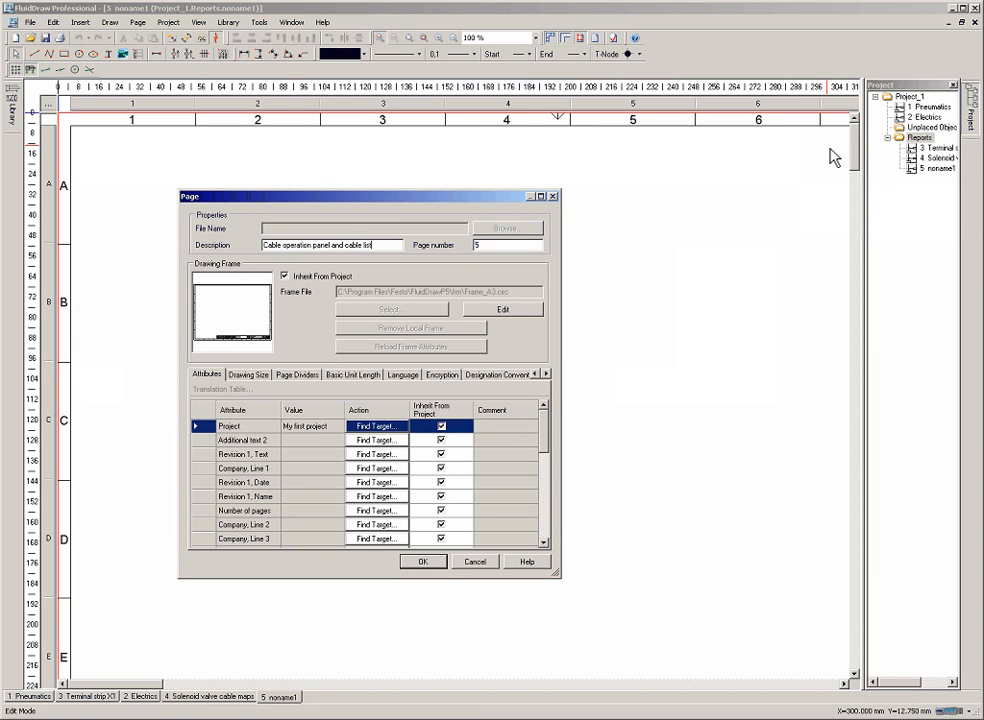
{"action": "key", "text": "Return"}
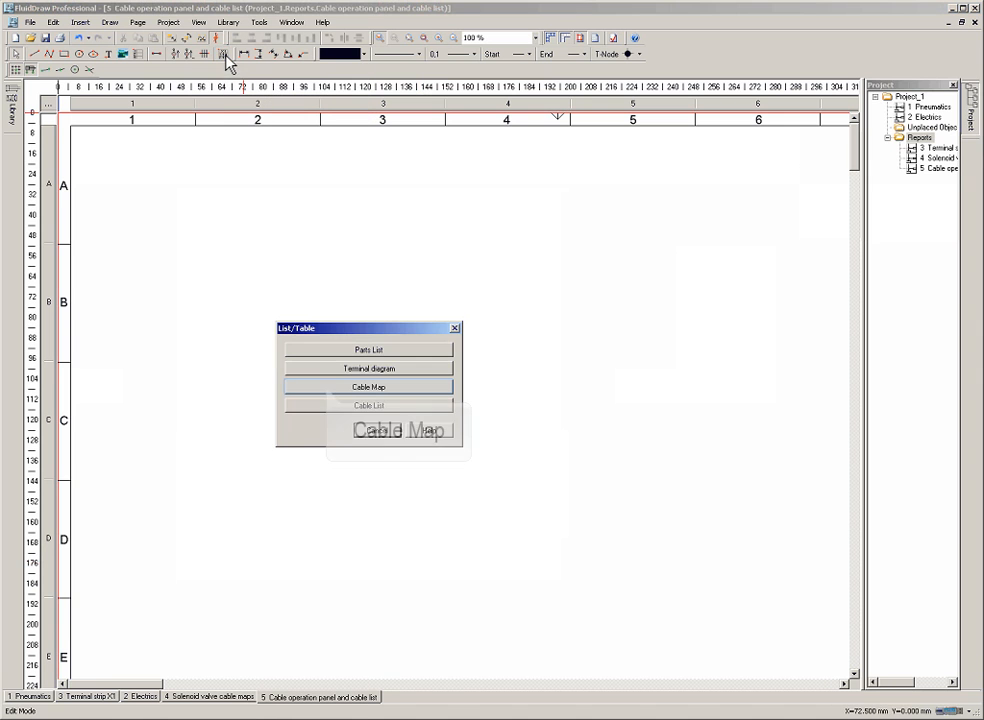
Step: Insert a cable map for cable -W4 at the upper-left corner of the new page's drawing area
{"action": "left_click", "coordinate": [328, 394]}
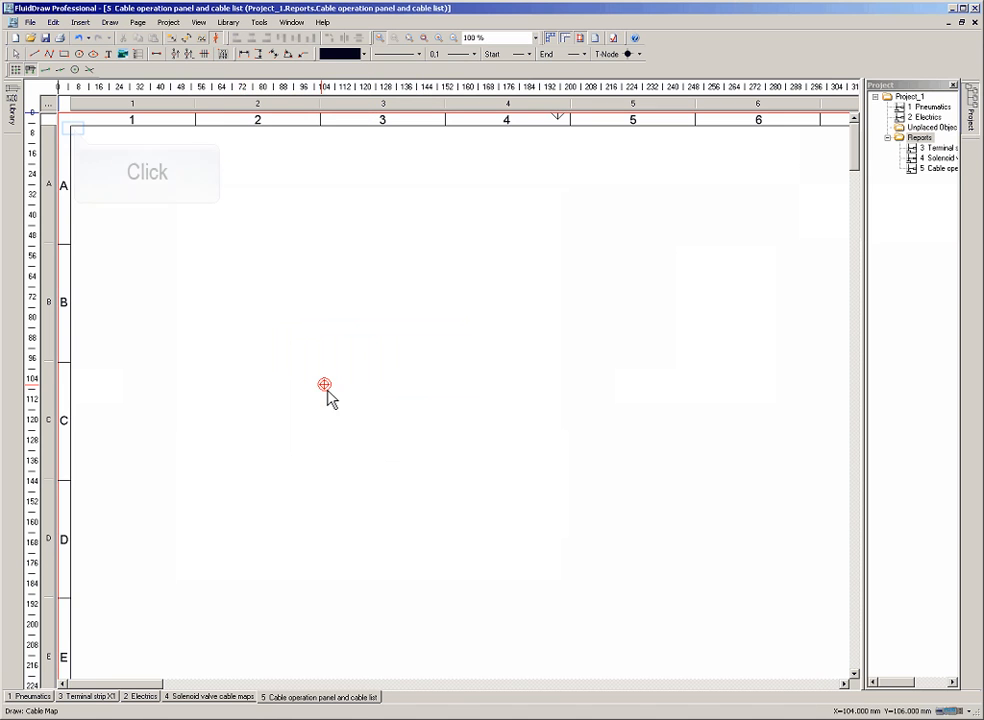
{"action": "left_click", "coordinate": [77, 132]}
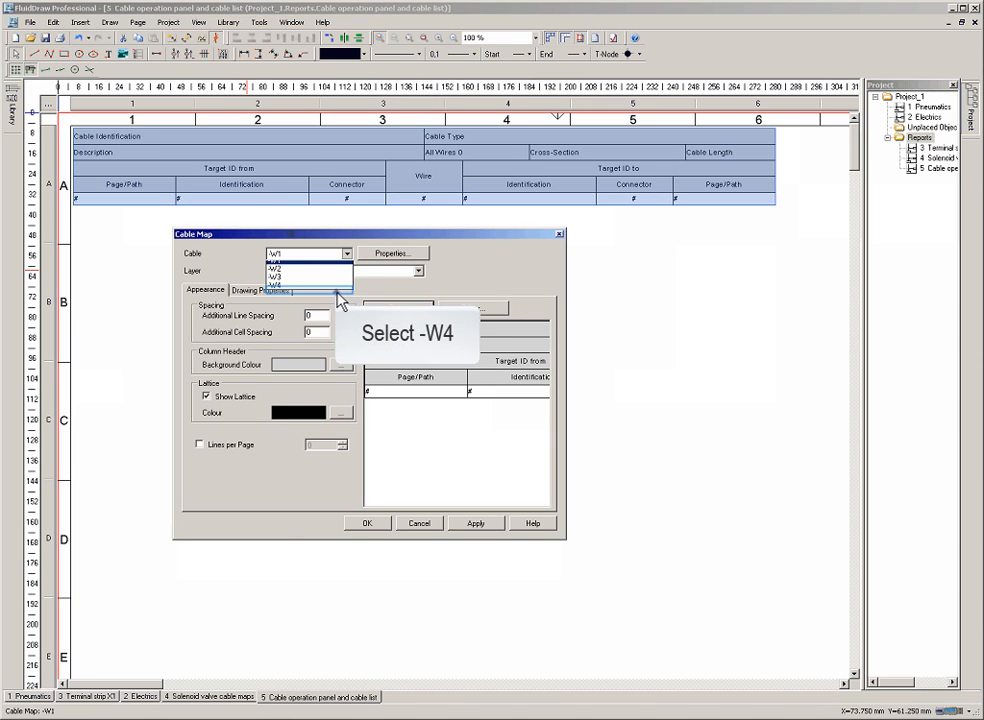
{"action": "left_click", "coordinate": [275, 285]}
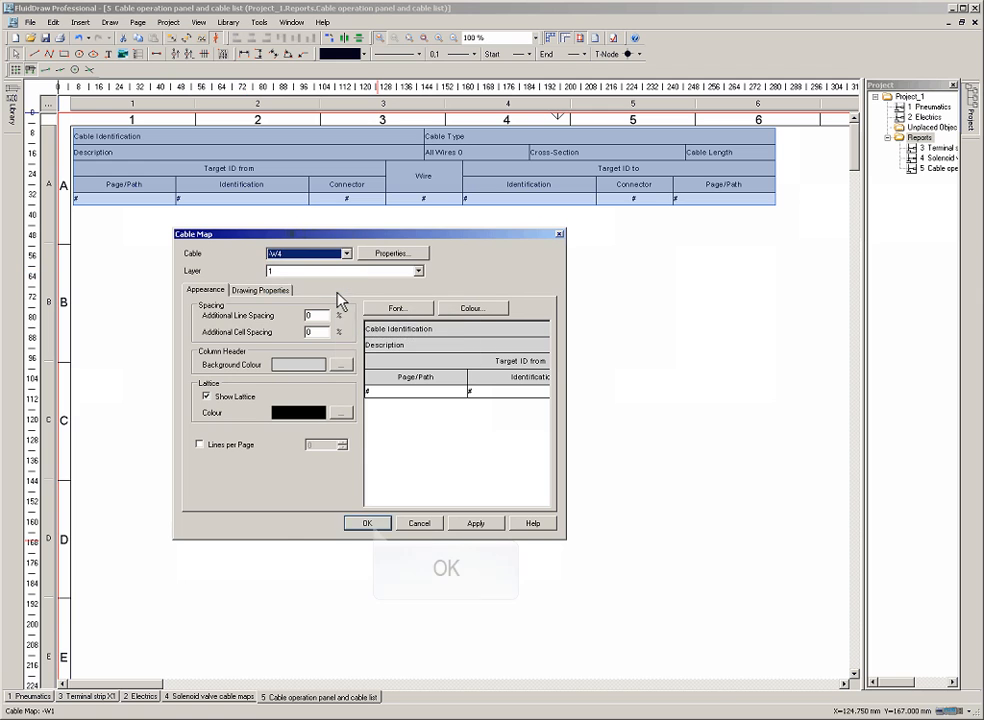
{"action": "left_click", "coordinate": [367, 524]}
Step: Insert a cable list that includes all project files below the -W4 cable map
{"action": "left_click", "coordinate": [226, 55]}
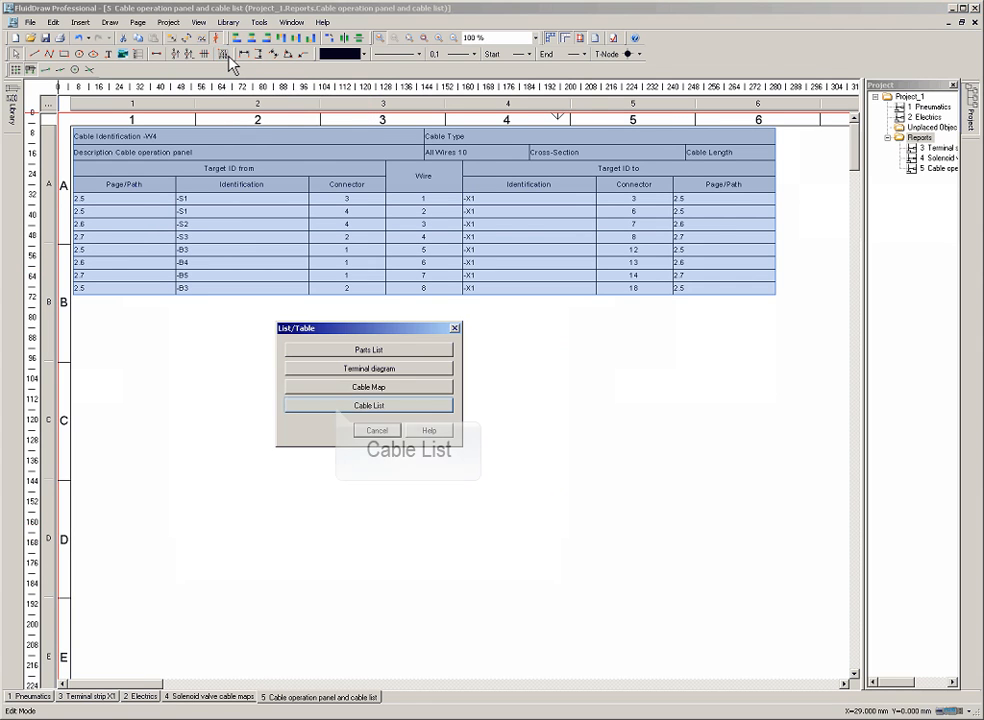
{"action": "left_click", "coordinate": [334, 404]}
{"action": "left_click", "coordinate": [79, 342]}
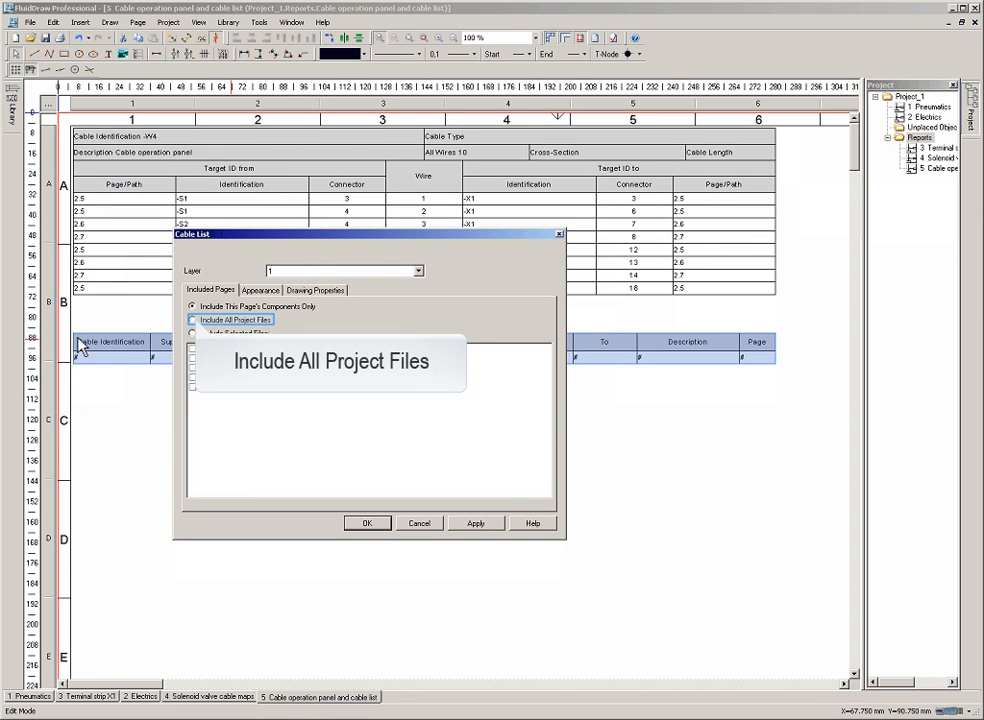
{"action": "left_click", "coordinate": [192, 319]}
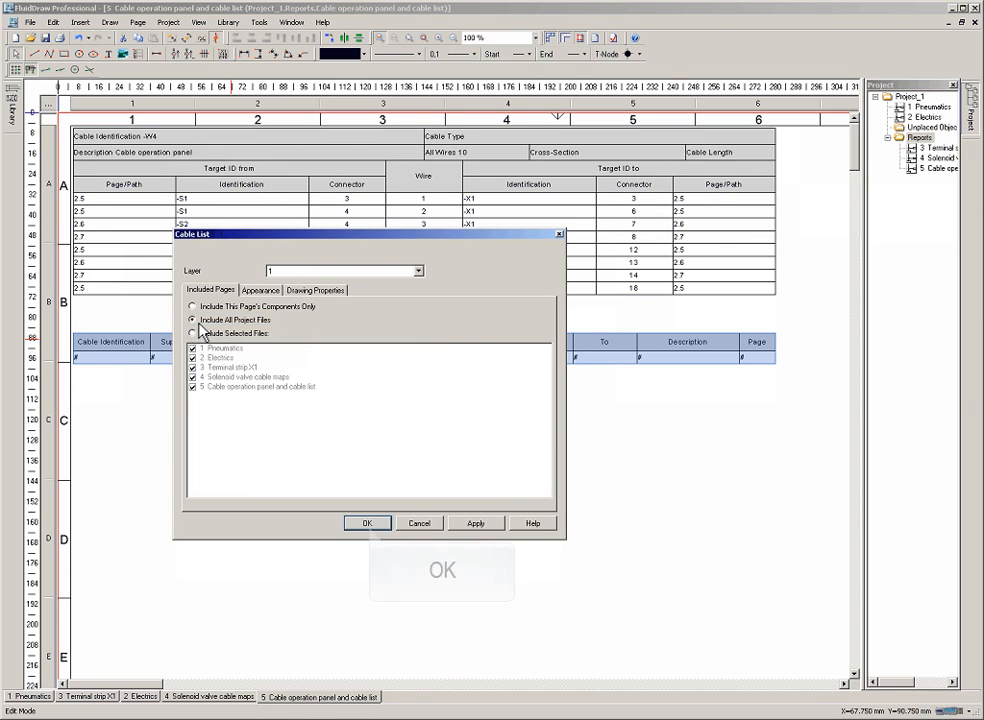
{"action": "left_click", "coordinate": [370, 528]}
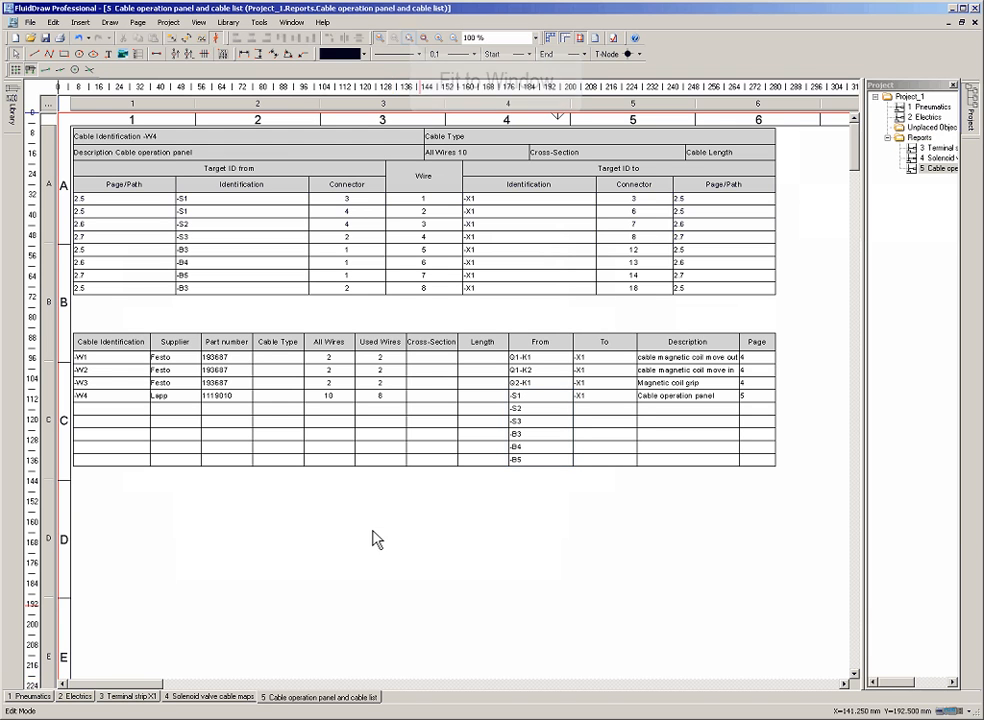
Step: Replace the Reports folder's inherited drawing frame with Drawing frame A4 Landscape and check it on pages 5 and 4
{"action": "left_click", "coordinate": [410, 38]}
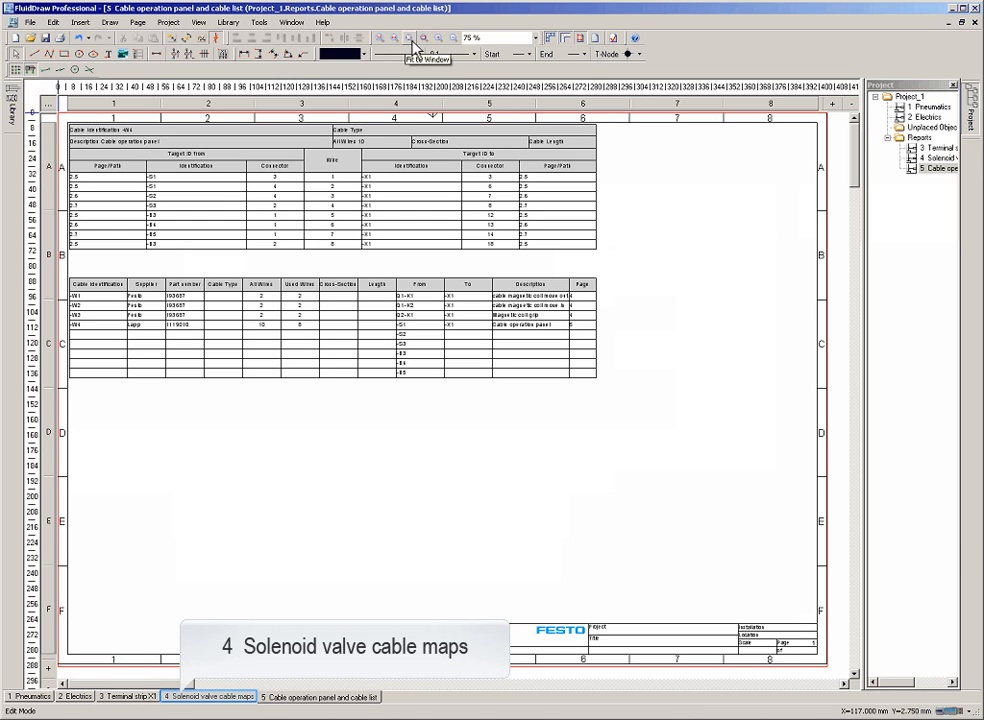
{"action": "left_click", "coordinate": [205, 697]}
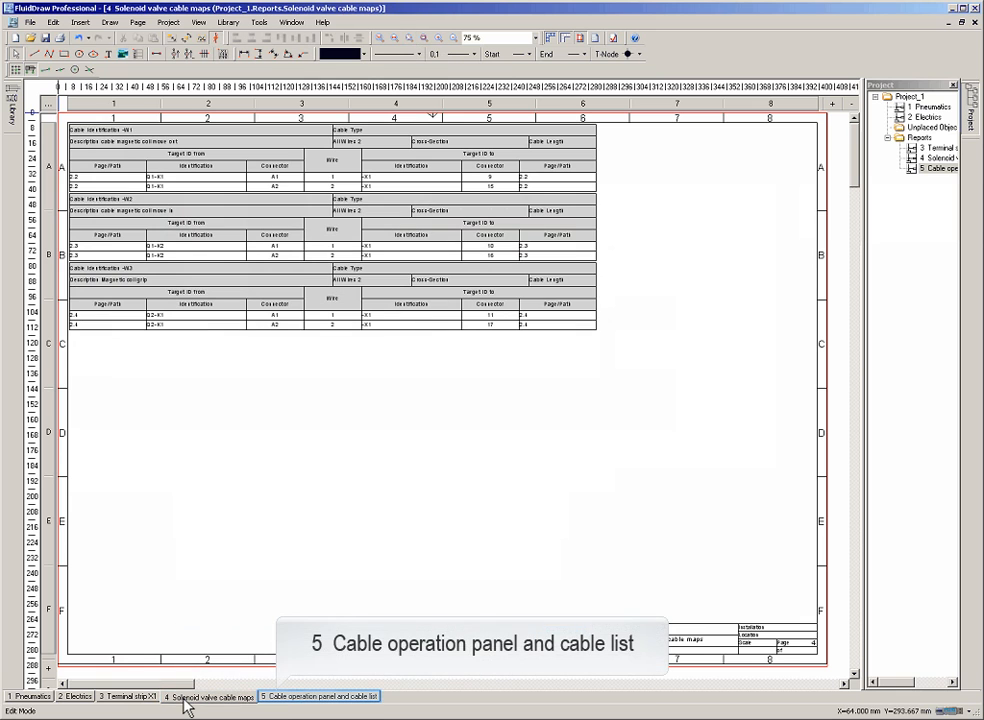
{"action": "left_click", "coordinate": [272, 697]}
{"action": "right_click", "coordinate": [916, 139]}
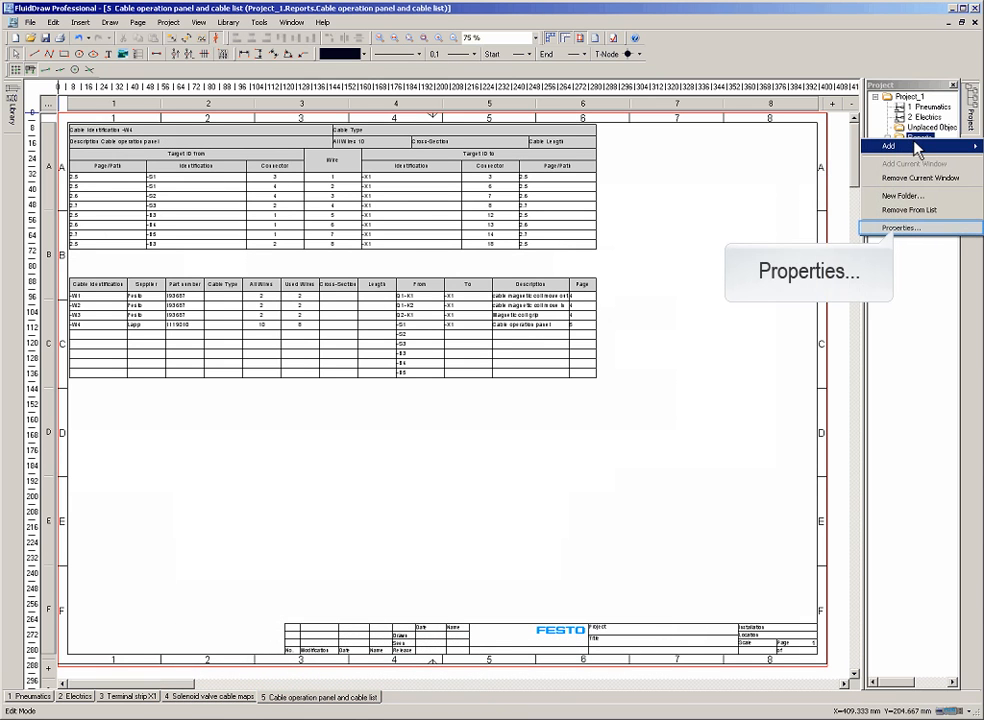
{"action": "left_click", "coordinate": [900, 229]}
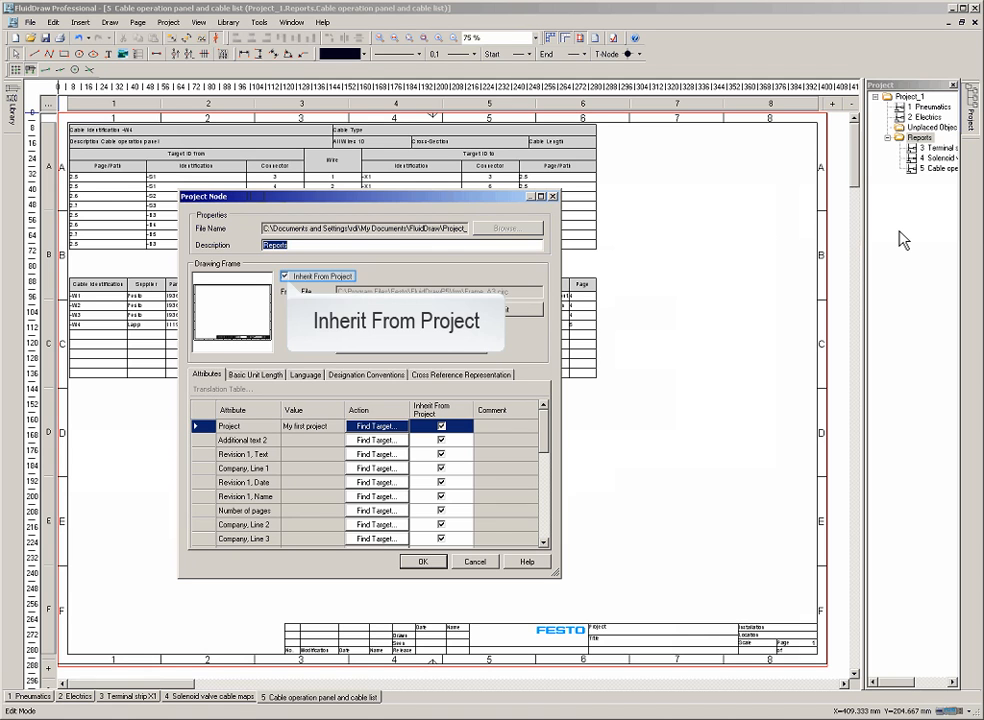
{"action": "left_click", "coordinate": [286, 277]}
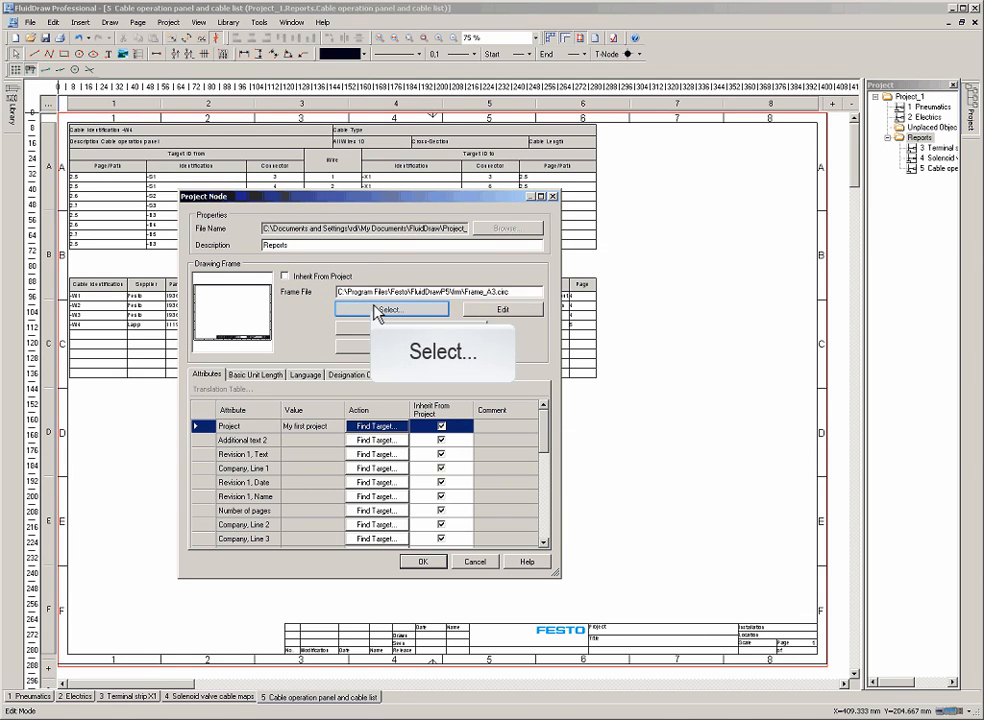
{"action": "left_click", "coordinate": [380, 310]}
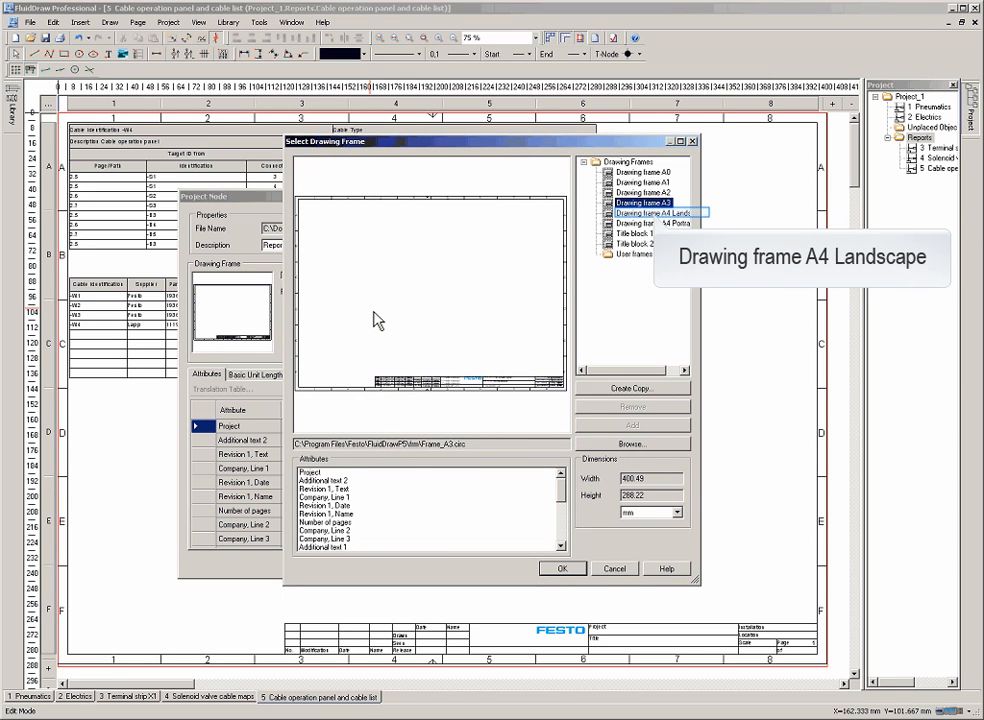
{"action": "left_click", "coordinate": [652, 213]}
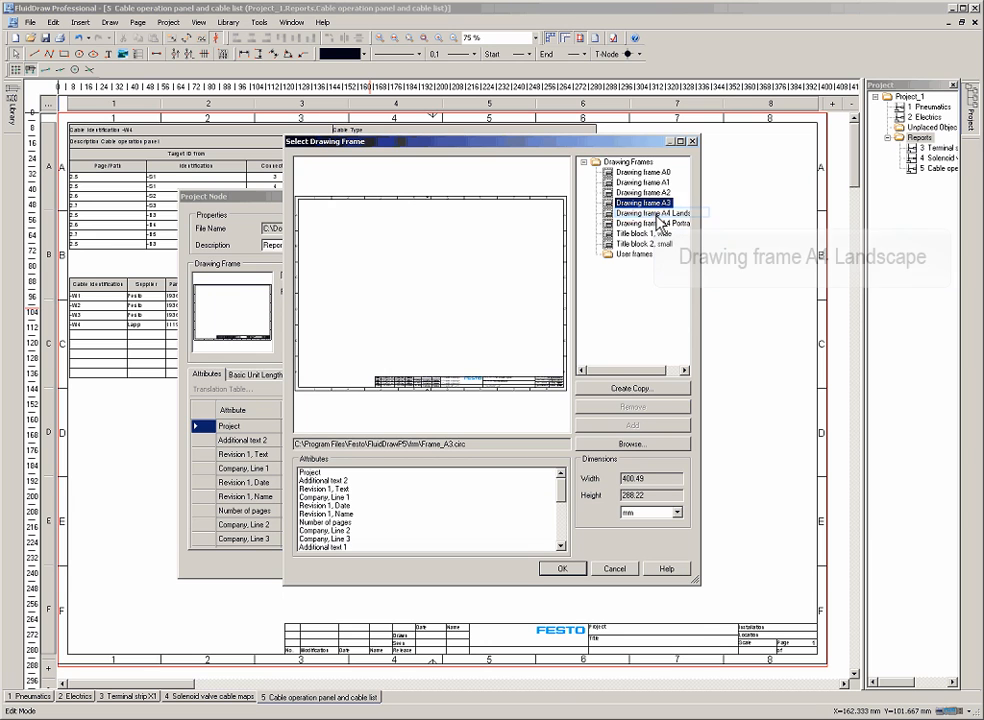
{"action": "left_click", "coordinate": [562, 568]}
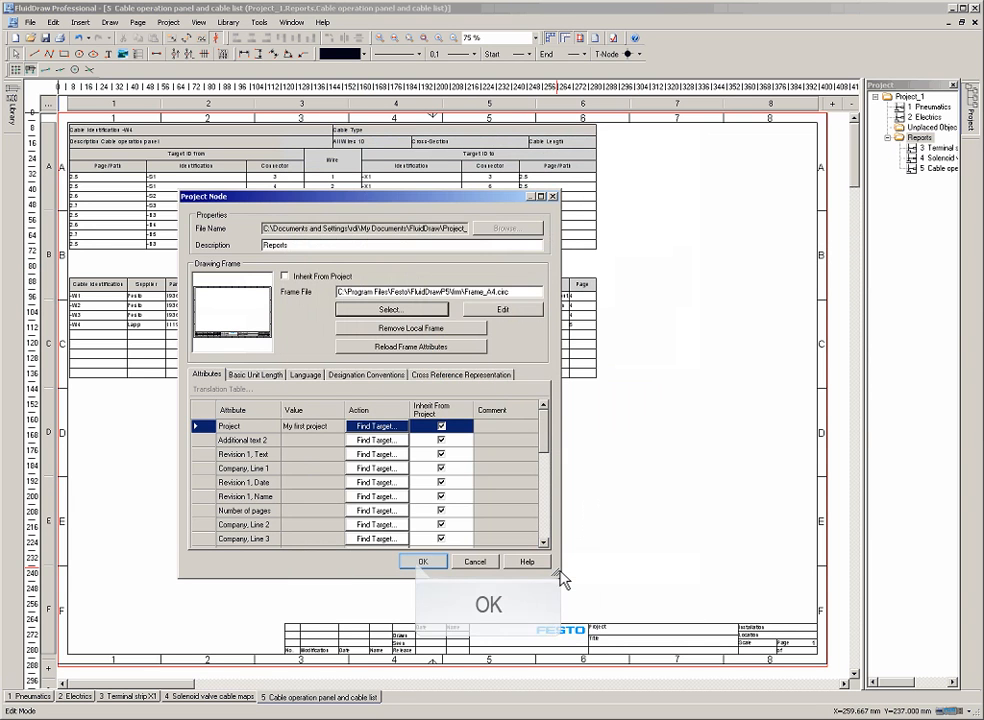
{"action": "left_click", "coordinate": [420, 562]}
{"action": "left_click", "coordinate": [410, 38]}
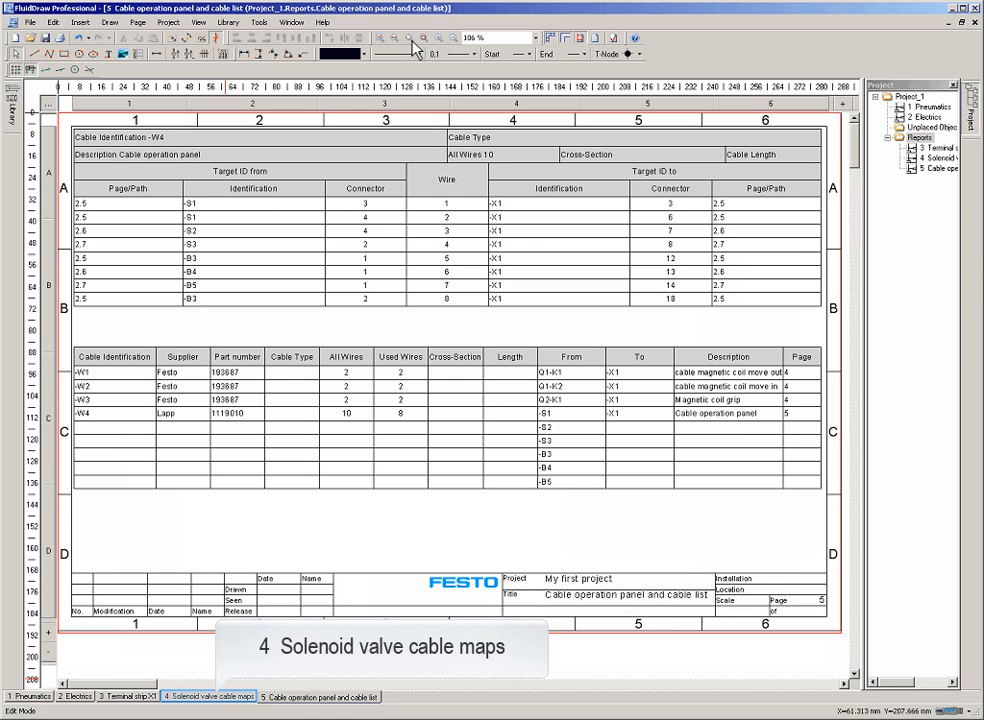
{"action": "left_click", "coordinate": [210, 696]}
{"action": "left_click", "coordinate": [412, 40]}
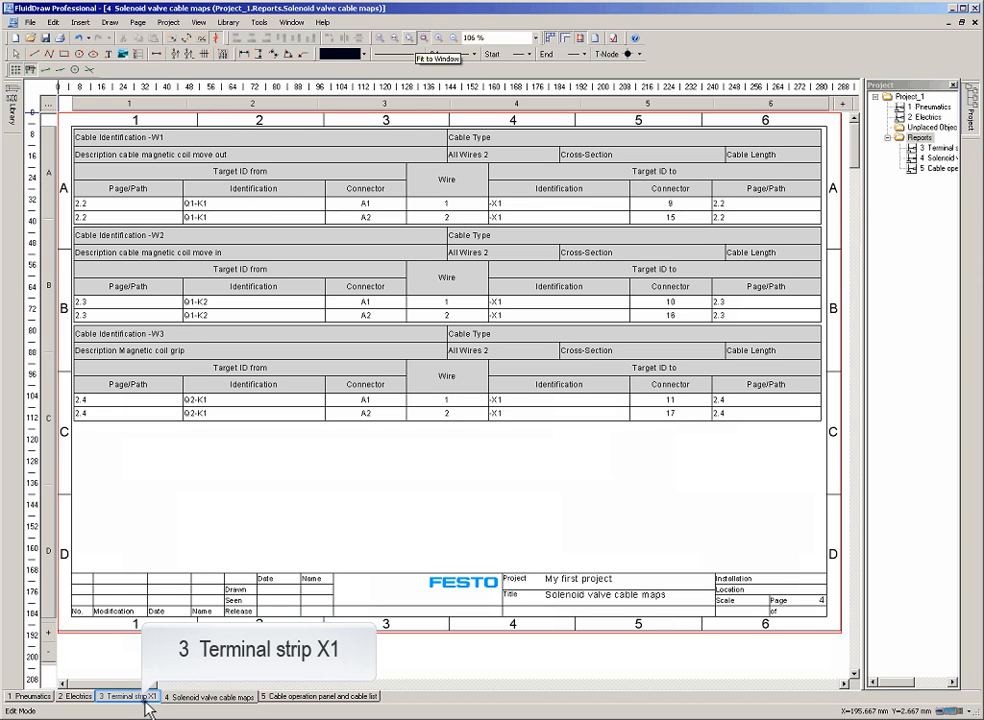
Step: Add a new page described as "Parts list" to the project's Reports folder
{"action": "right_click", "coordinate": [920, 138]}
{"action": "mouse_move", "coordinate": [921, 148]}
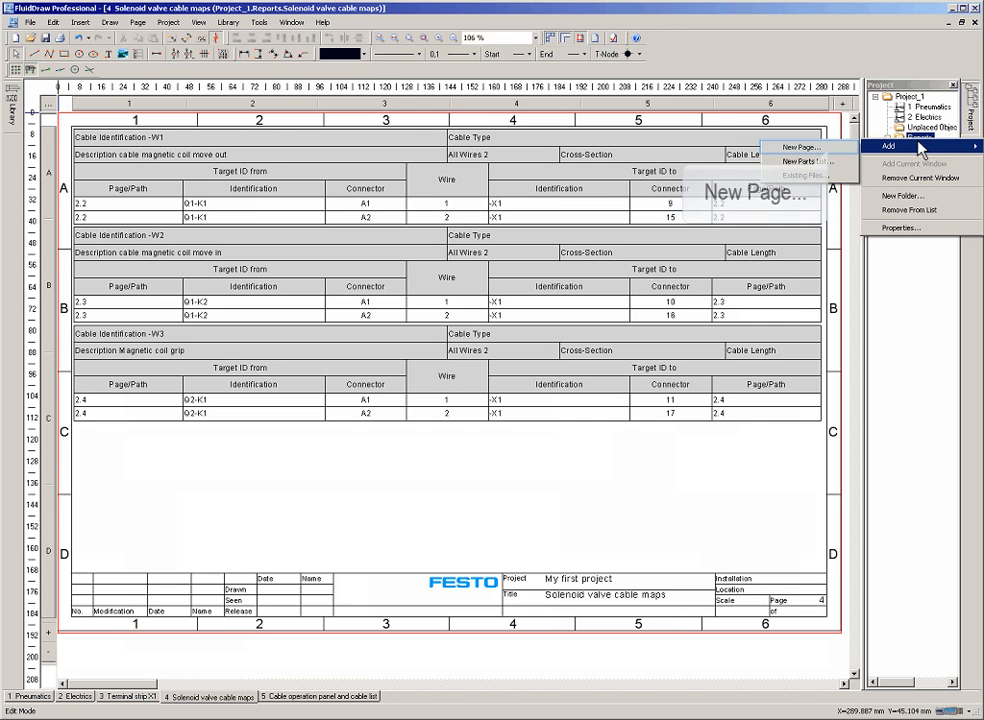
{"action": "left_click", "coordinate": [830, 148]}
{"action": "type", "text": "Parts list"}
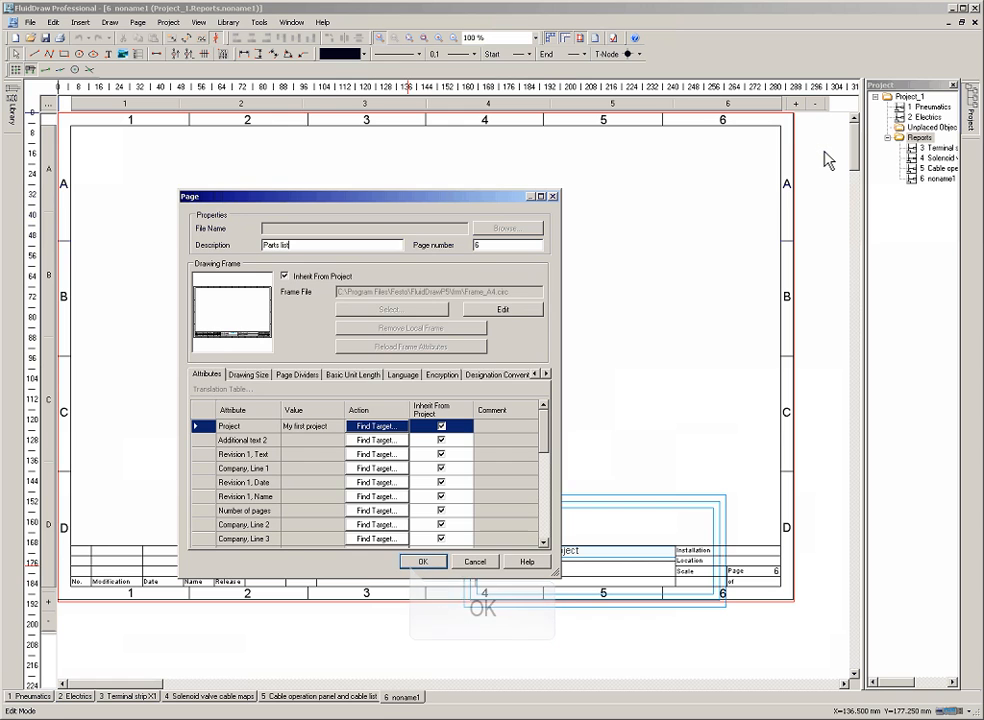
{"action": "key", "text": "Return"}
Step: Insert a parts list at the upper-left corner of the new page's drawing area
{"action": "left_click", "coordinate": [224, 56]}
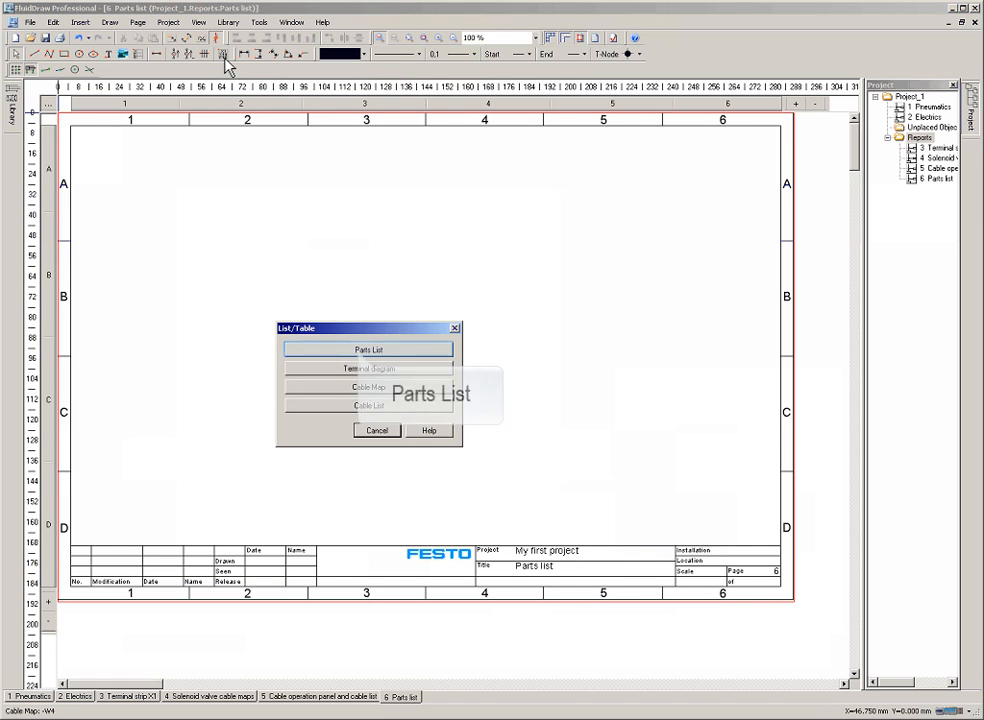
{"action": "left_click", "coordinate": [364, 350]}
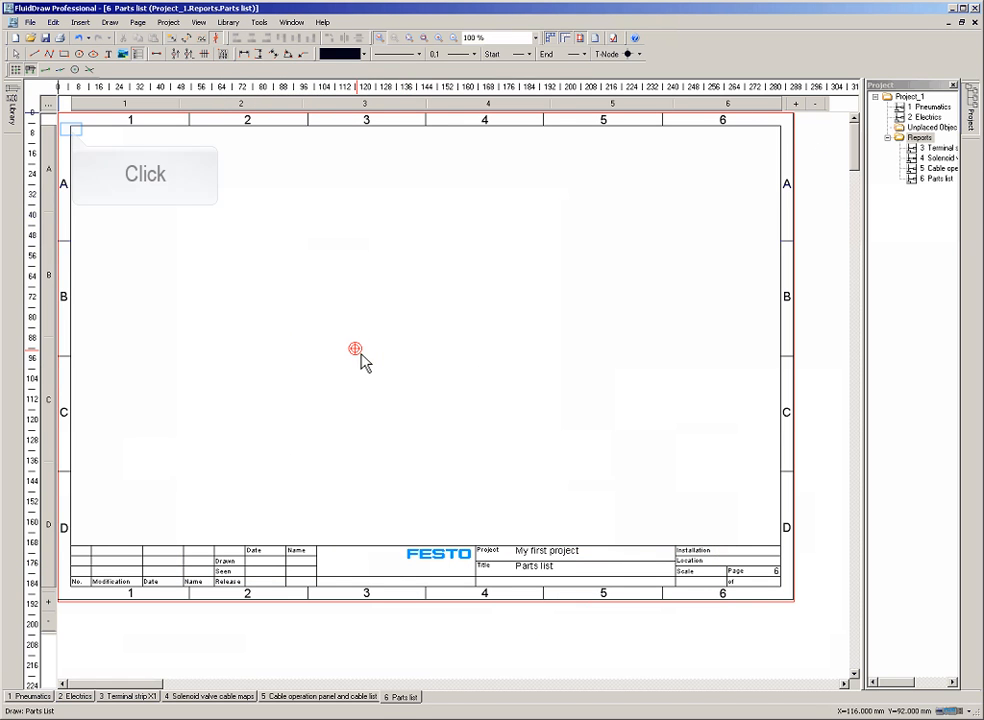
{"action": "left_click", "coordinate": [74, 130]}
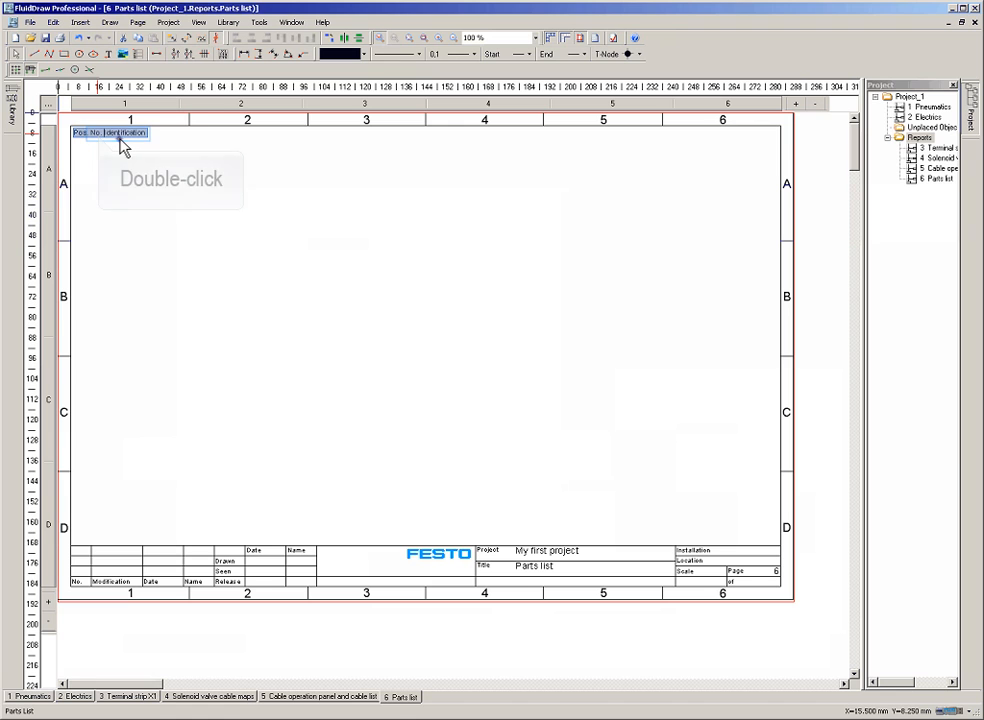
Step: Set the parts list to include all project files and to list selected attributes, with every attribute selected
{"action": "double_click", "coordinate": [122, 140]}
{"action": "left_click", "coordinate": [192, 318]}
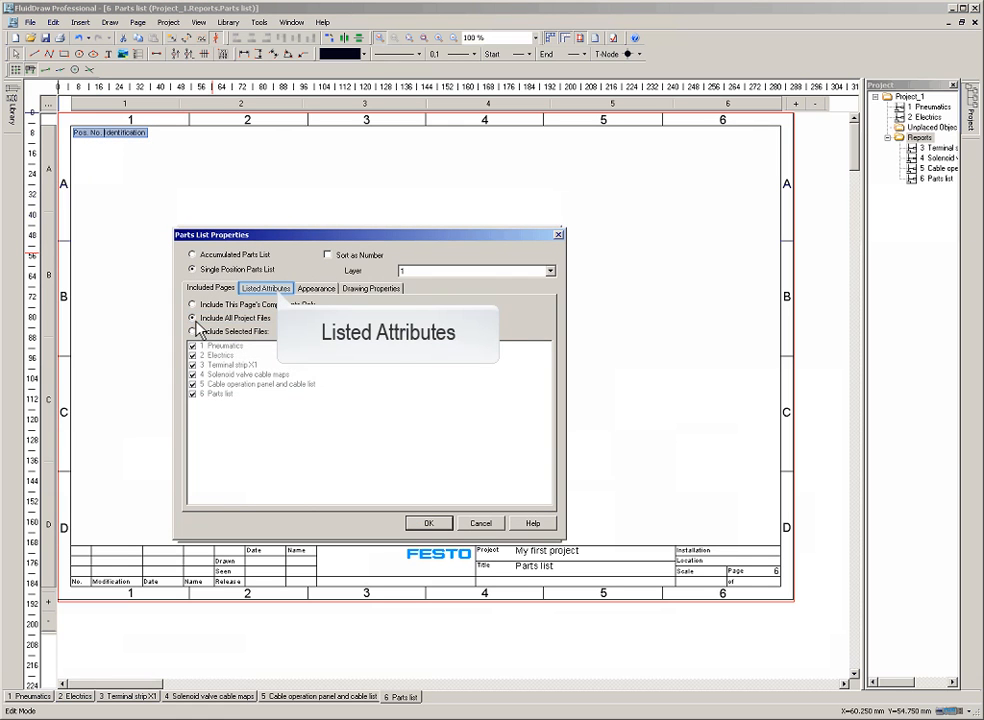
{"action": "left_click", "coordinate": [279, 292]}
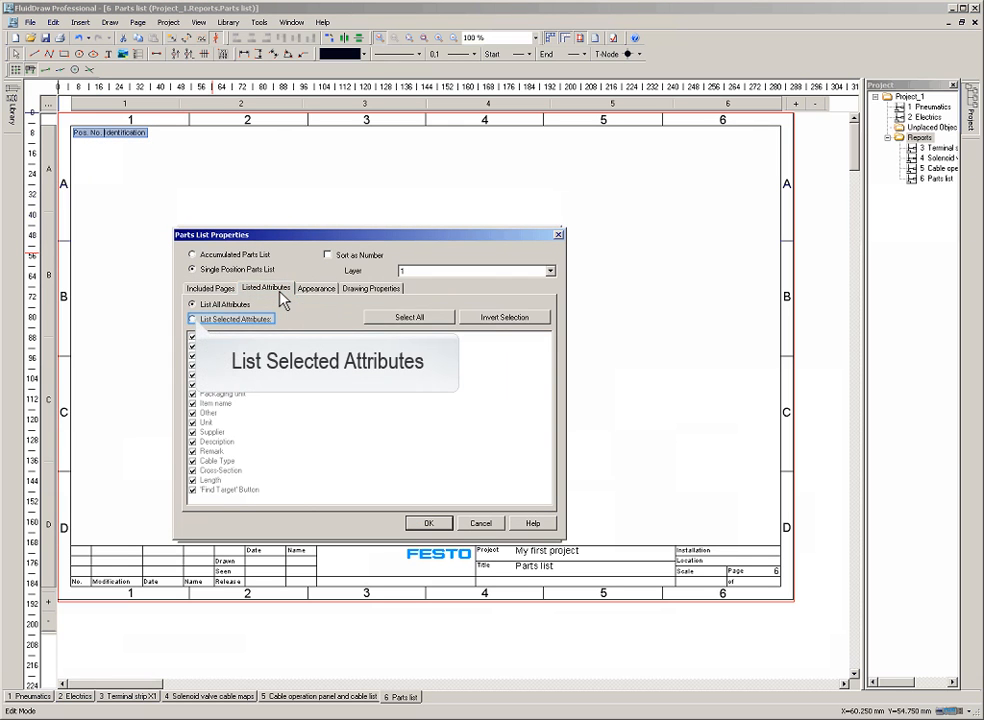
{"action": "left_click", "coordinate": [193, 319]}
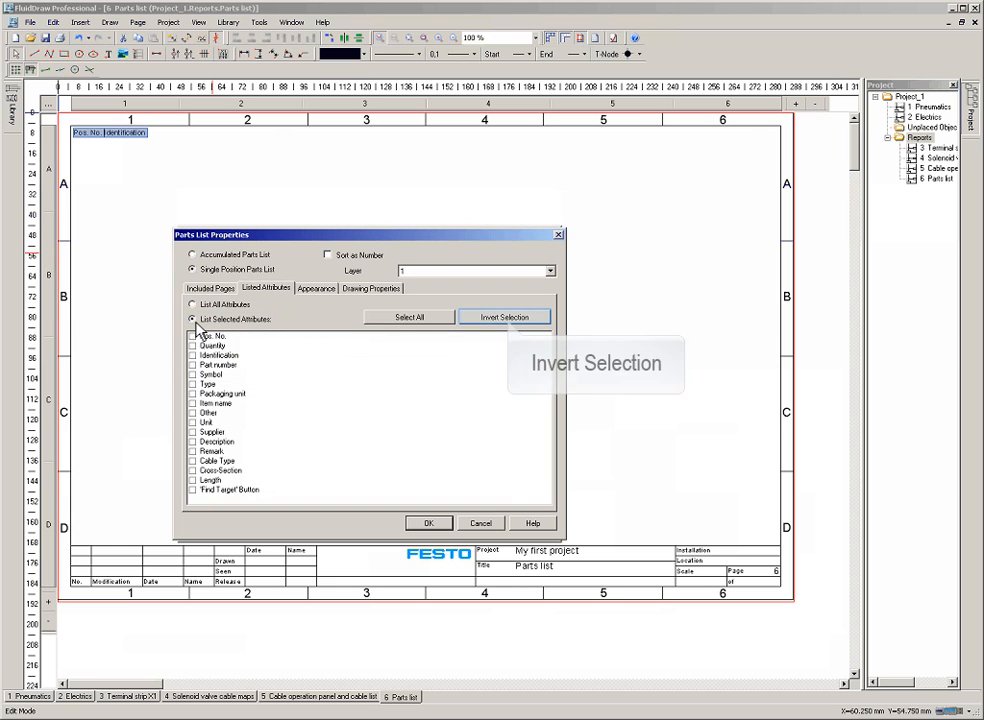
{"action": "left_click", "coordinate": [510, 319]}
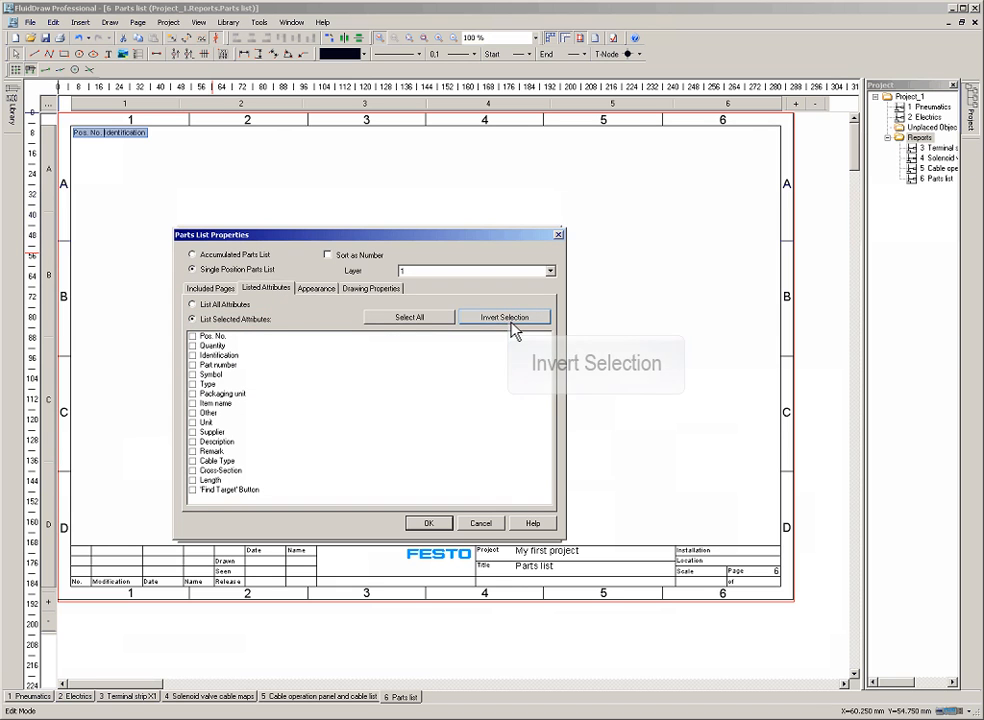
Step: Exclude Length, Cross-Section, Cable Type, Remark, Unit, Other, Packaging unit and Symbol from the parts list's attributes and apply the properties
{"action": "left_click", "coordinate": [194, 481]}
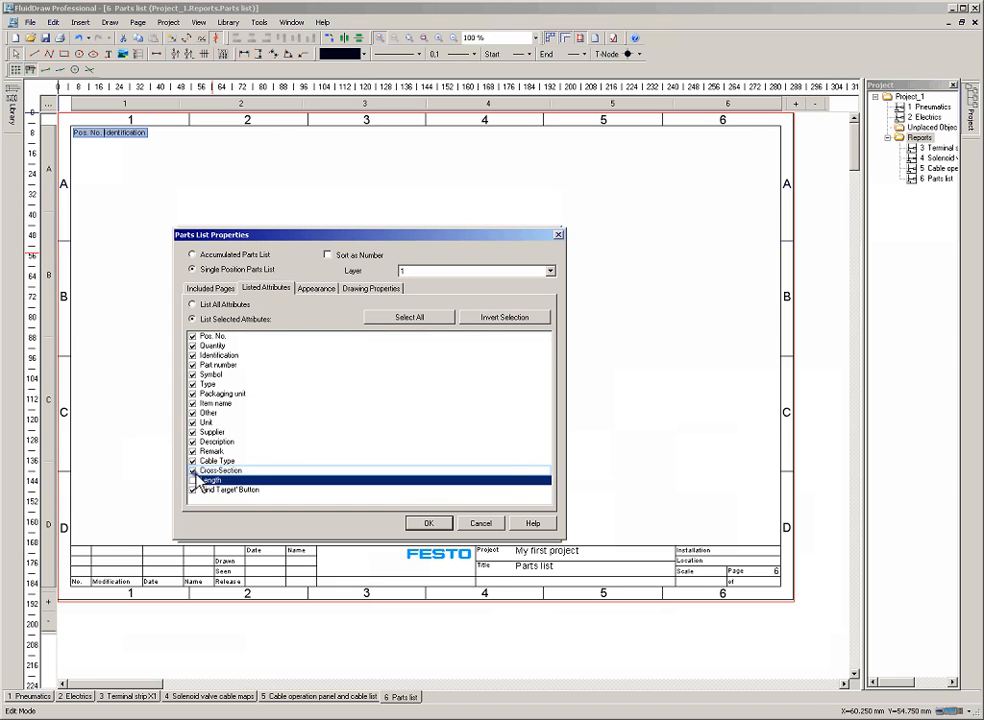
{"action": "left_click", "coordinate": [194, 471]}
{"action": "left_click", "coordinate": [194, 461]}
{"action": "left_click", "coordinate": [193, 451]}
{"action": "left_click", "coordinate": [193, 422]}
{"action": "left_click", "coordinate": [193, 412]}
{"action": "left_click", "coordinate": [193, 393]}
{"action": "left_click", "coordinate": [193, 375]}
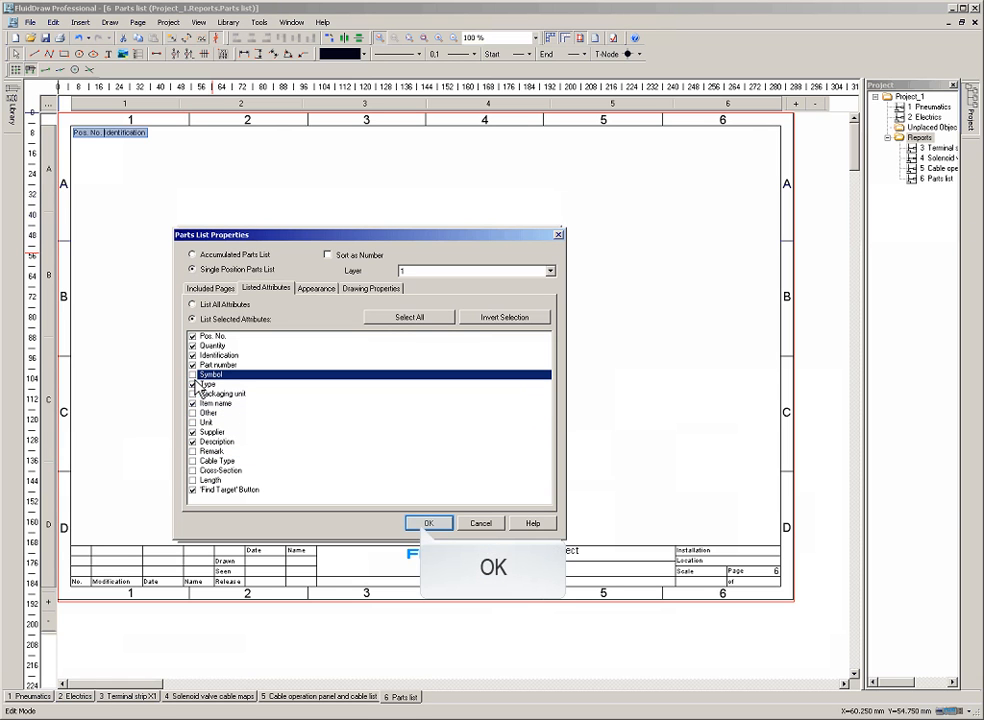
{"action": "left_click", "coordinate": [428, 523]}
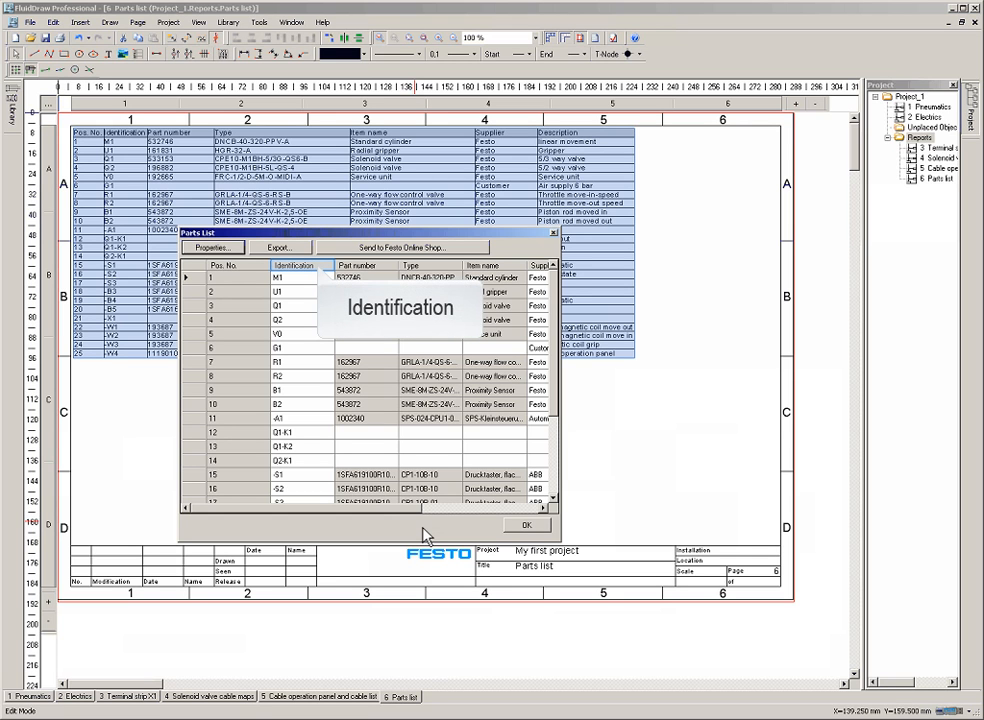
Step: Sort the parts list by Identification and fit the whole page to the window
{"action": "left_click", "coordinate": [322, 265]}
{"action": "left_click", "coordinate": [522, 527]}
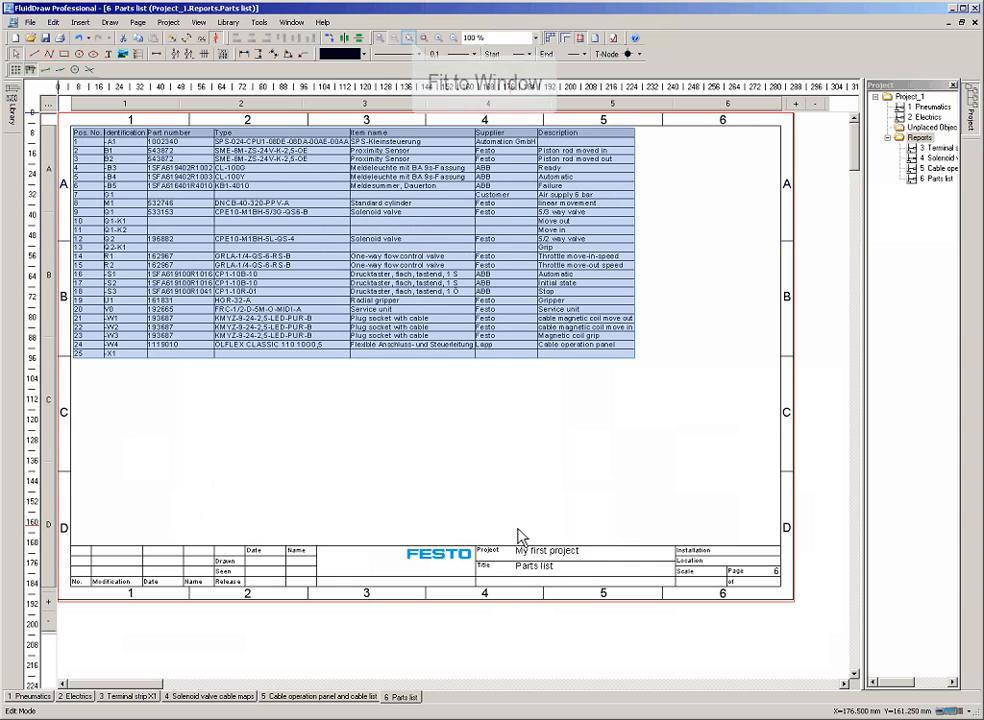
{"action": "left_click", "coordinate": [410, 40]}
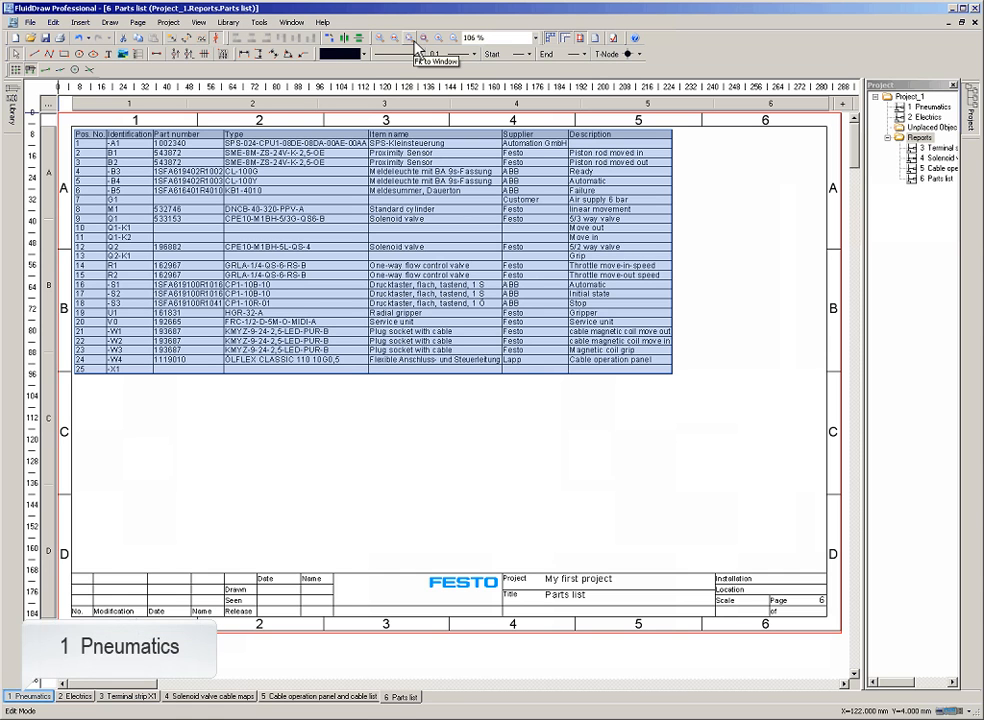
Step: Review the finished project pages in order, from Pneumatics and Electrics through the terminal strip and cable reports to the Parts list
{"action": "left_click", "coordinate": [29, 697]}
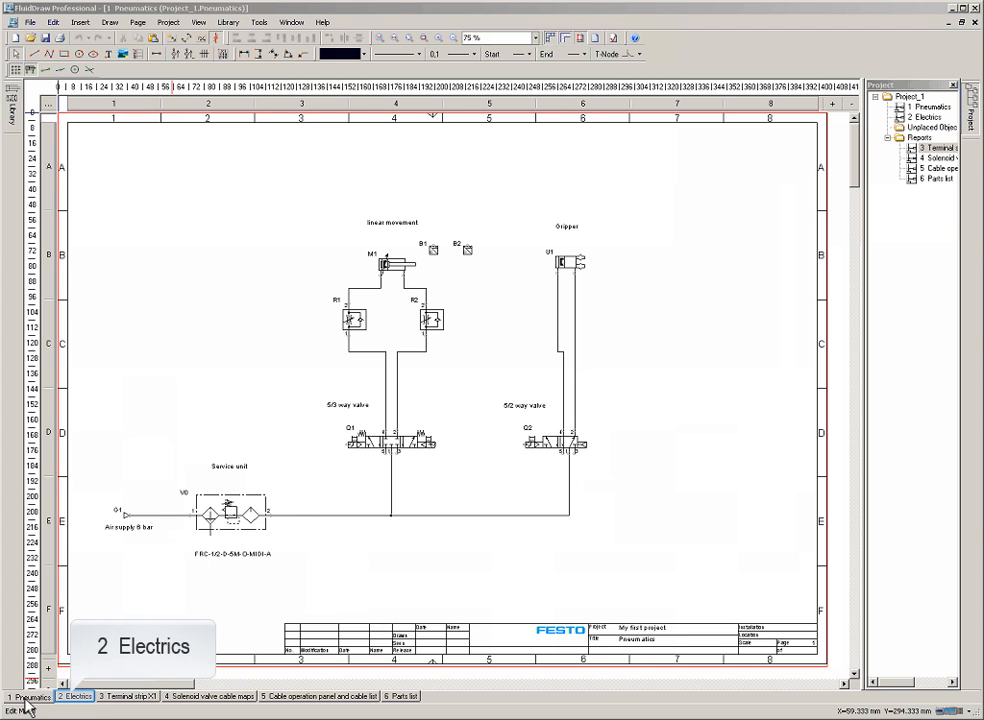
{"action": "left_click", "coordinate": [75, 698]}
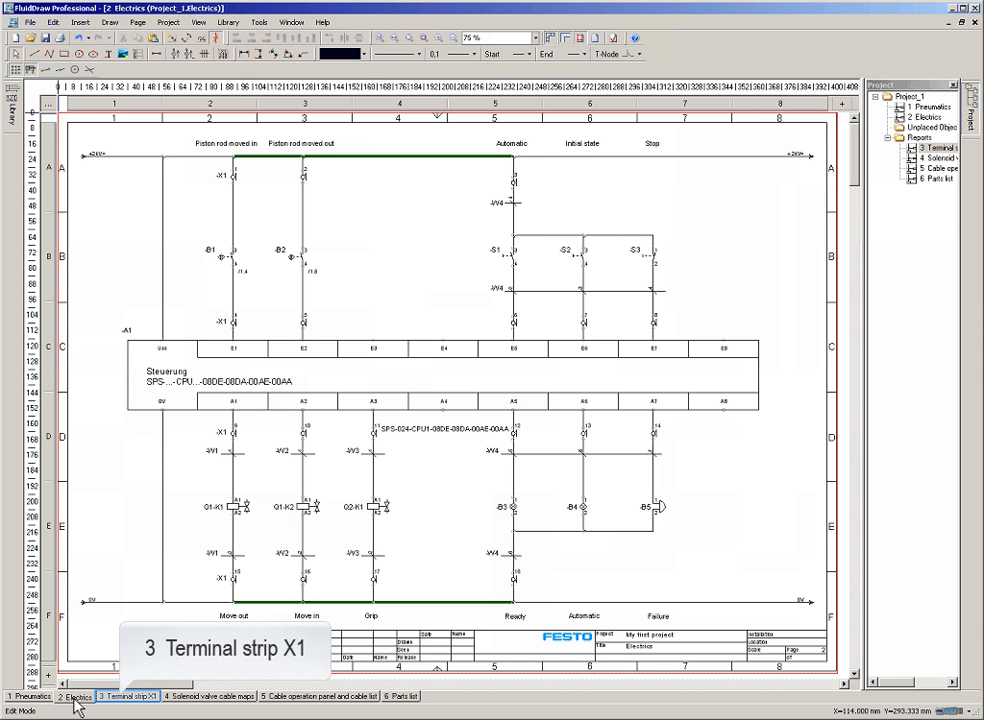
{"action": "left_click", "coordinate": [123, 703]}
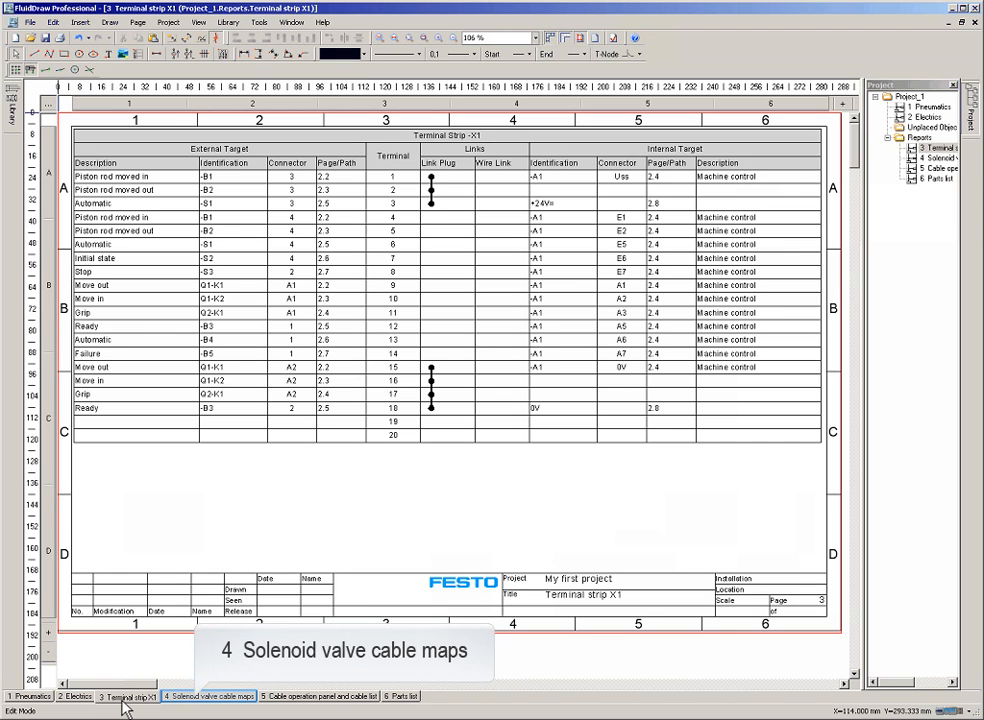
{"action": "left_click", "coordinate": [199, 698]}
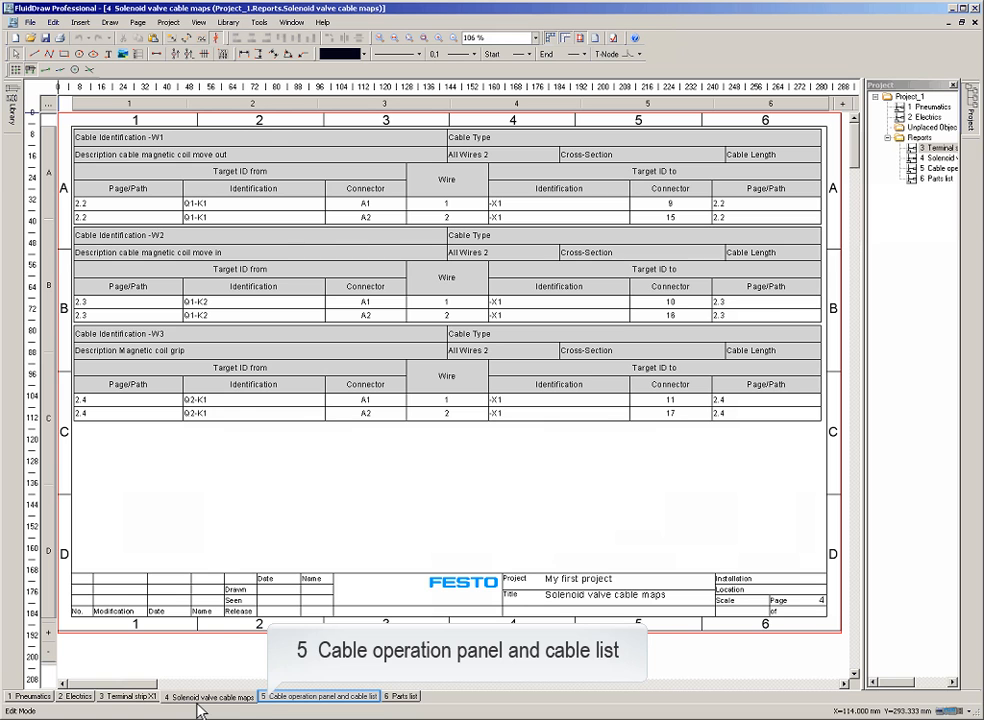
{"action": "left_click", "coordinate": [268, 698]}
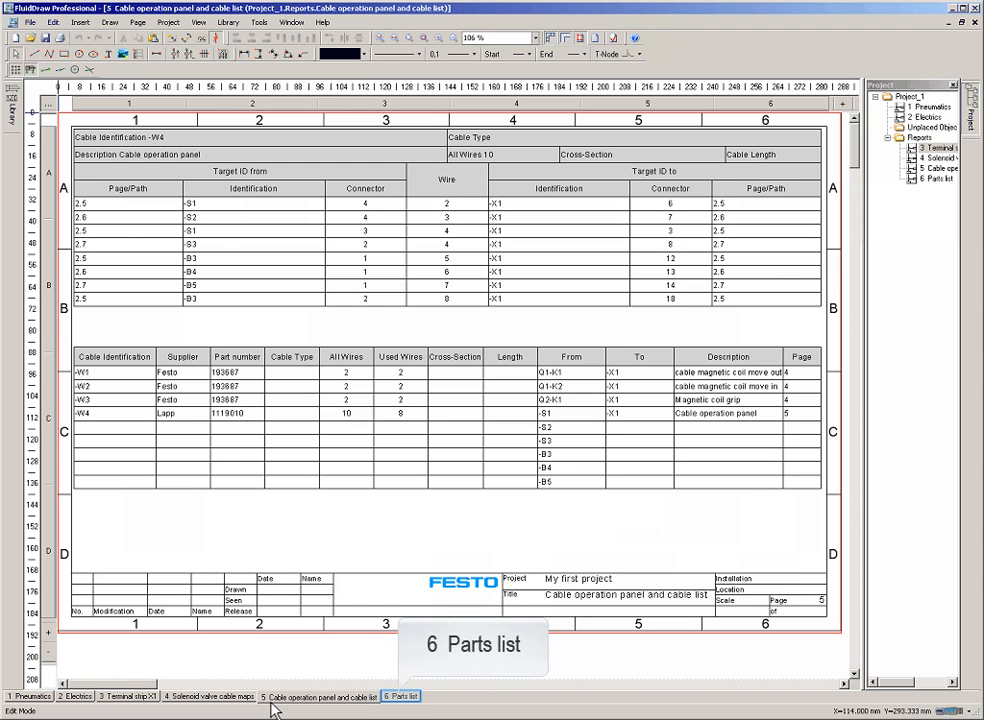
{"action": "left_click", "coordinate": [398, 697]}
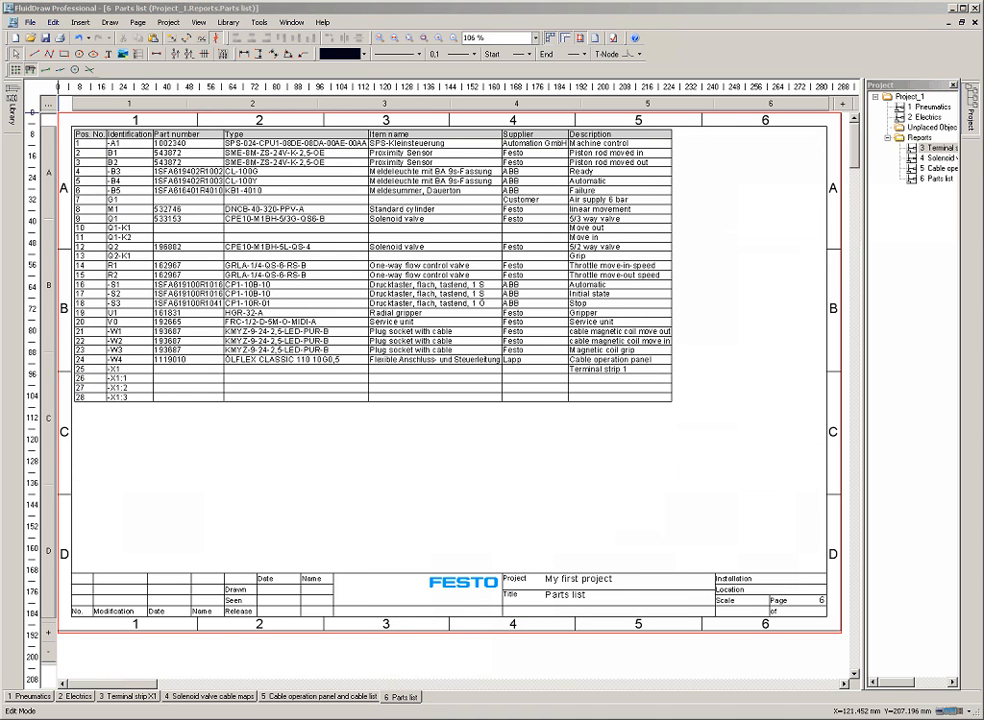